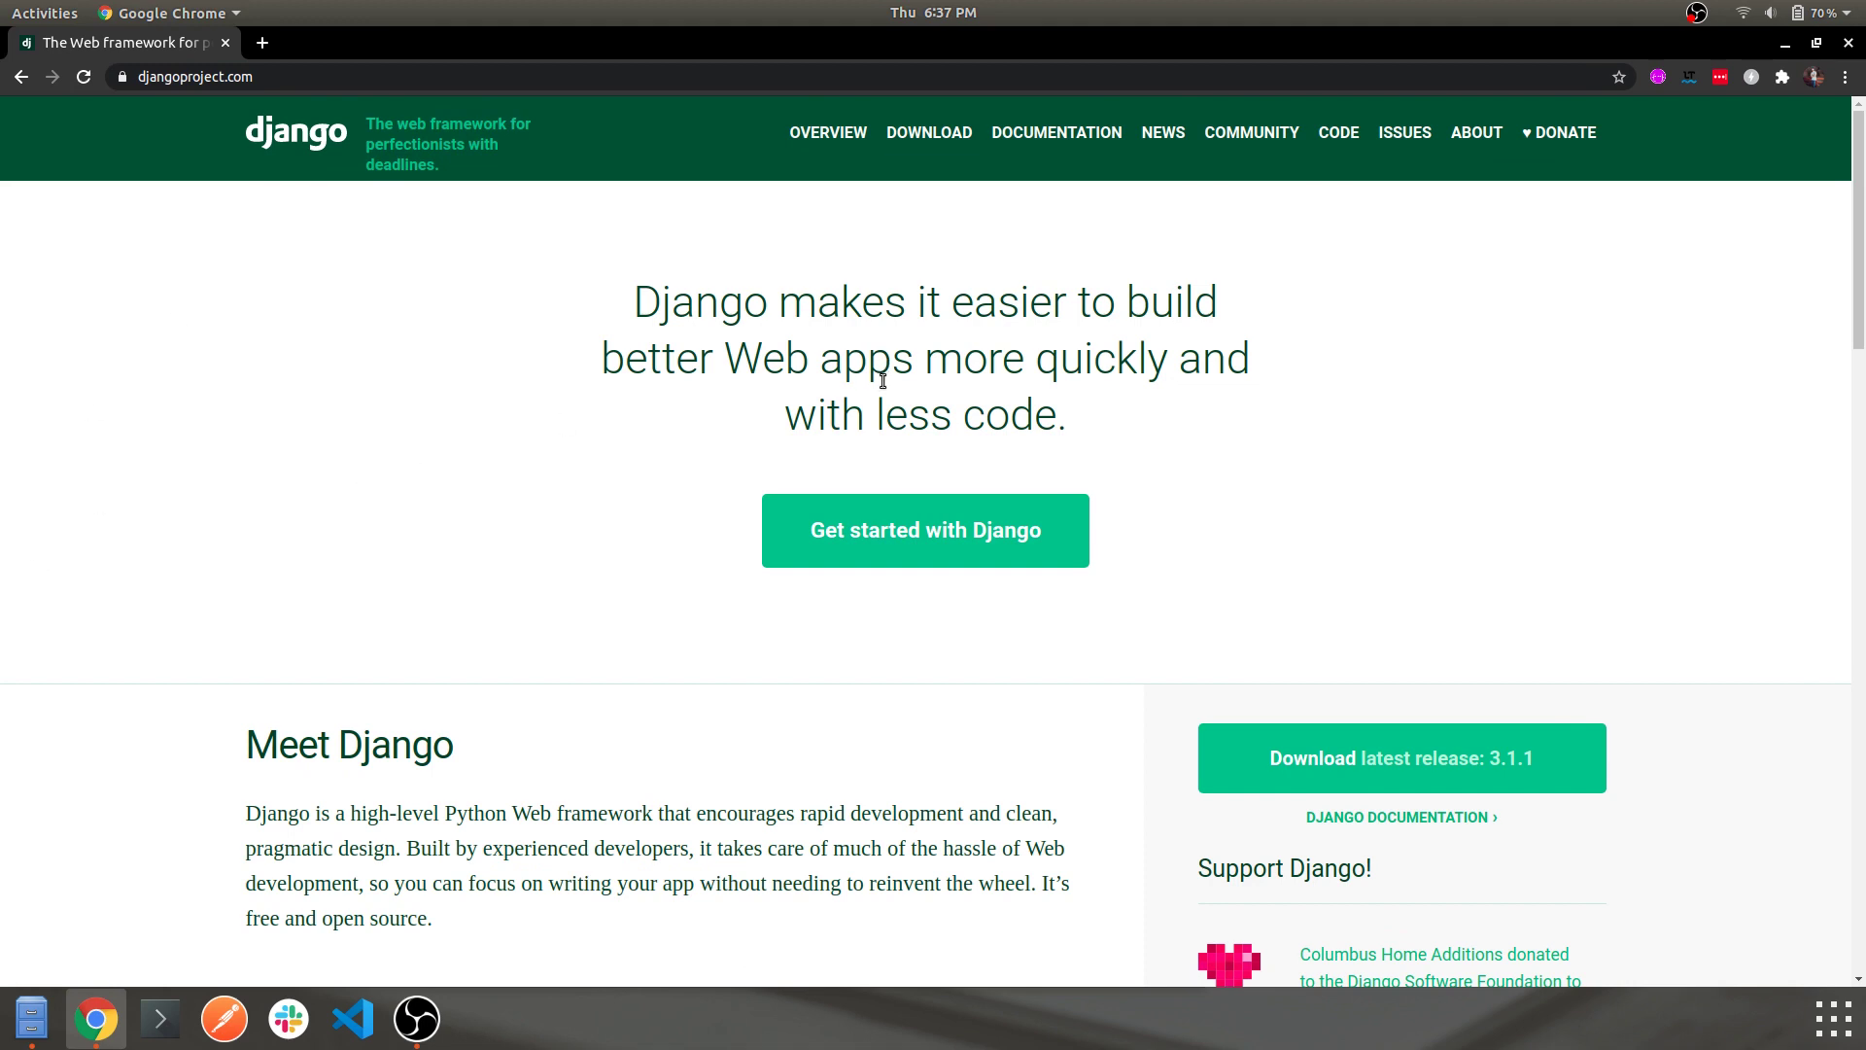
Look through the Django project homepage from its introduction down to the footer.
{"action": "scroll", "coordinate": [792, 632], "scroll_direction": "down", "scroll_amount": 7}
{"action": "scroll", "coordinate": [792, 637], "scroll_direction": "down", "scroll_amount": 15}
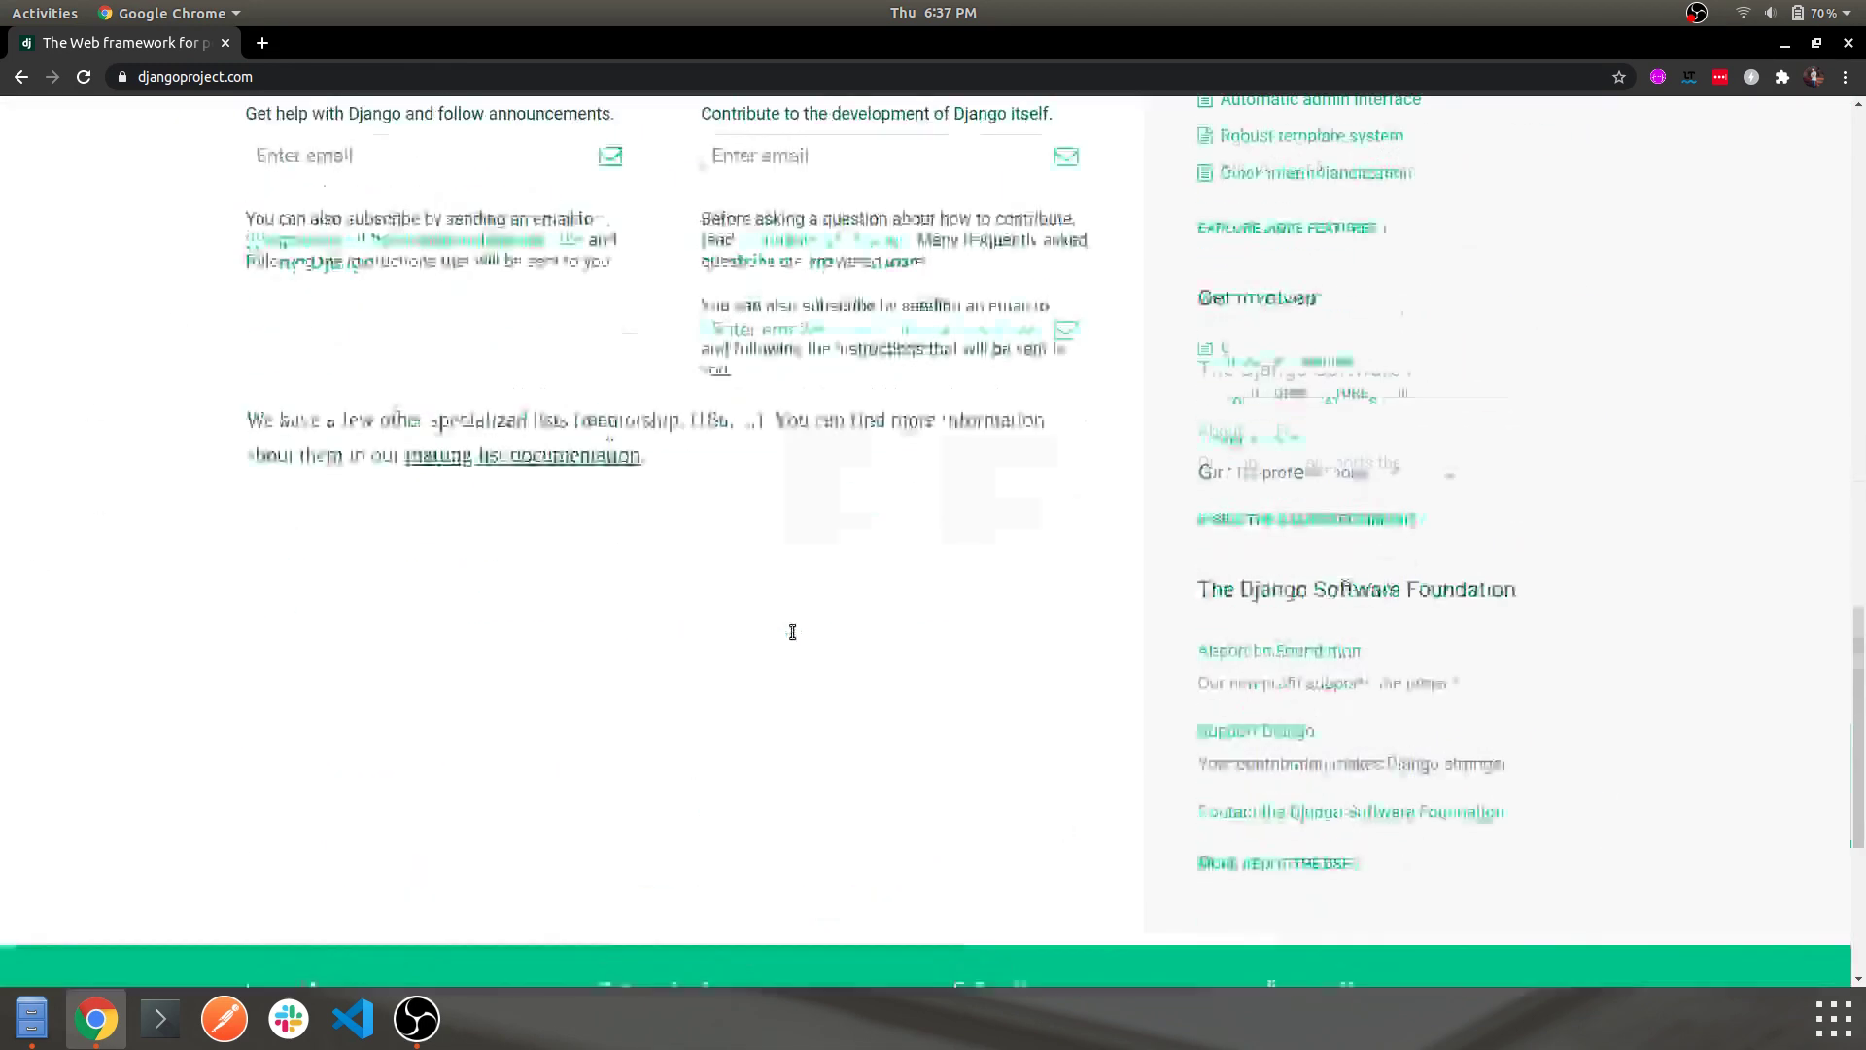
{"action": "scroll", "coordinate": [792, 638], "scroll_direction": "up", "scroll_amount": 20}
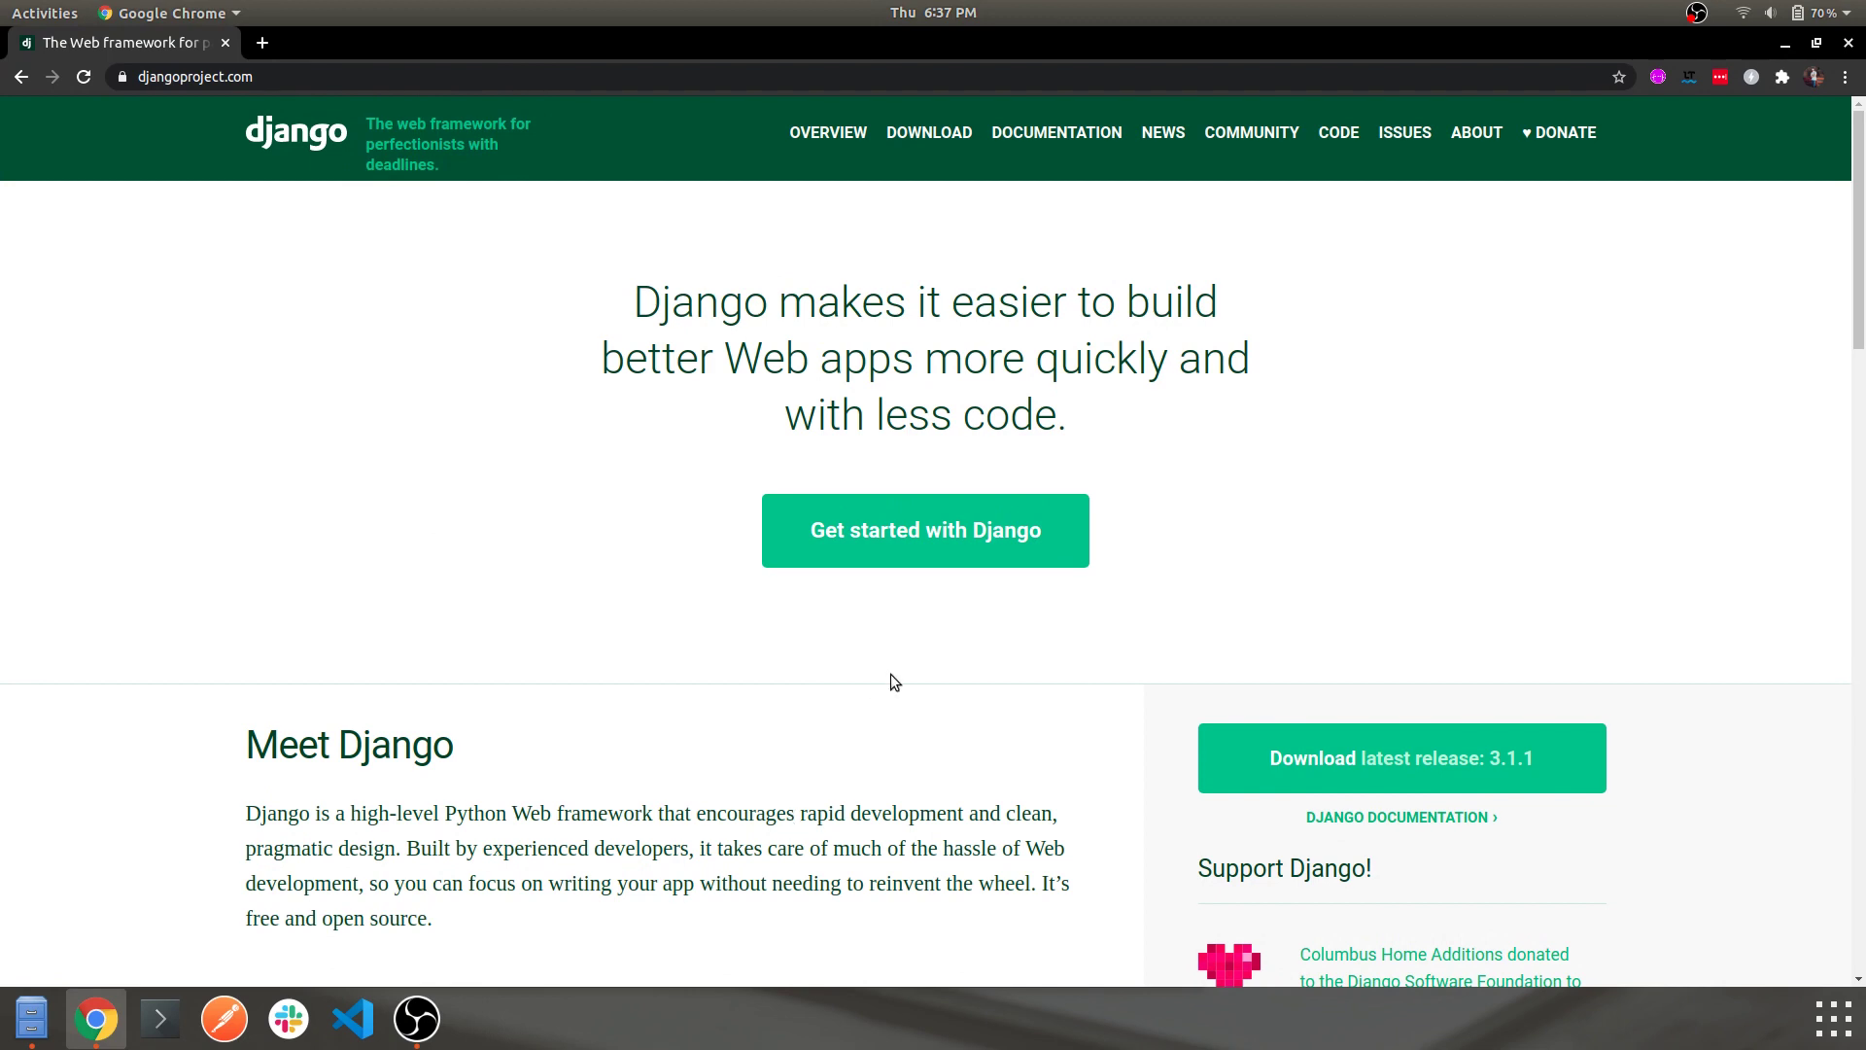
{"action": "scroll", "coordinate": [890, 673], "scroll_direction": "down", "scroll_amount": 15}
{"action": "scroll", "coordinate": [891, 674], "scroll_direction": "down", "scroll_amount": 5}
{"action": "scroll", "coordinate": [892, 674], "scroll_direction": "up", "scroll_amount": 20}
Search Google for python 3.8 in a separate tab, view the Python 3.8.0 release page on python.org, and close it.
{"action": "key", "text": "ctrl+t"}
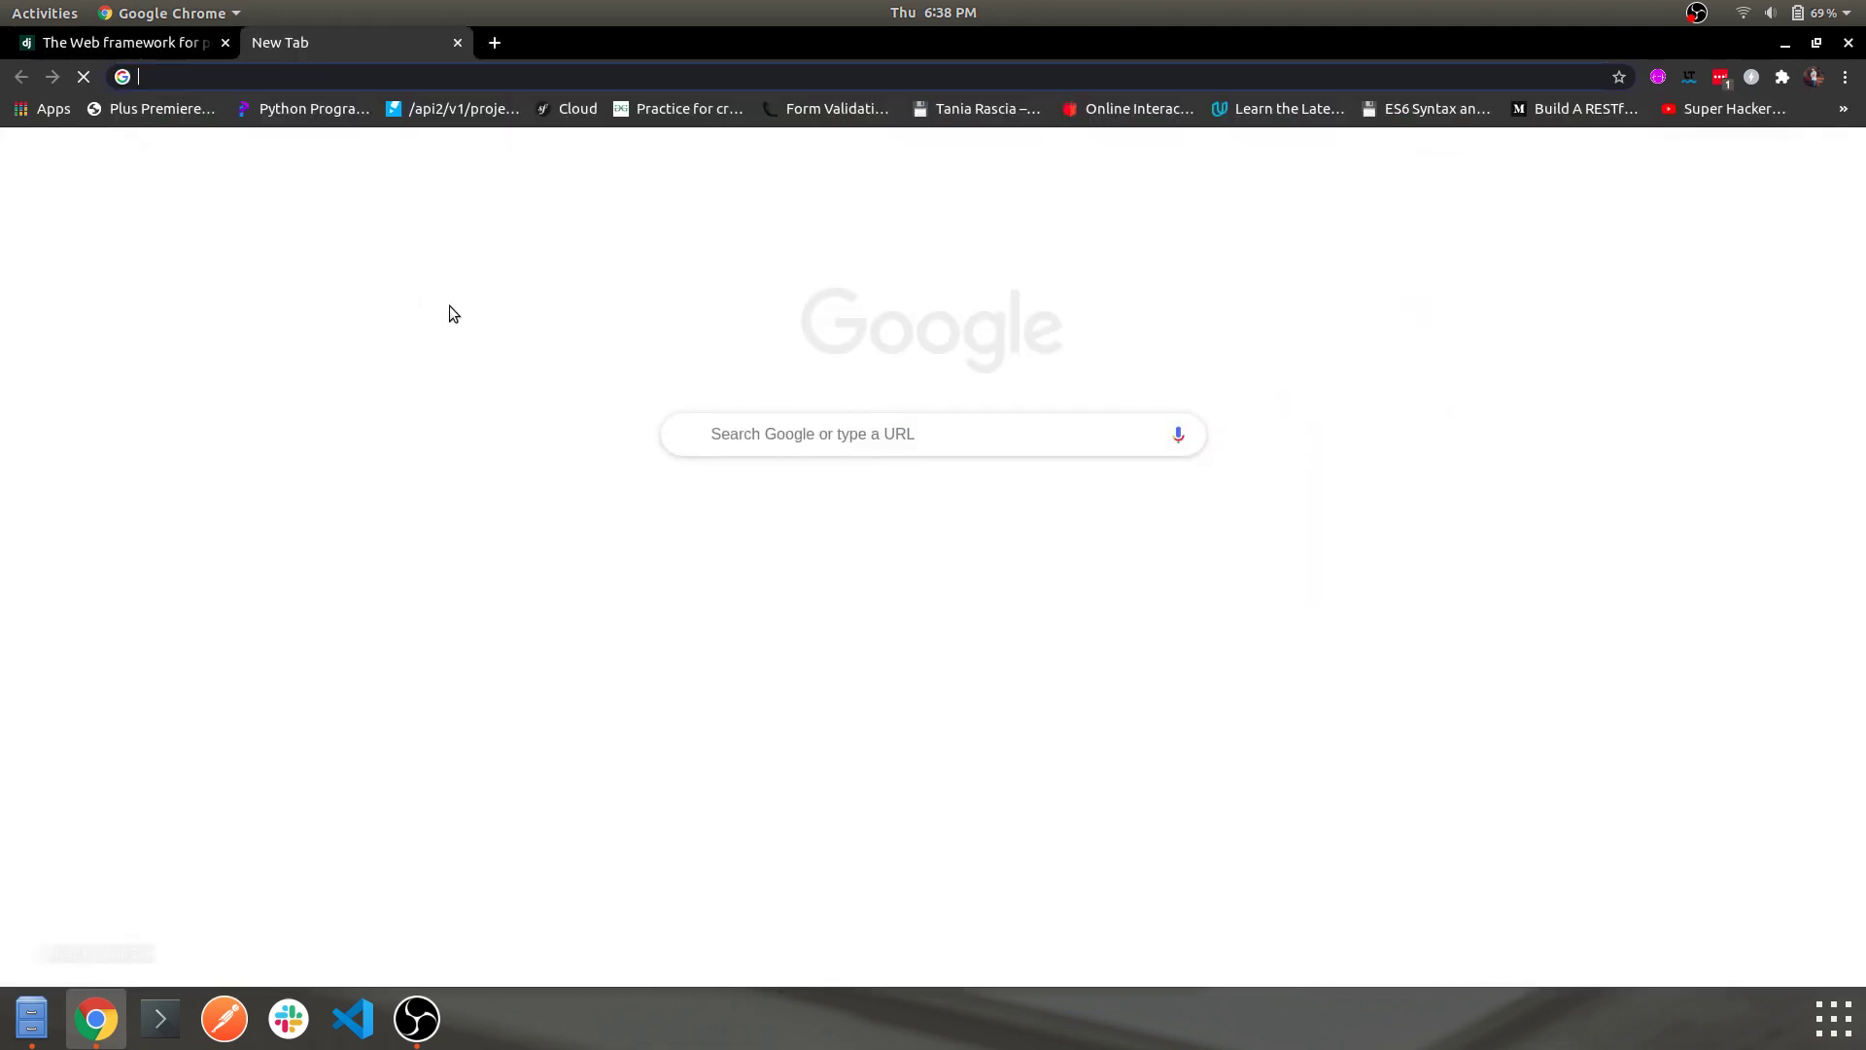
{"action": "left_click", "coordinate": [745, 453]}
{"action": "type", "text": "pytho"}
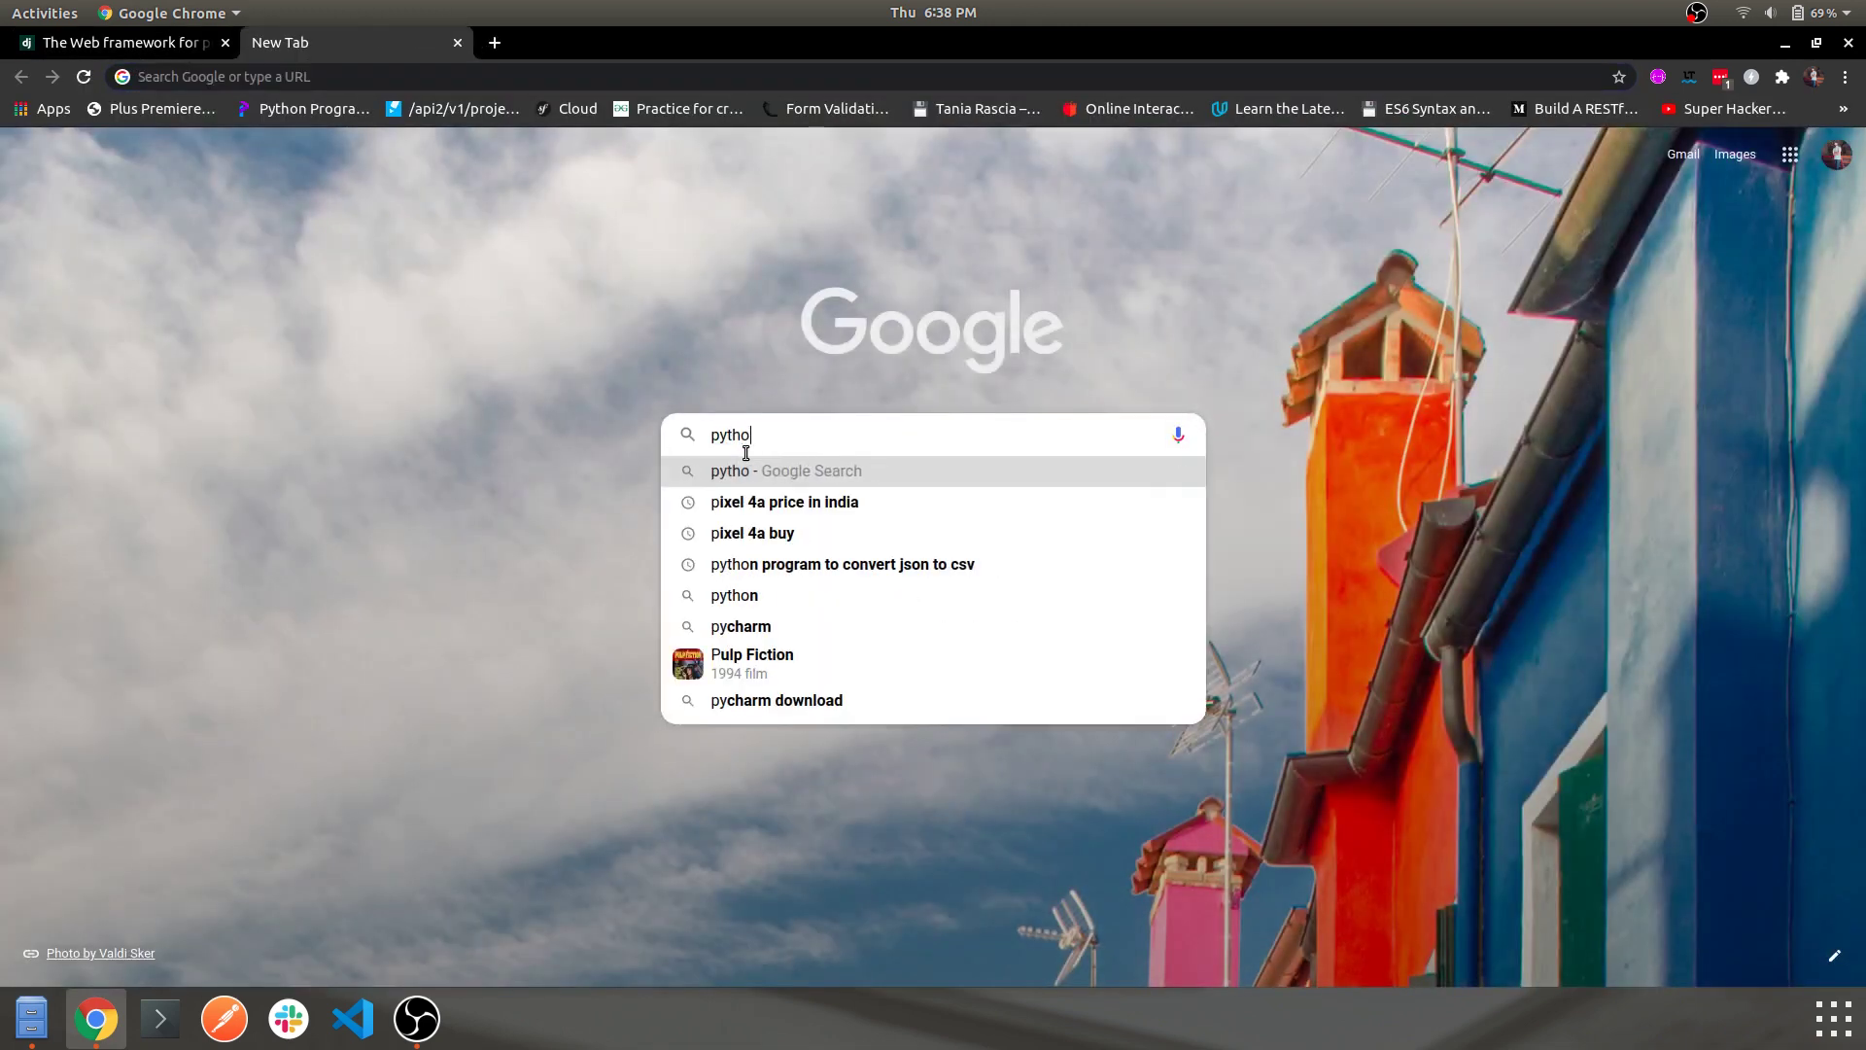
{"action": "type", "text": "n 3.8"}
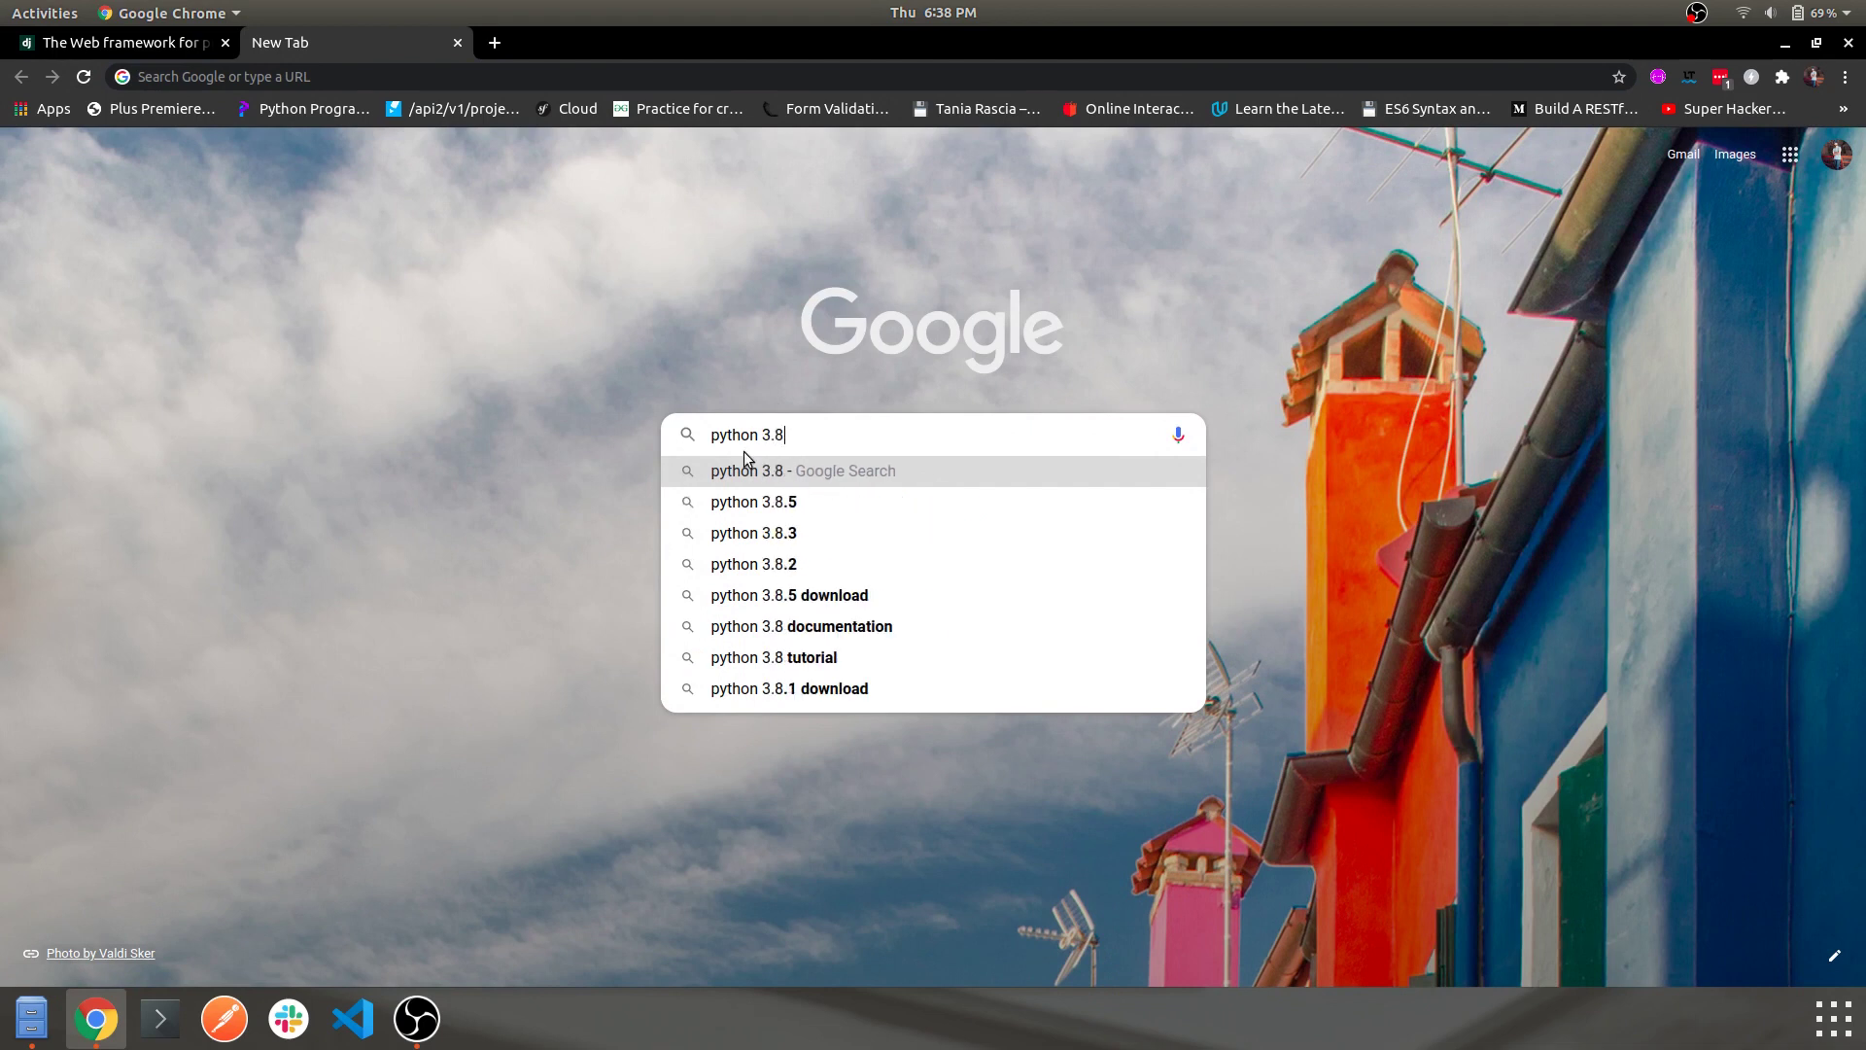
{"action": "key", "text": "Return"}
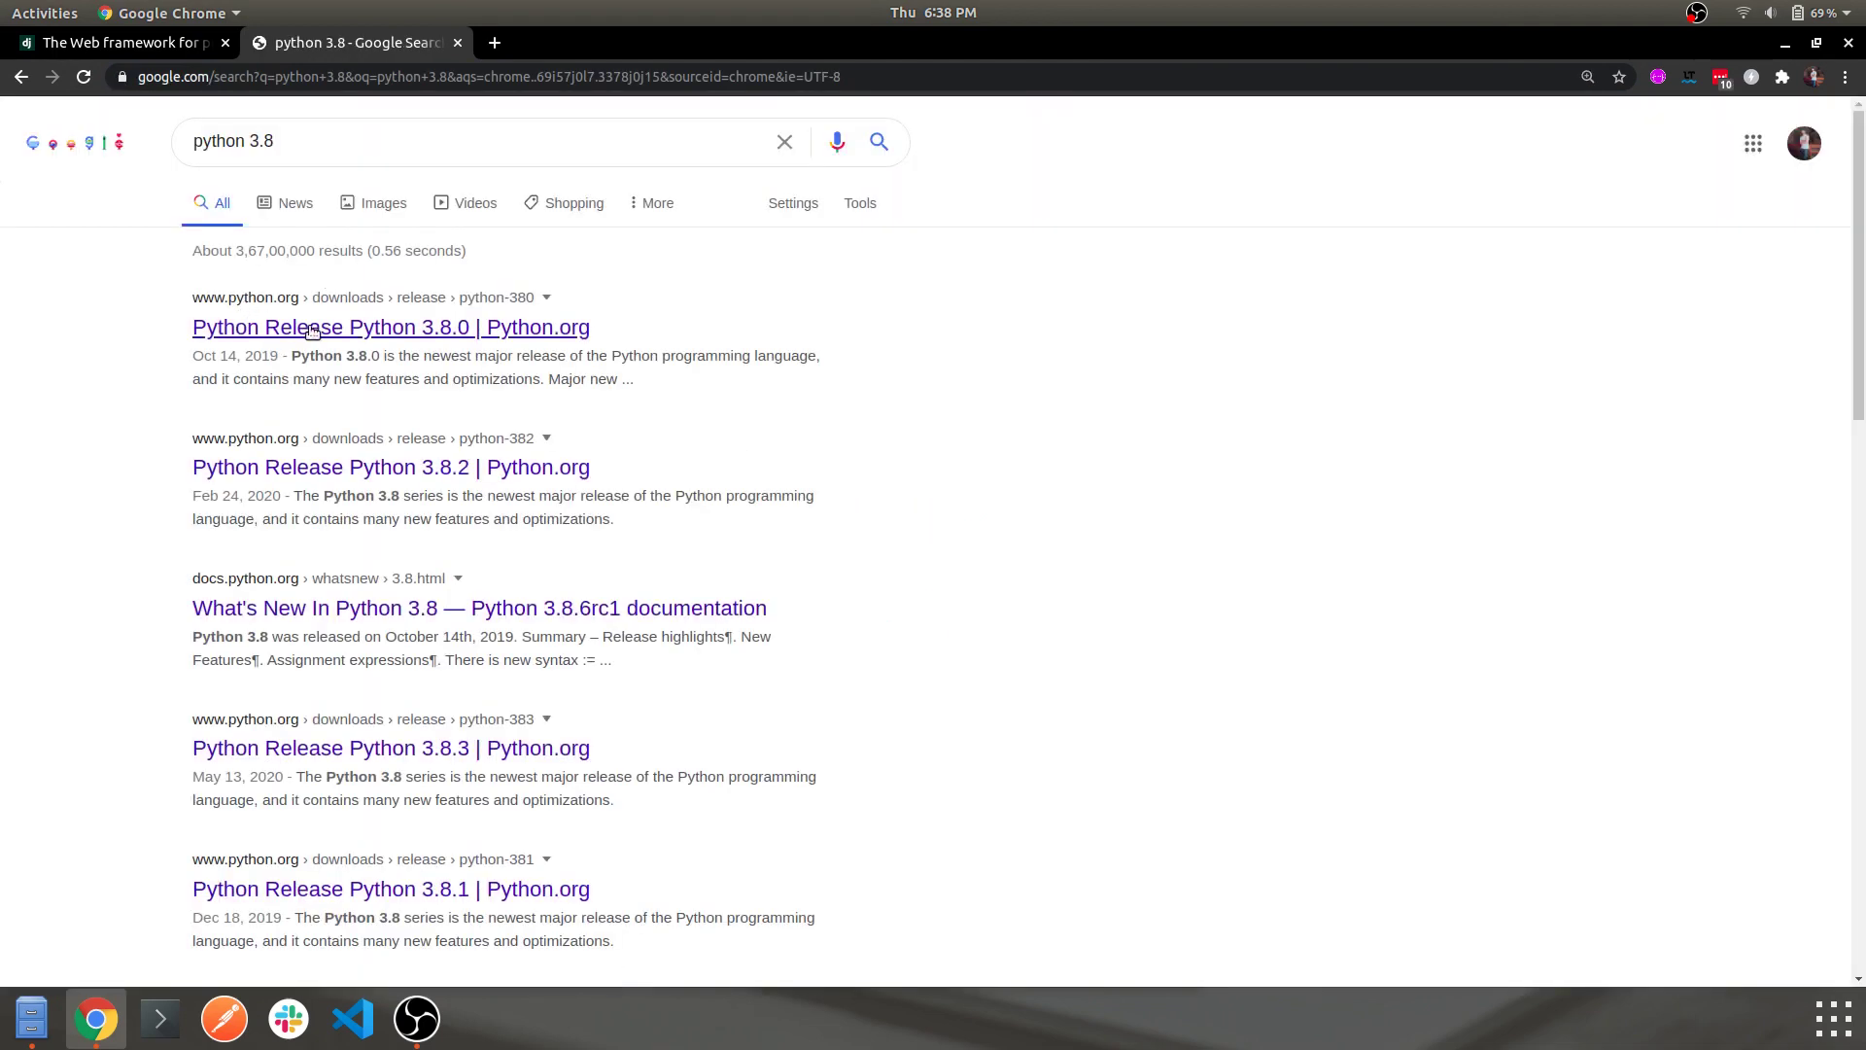
{"action": "left_click", "coordinate": [313, 330]}
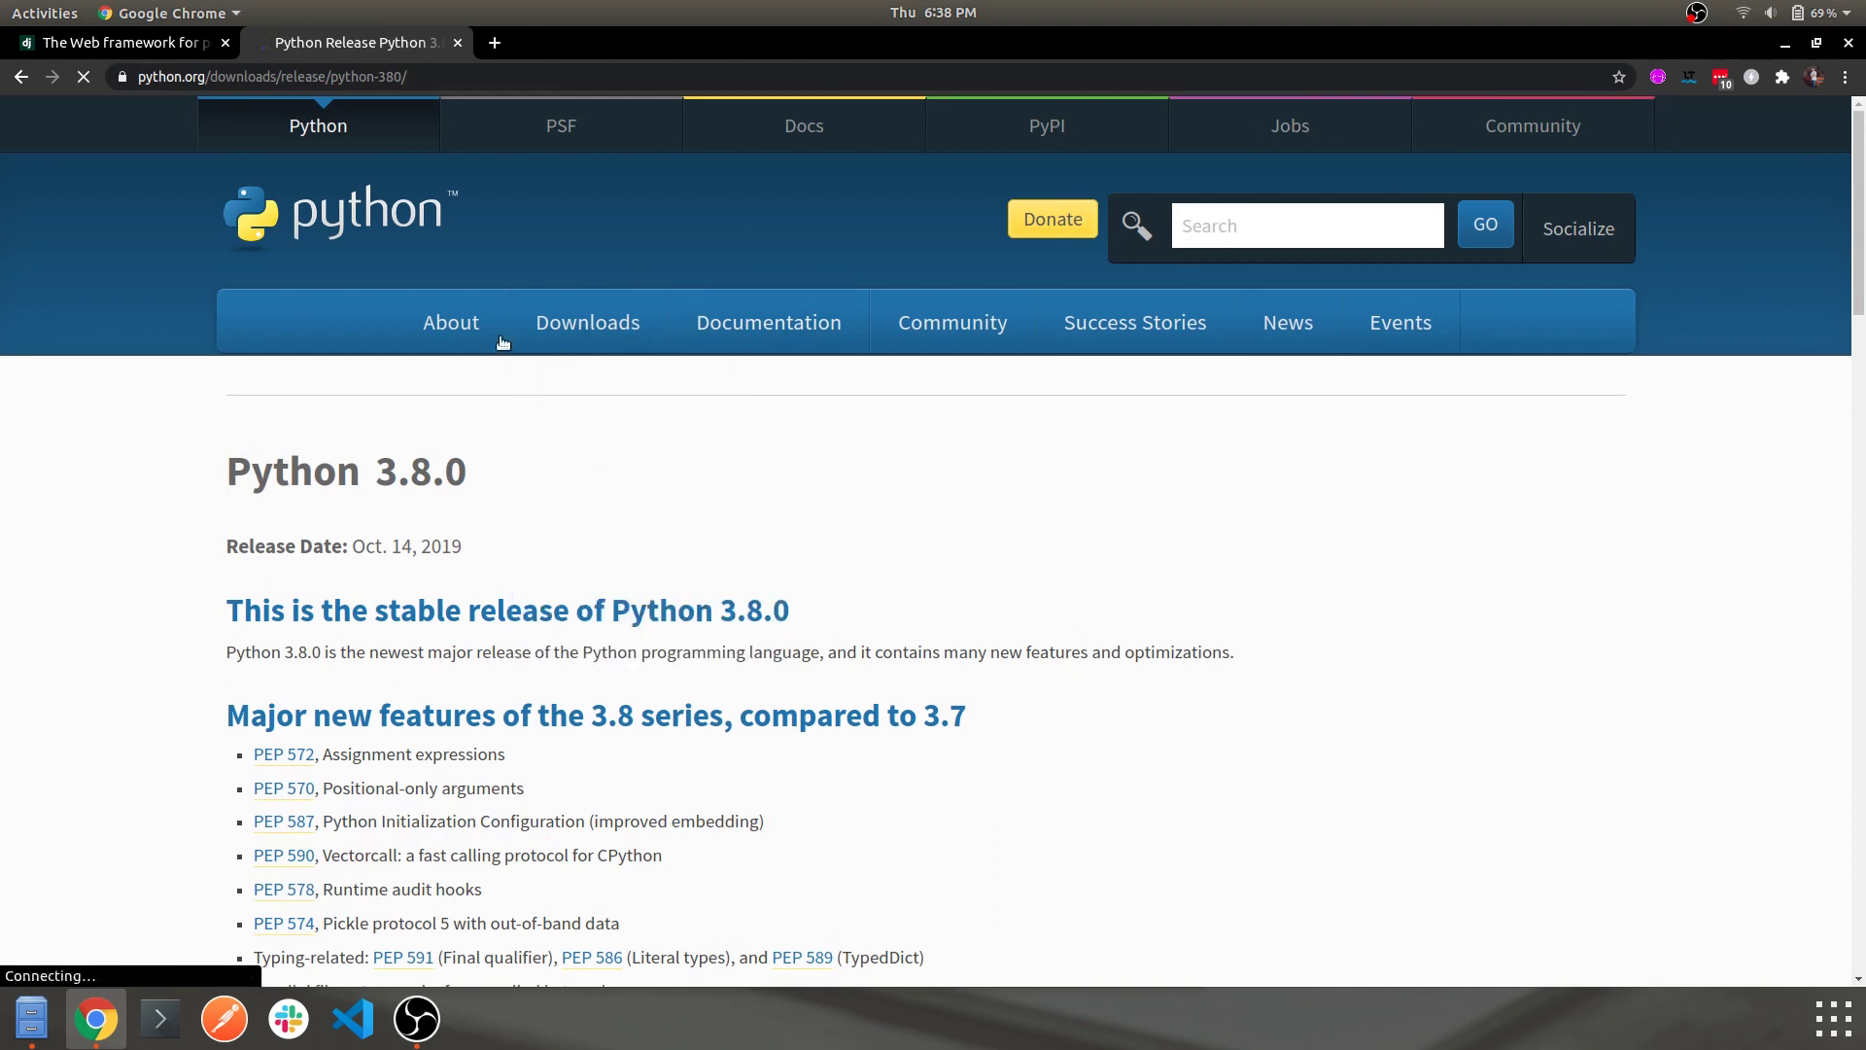
{"action": "mouse_move", "coordinate": [452, 328]}
{"action": "mouse_move", "coordinate": [607, 332]}
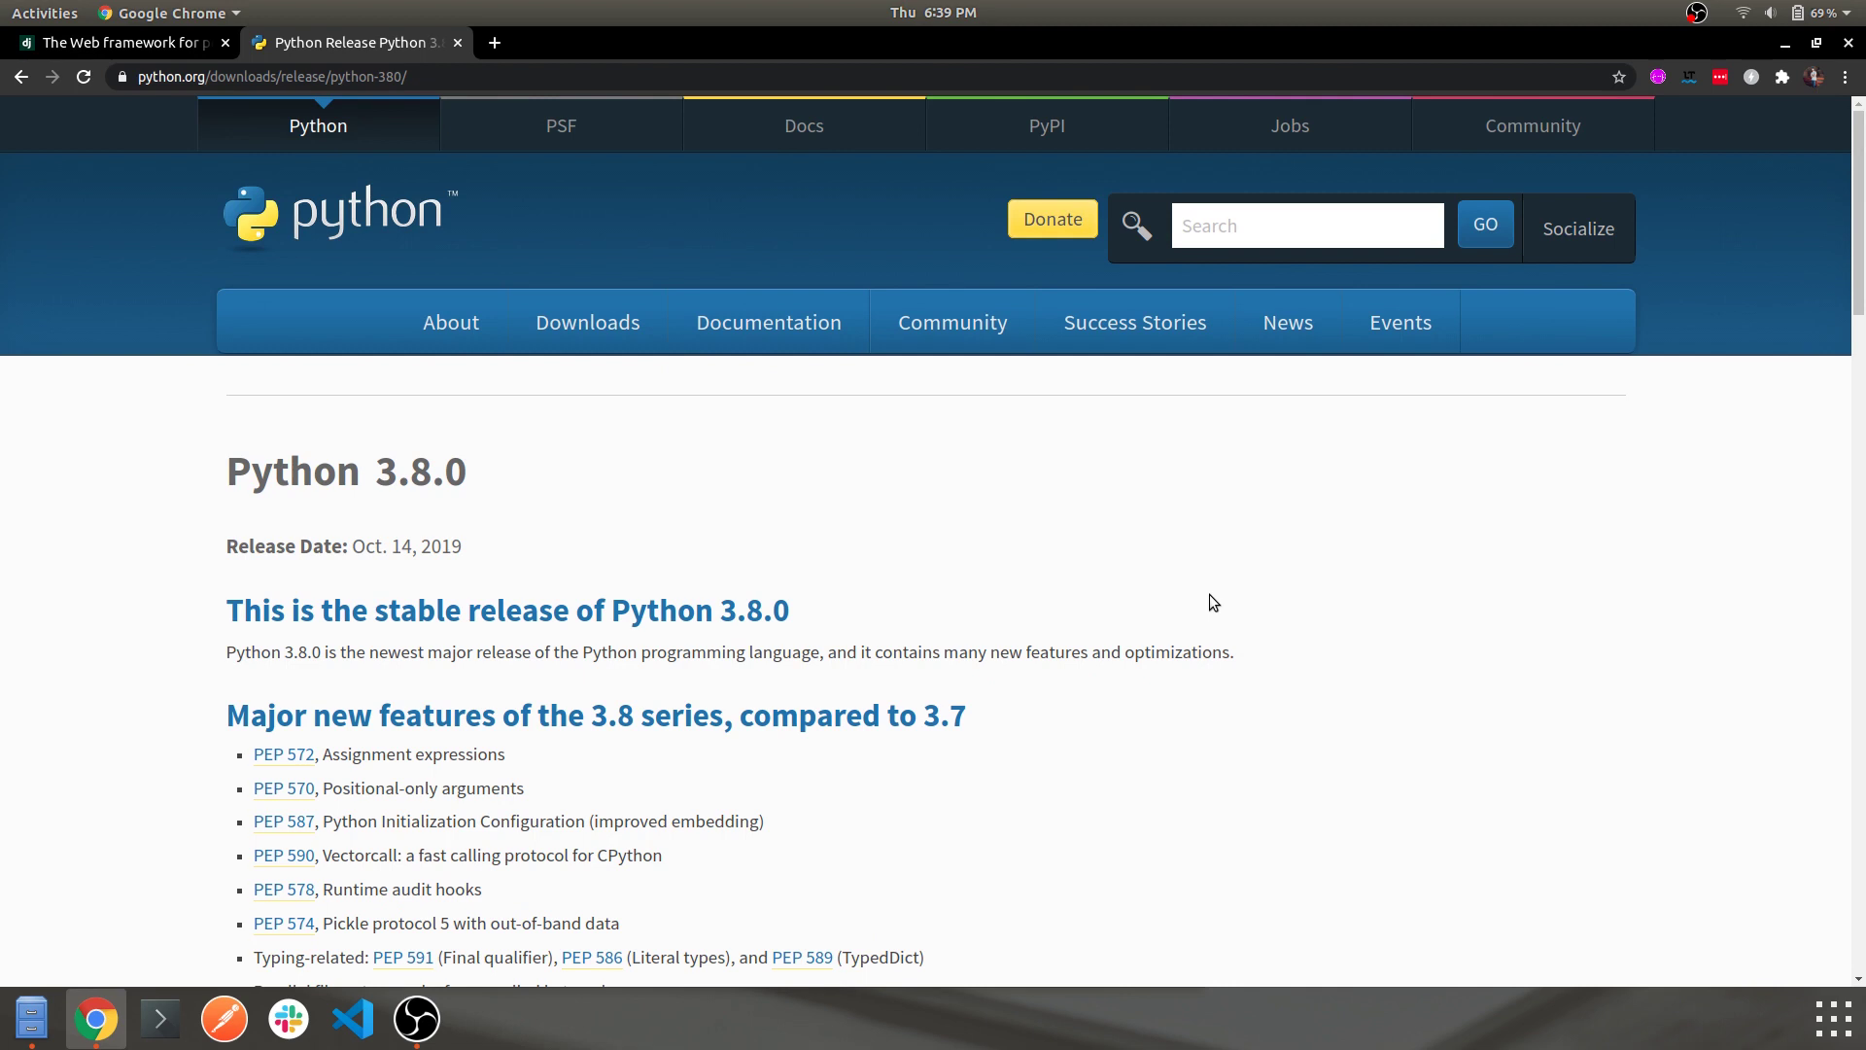
{"action": "left_click", "coordinate": [458, 43]}
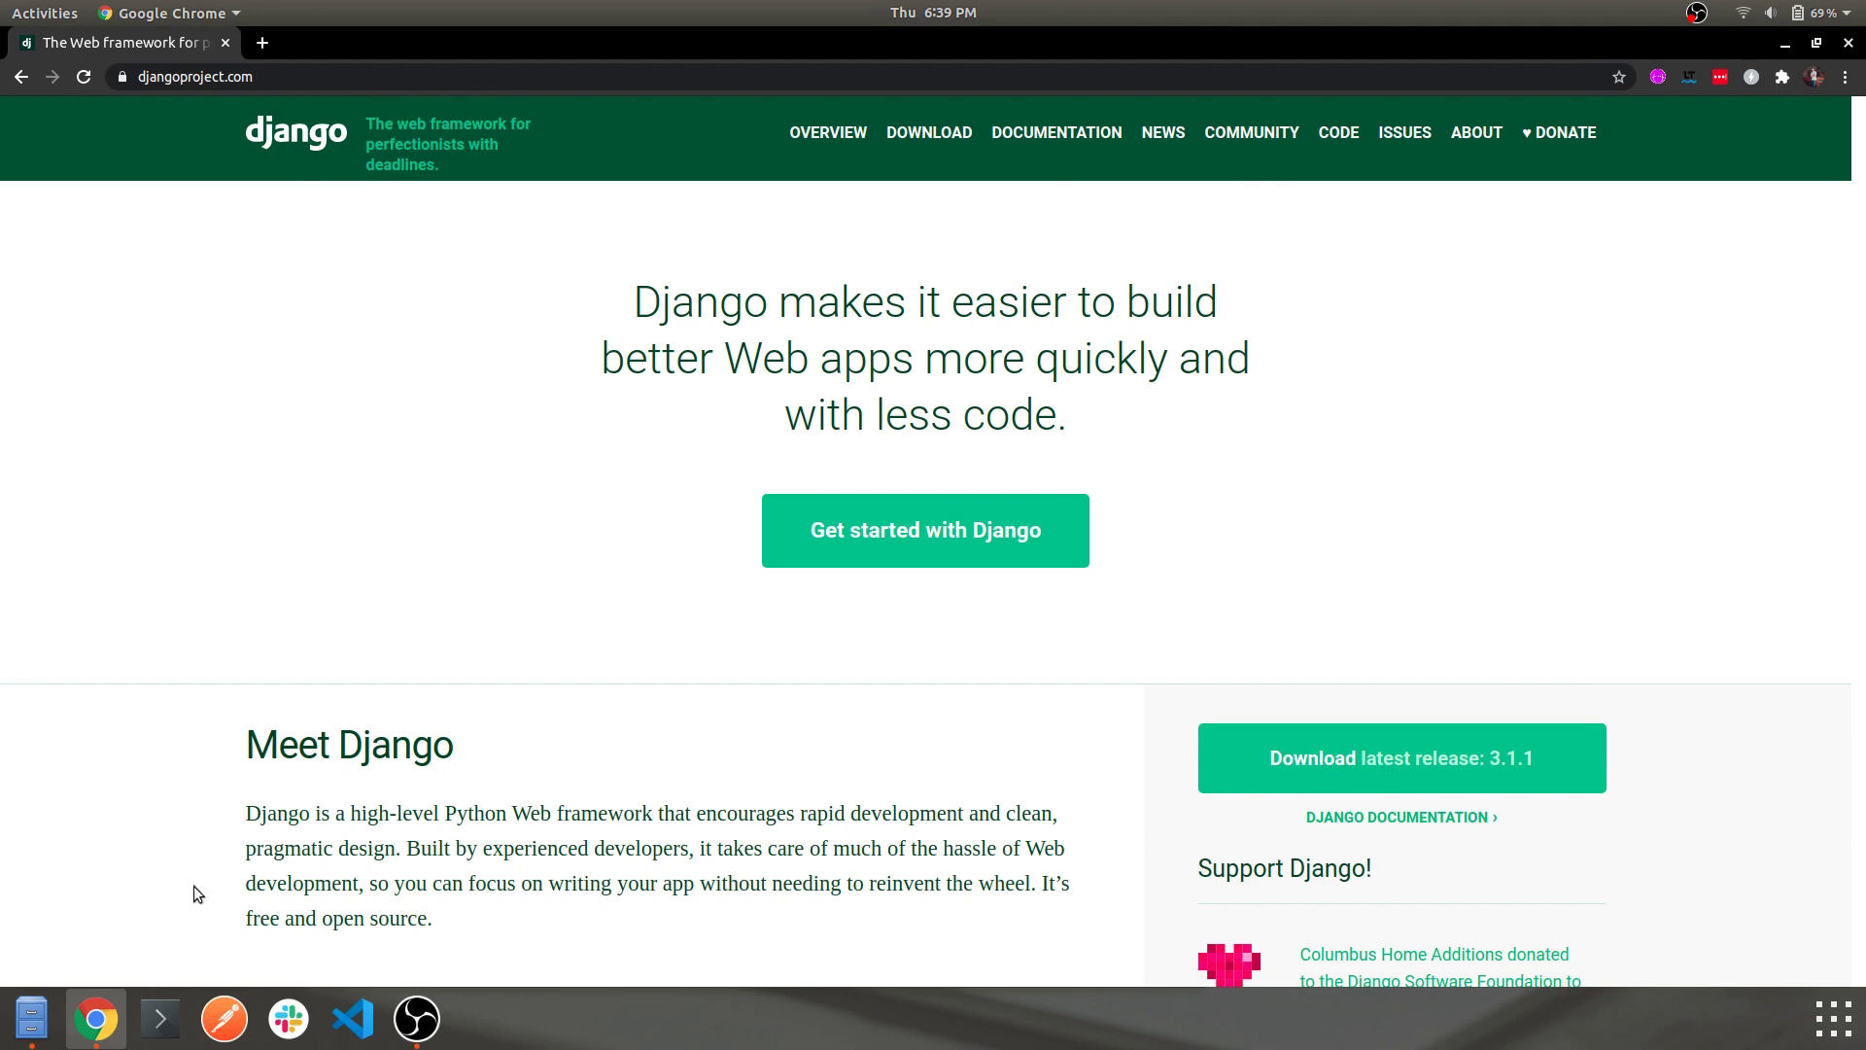
Switch to the file manager at the Desktop's video folder and maximize its window.
{"action": "left_click", "coordinate": [32, 1019]}
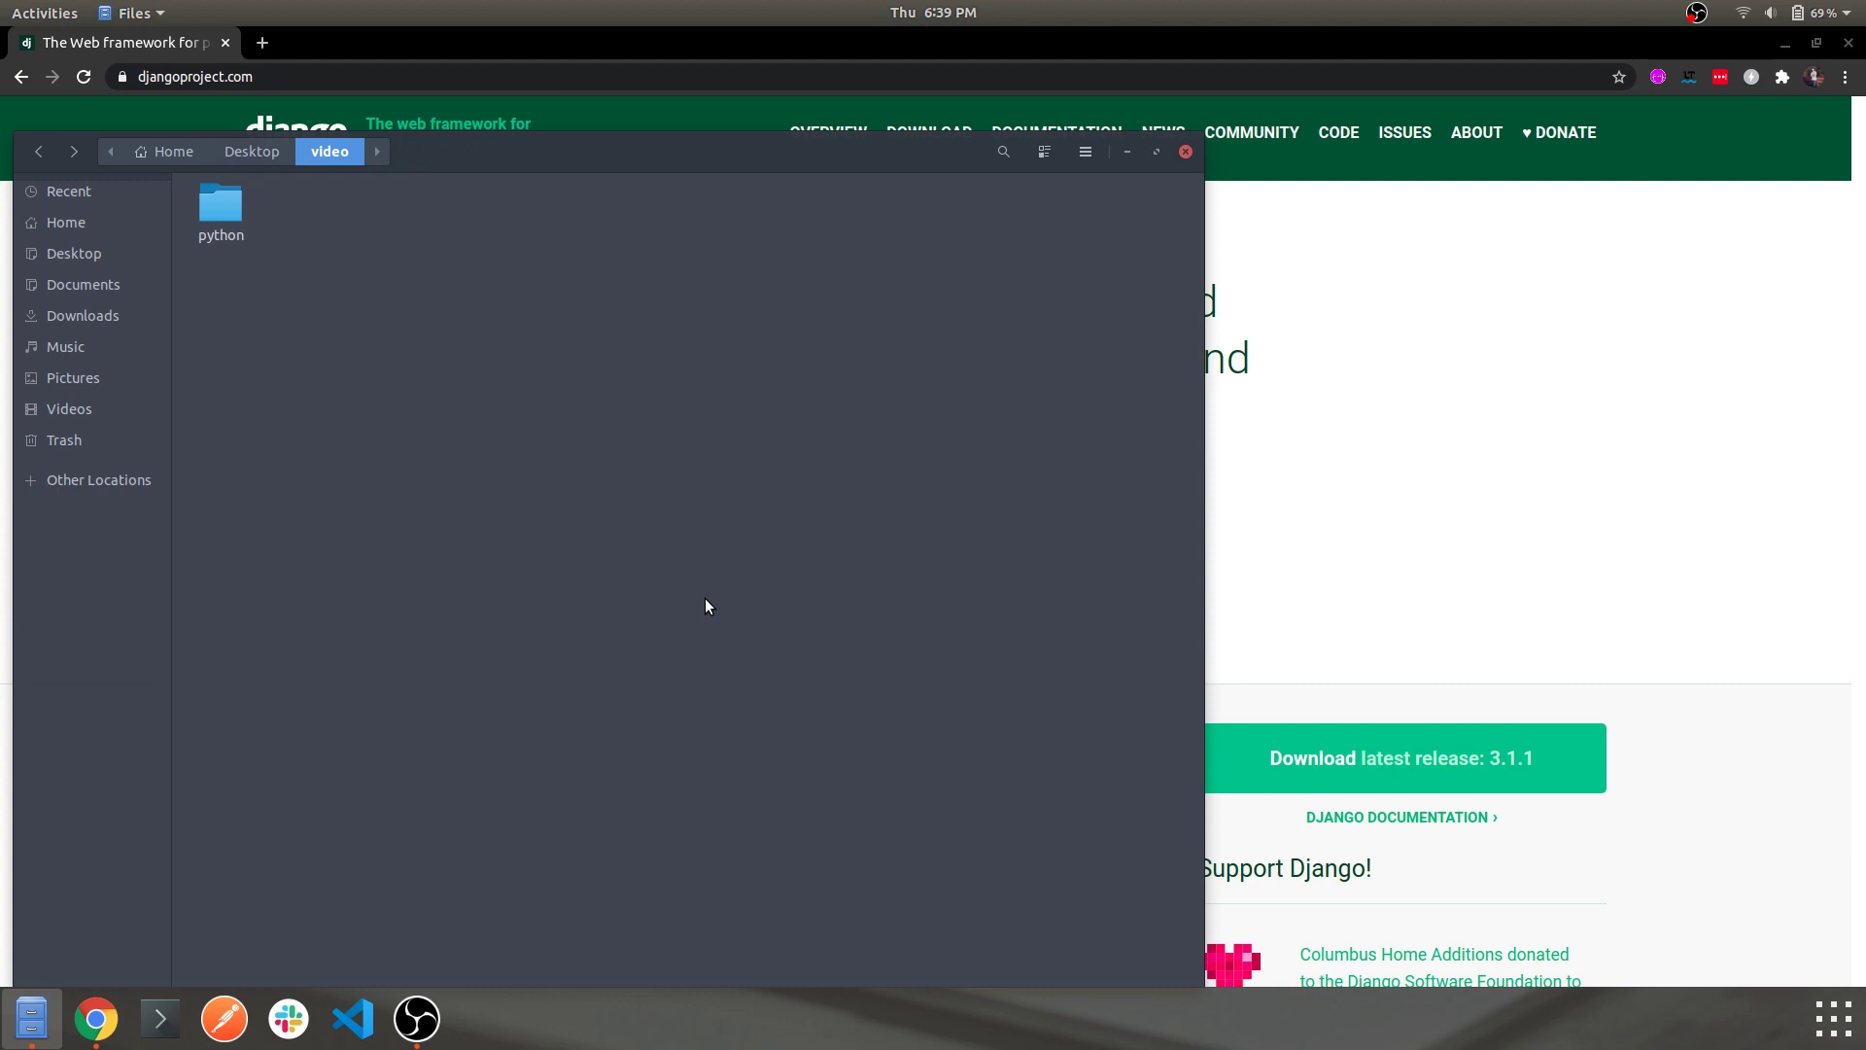
{"action": "right_click", "coordinate": [703, 597]}
{"action": "left_click", "coordinate": [558, 115]}
{"action": "double_click", "coordinate": [633, 153]}
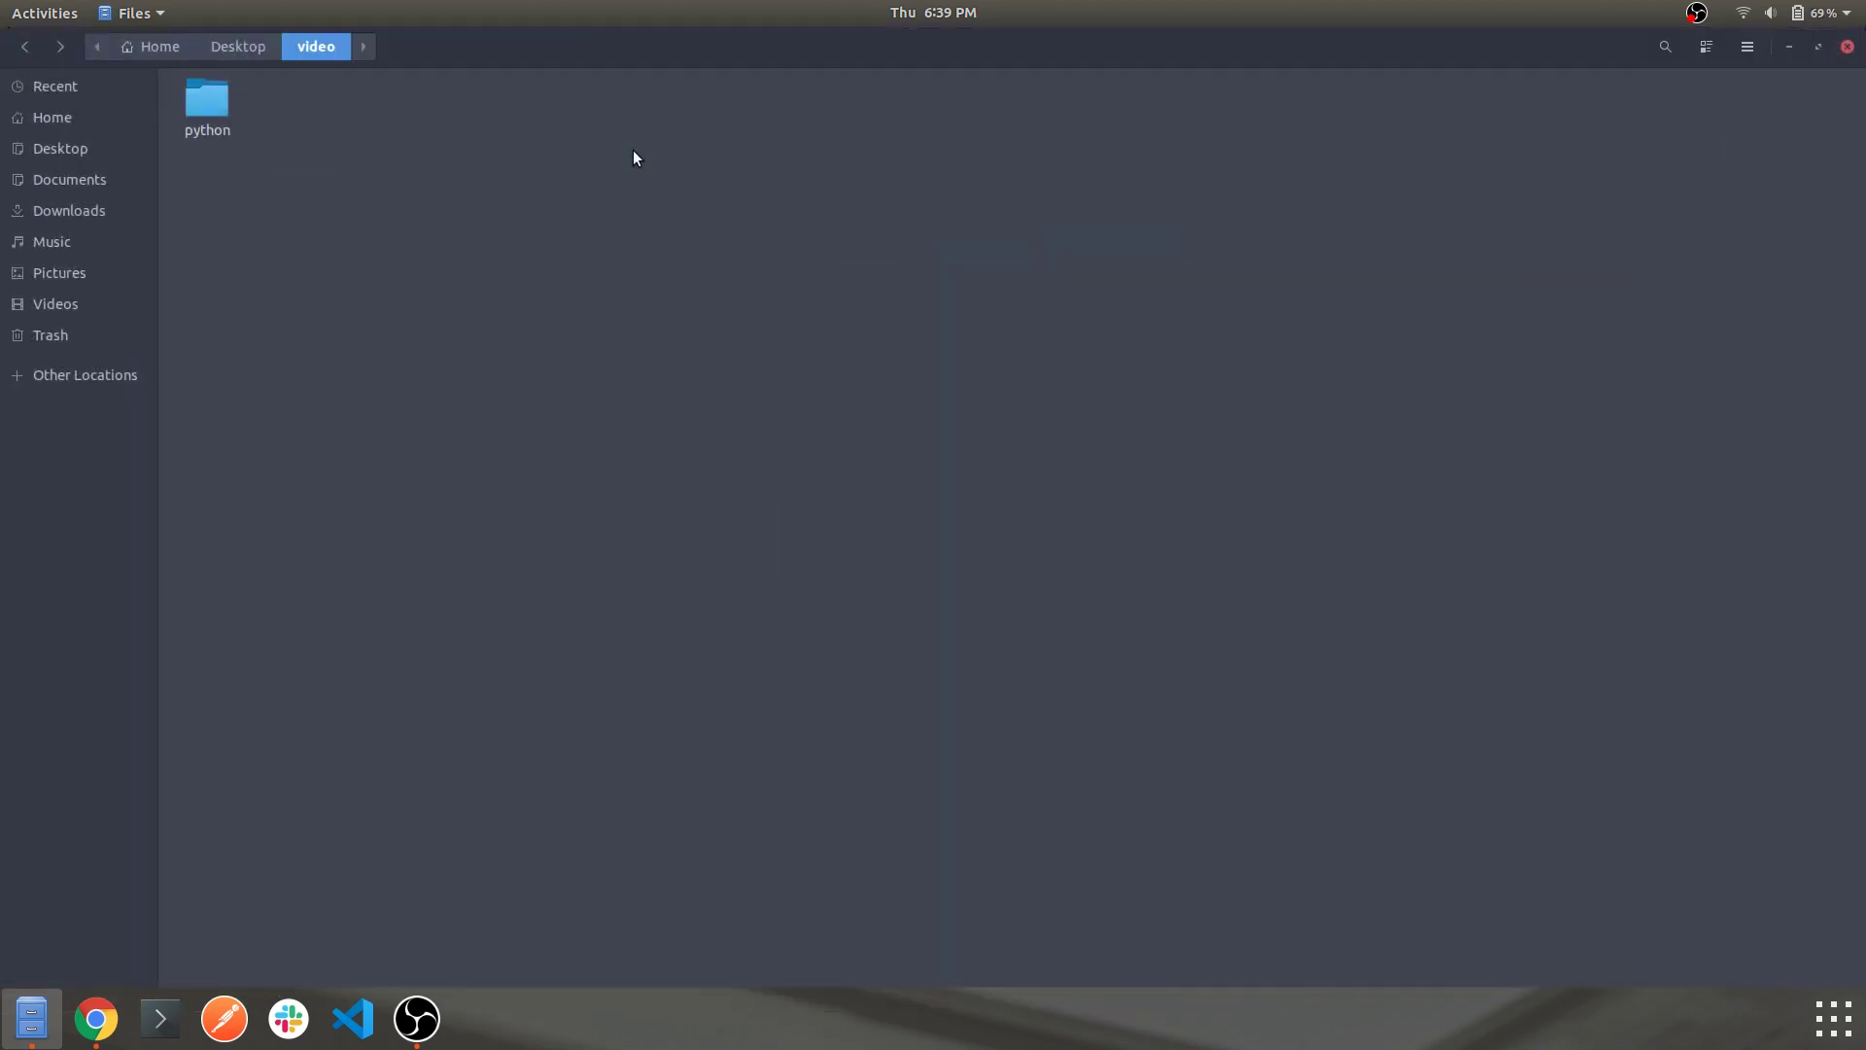
{"action": "right_click", "coordinate": [395, 203]}
{"action": "left_click", "coordinate": [521, 155]}
{"action": "right_click", "coordinate": [522, 160]}
{"action": "left_click", "coordinate": [496, 741]}
Create a new folder named django-project inside the video folder.
{"action": "right_click", "coordinate": [647, 375]}
{"action": "left_click", "coordinate": [685, 399]}
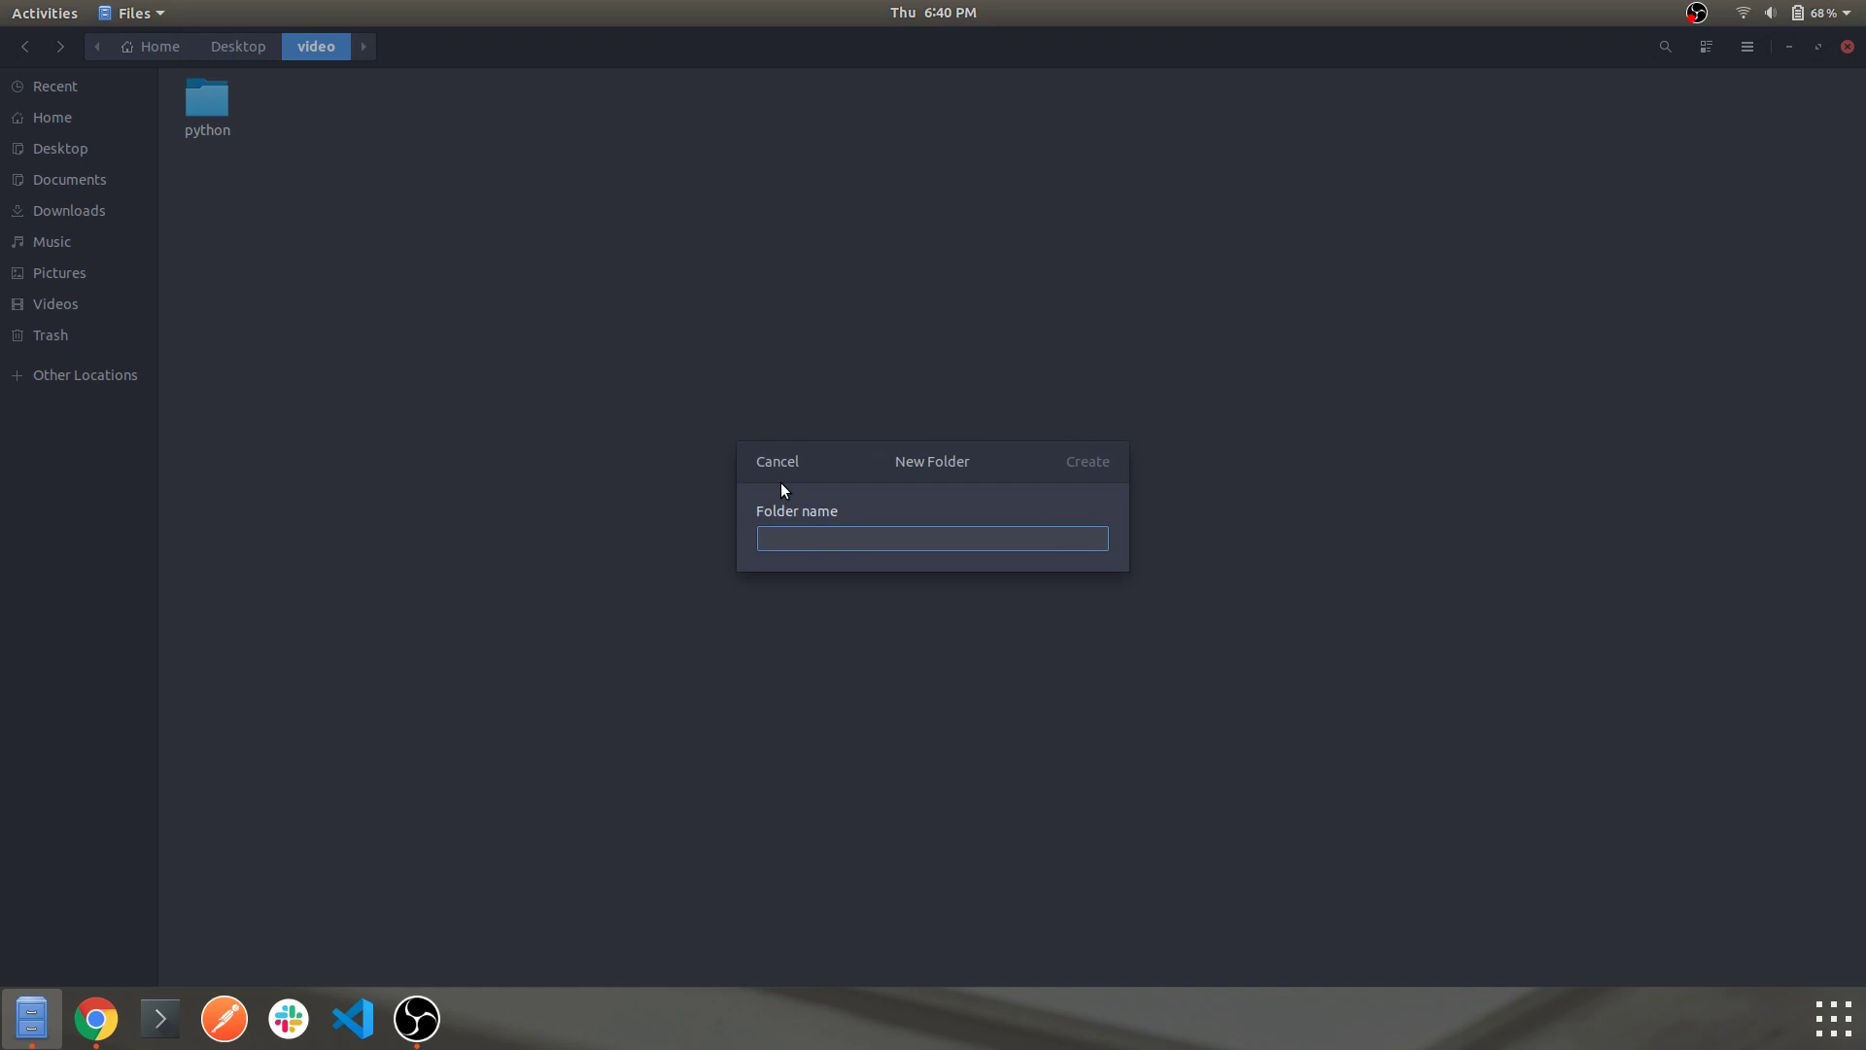
{"action": "type", "text": "django"}
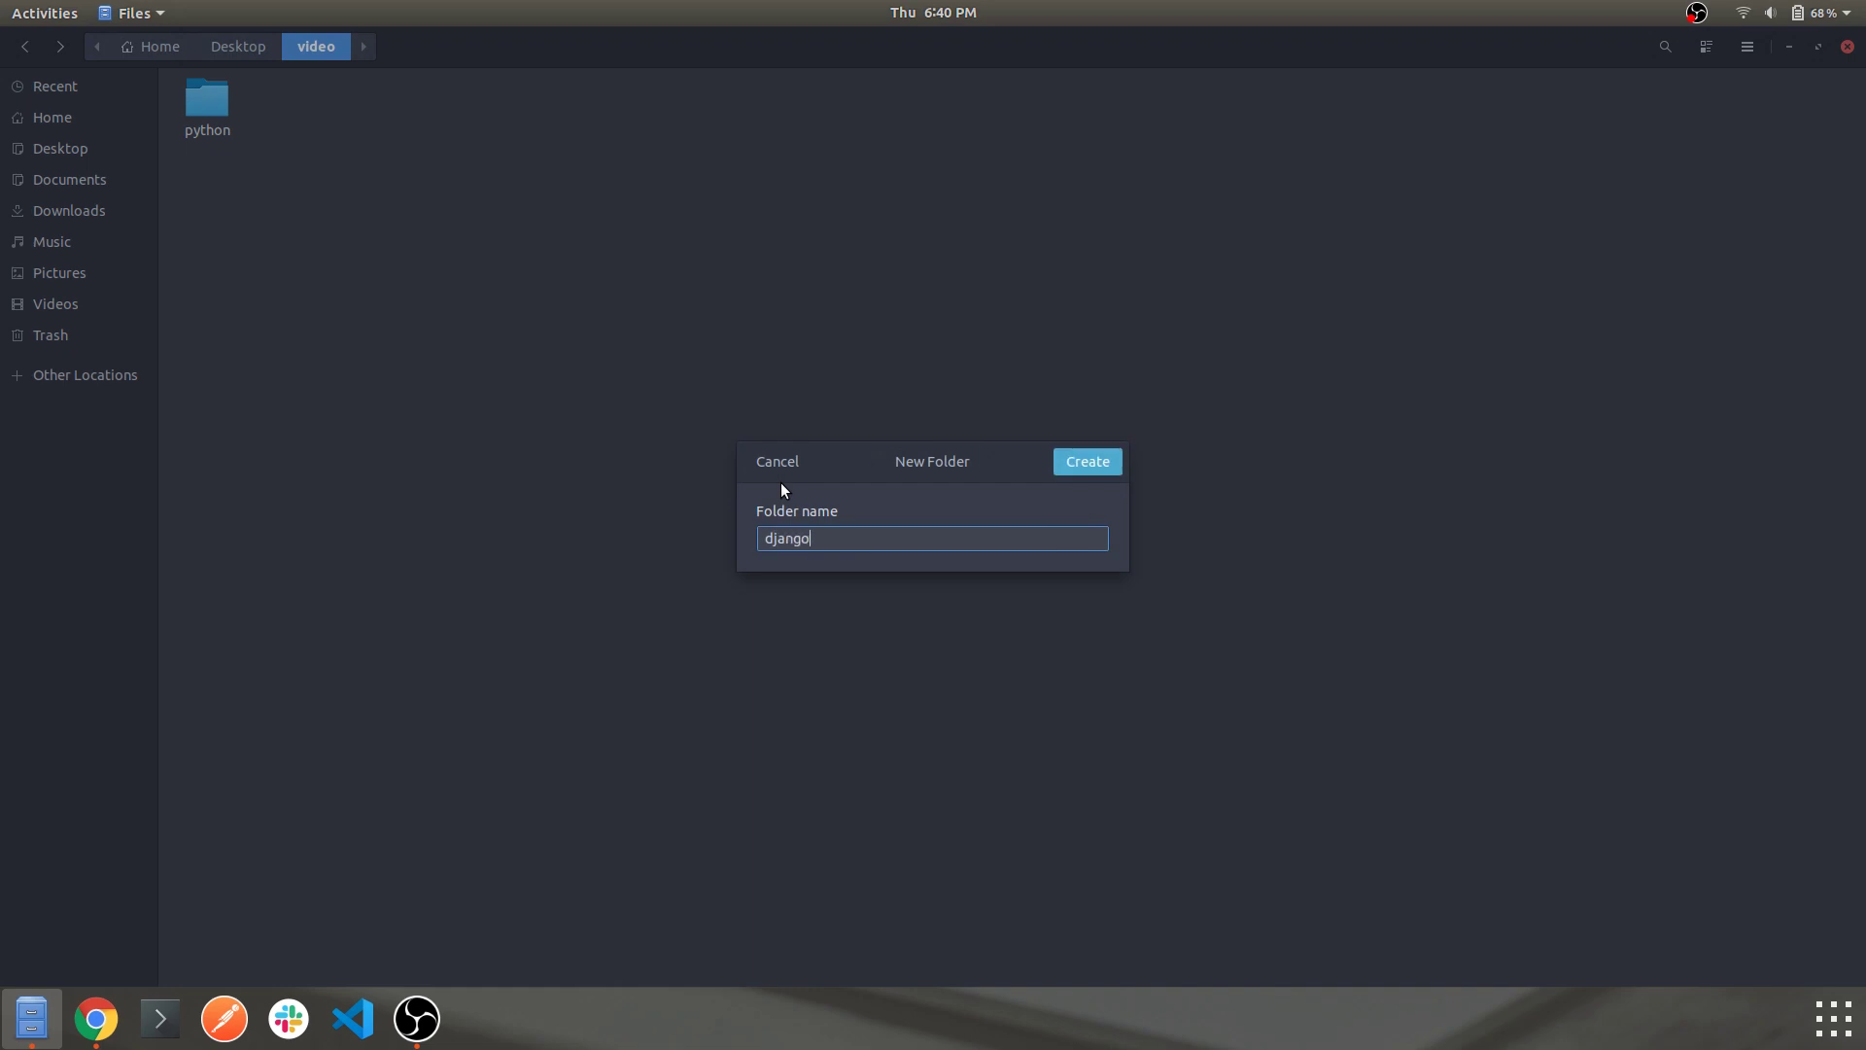
{"action": "type", "text": "-project"}
{"action": "key", "text": "Return"}
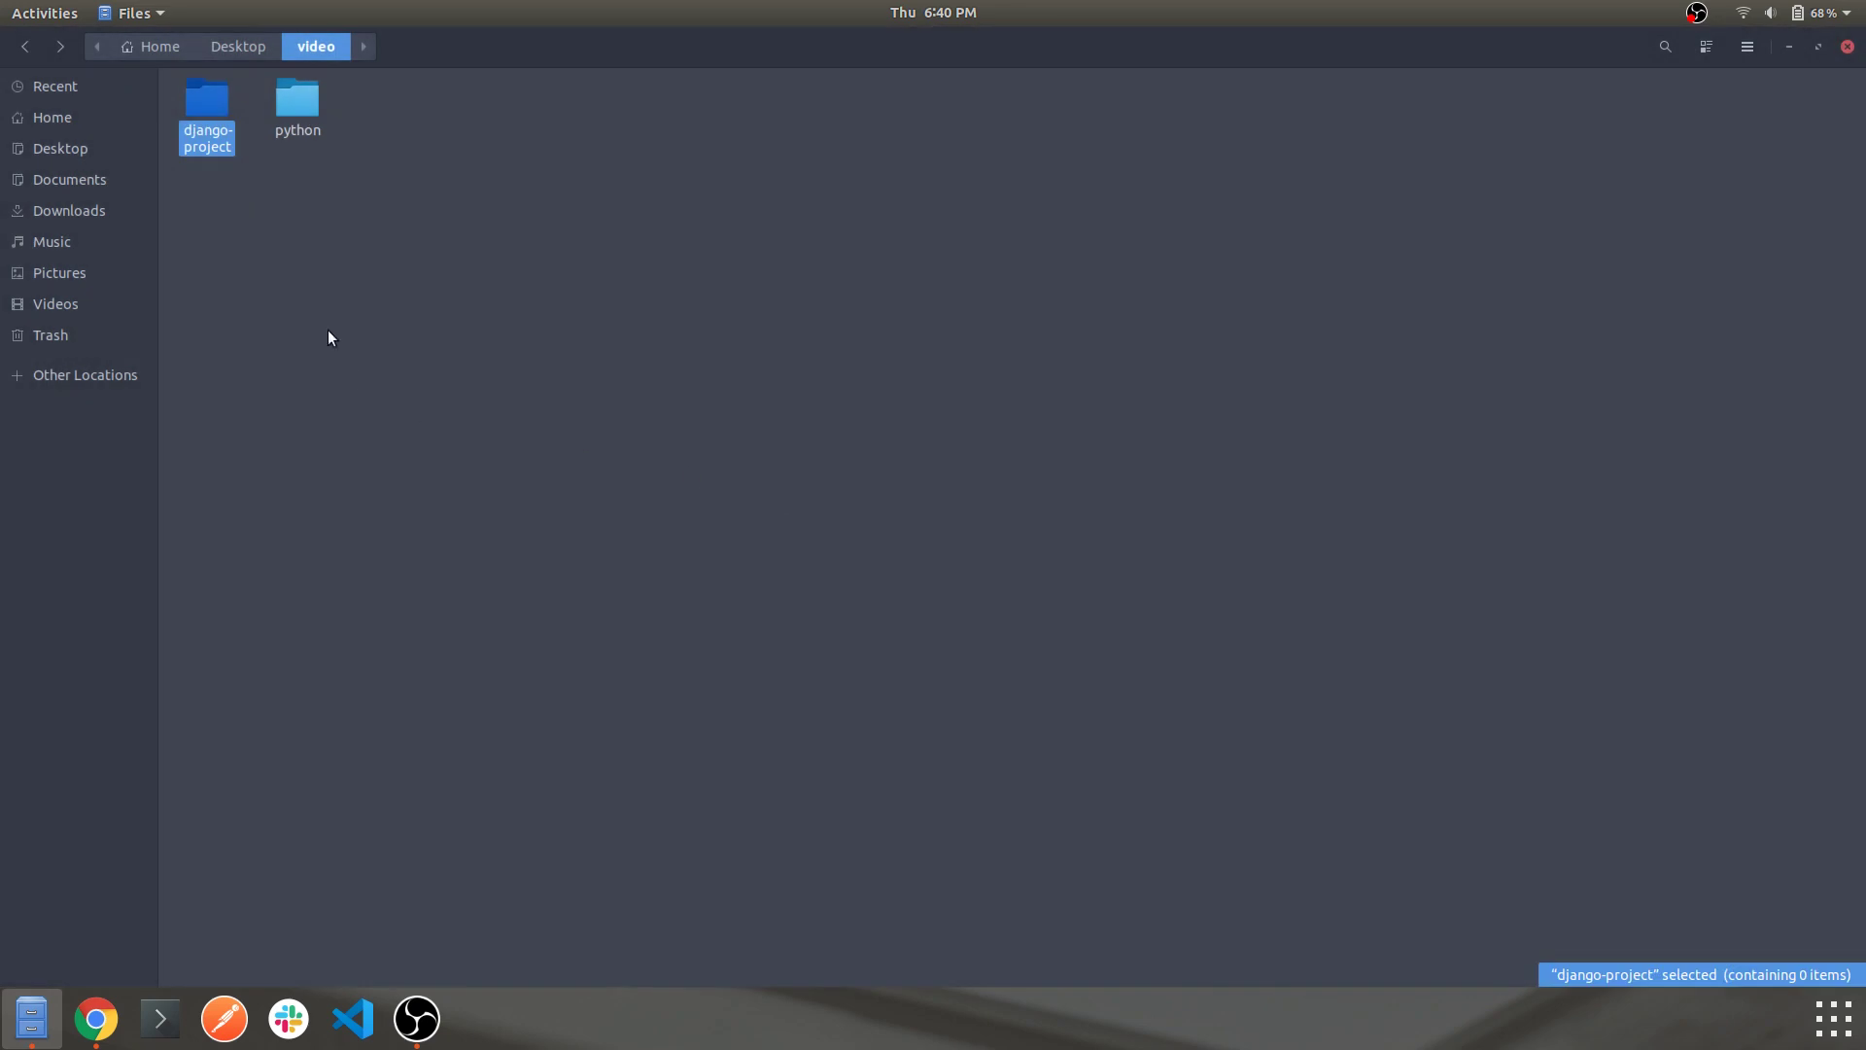
Open the django-project folder with Visual Studio Code.
{"action": "left_click_drag", "start_coordinate": [446, 353], "coordinate": [225, 121]}
{"action": "left_click", "coordinate": [225, 121]}
{"action": "right_click", "coordinate": [224, 122]}
{"action": "left_click", "coordinate": [335, 225]}
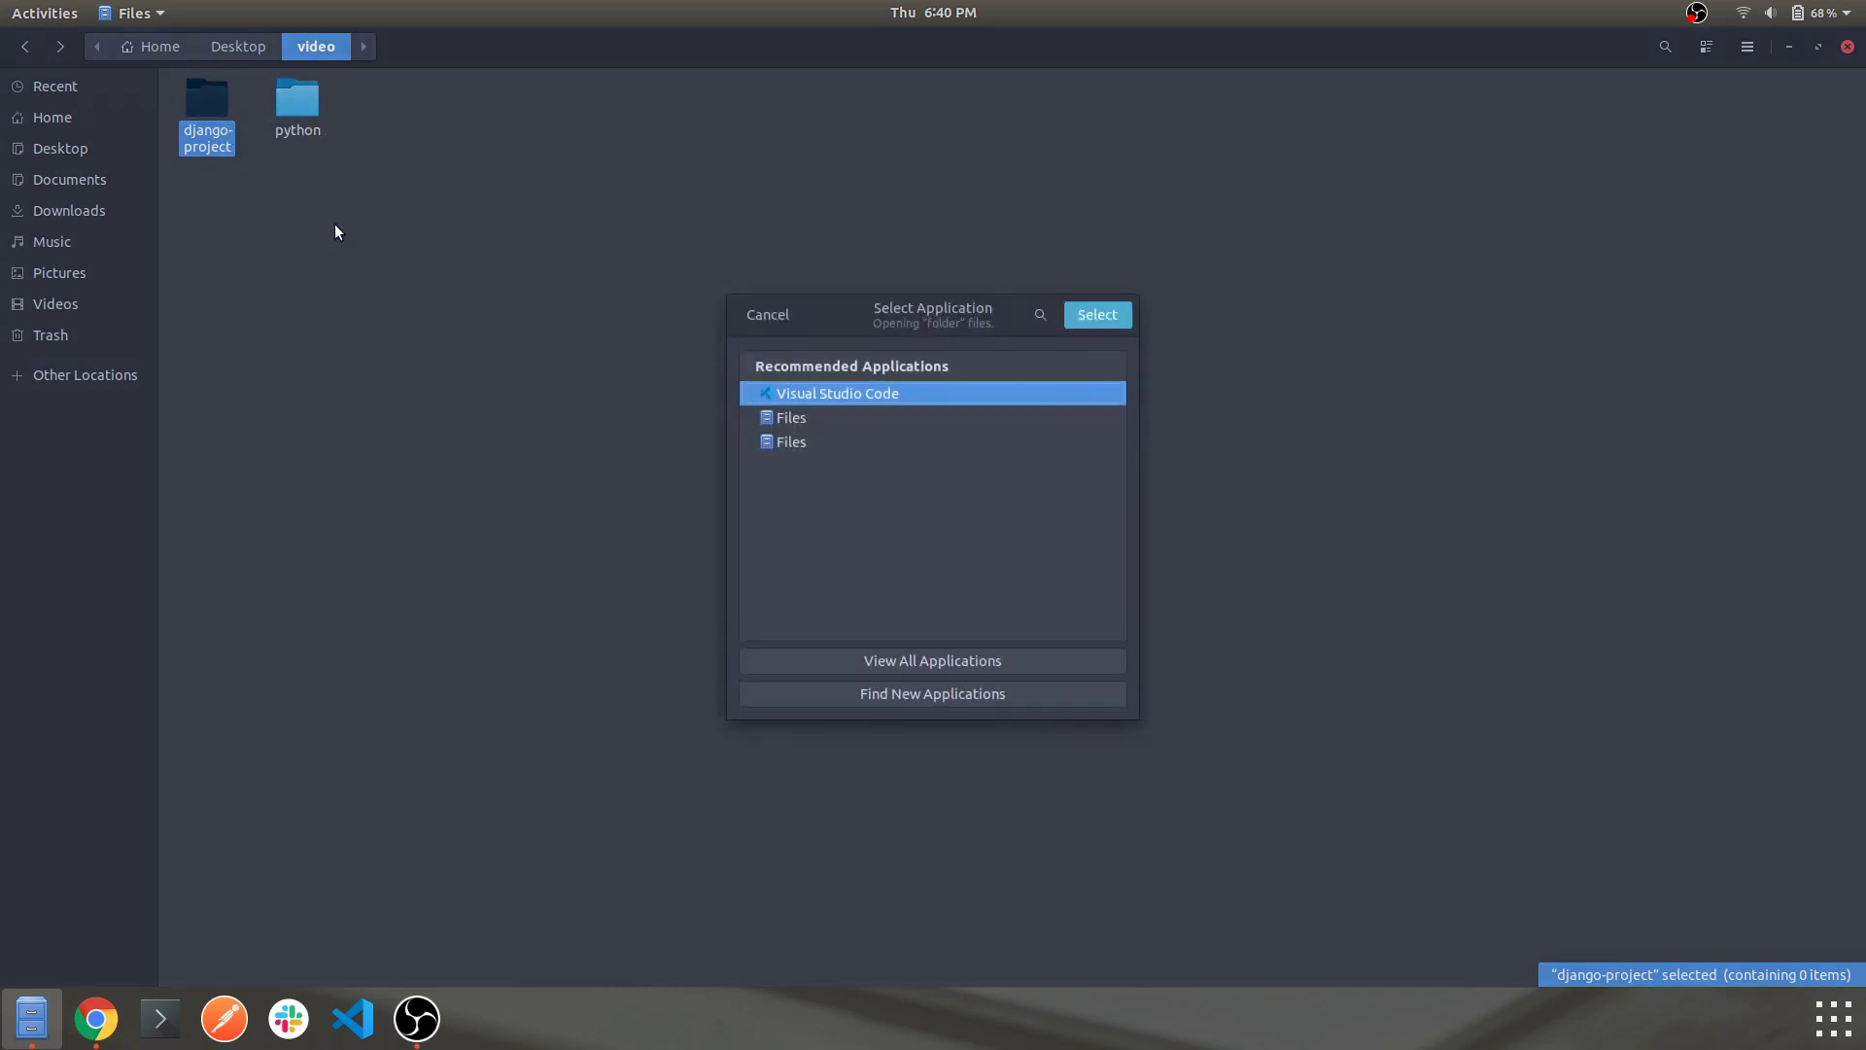
{"action": "left_click", "coordinate": [1079, 321]}
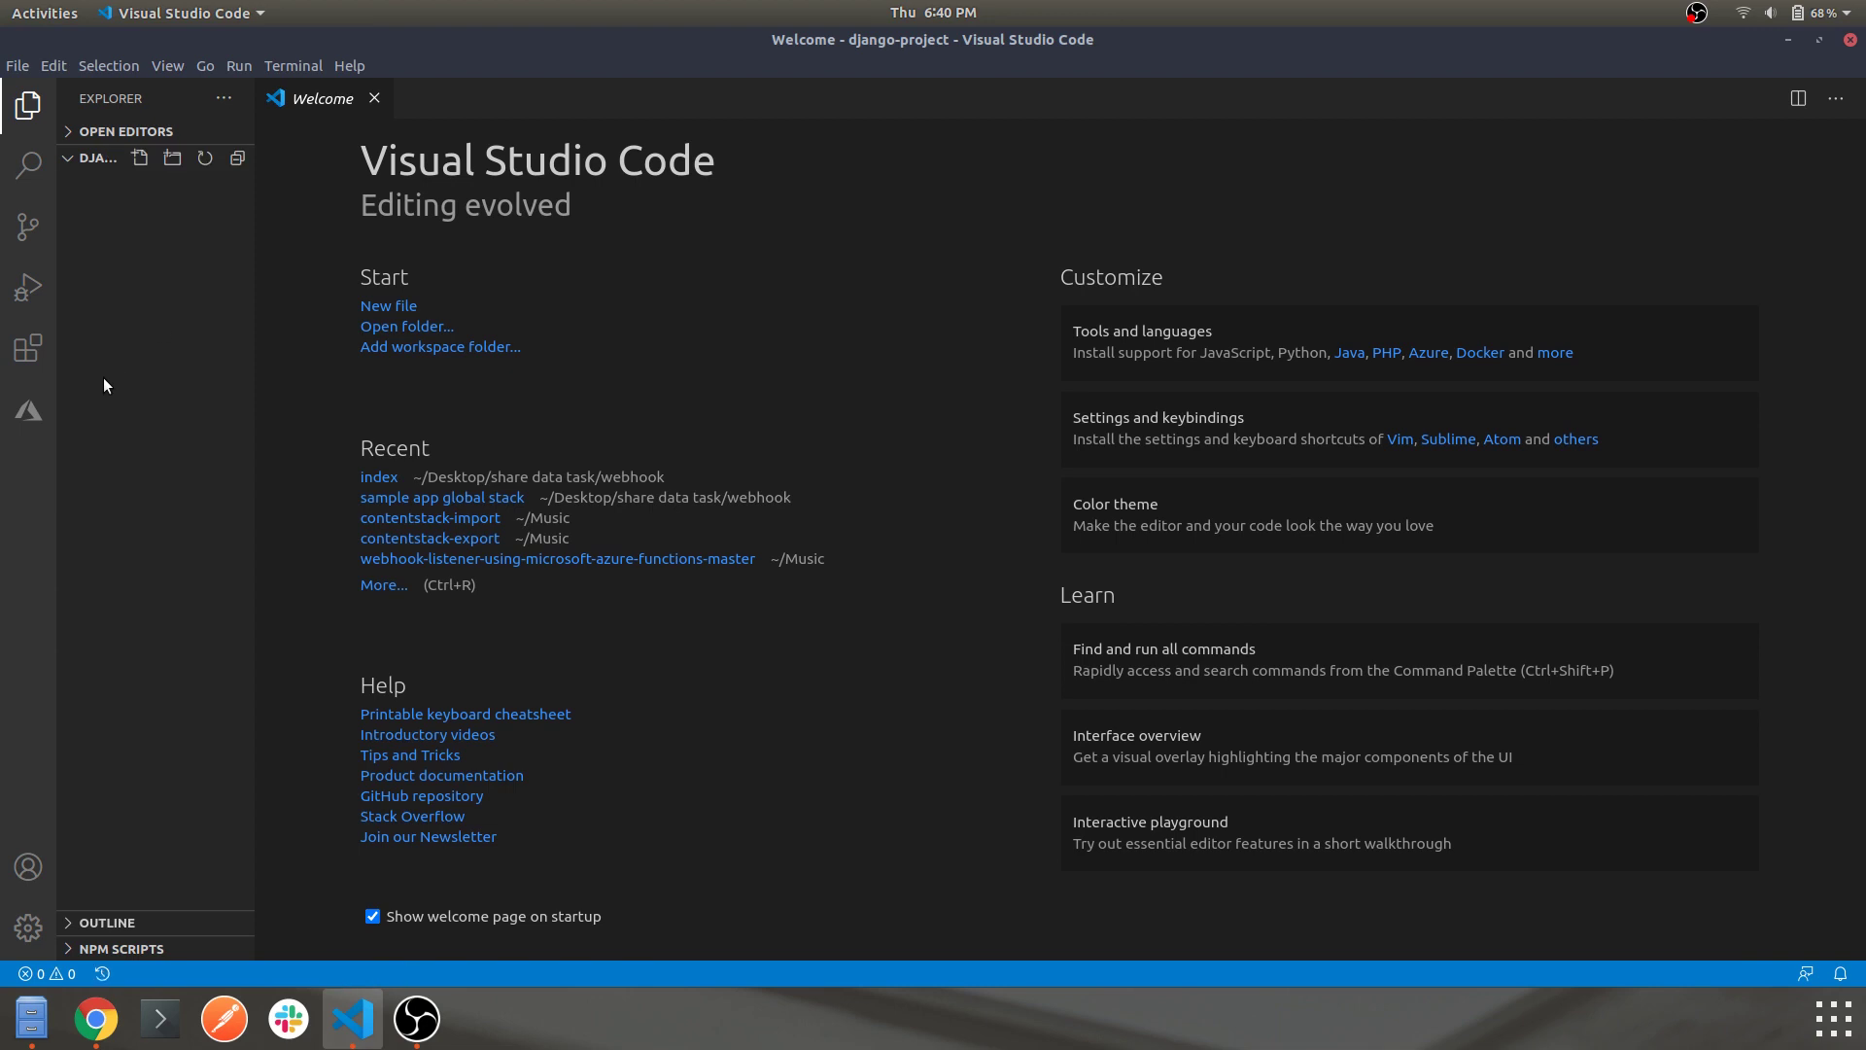
Search the extensions for python, view the details of Microsoft's Python extension, and return to the file explorer.
{"action": "left_click", "coordinate": [29, 345]}
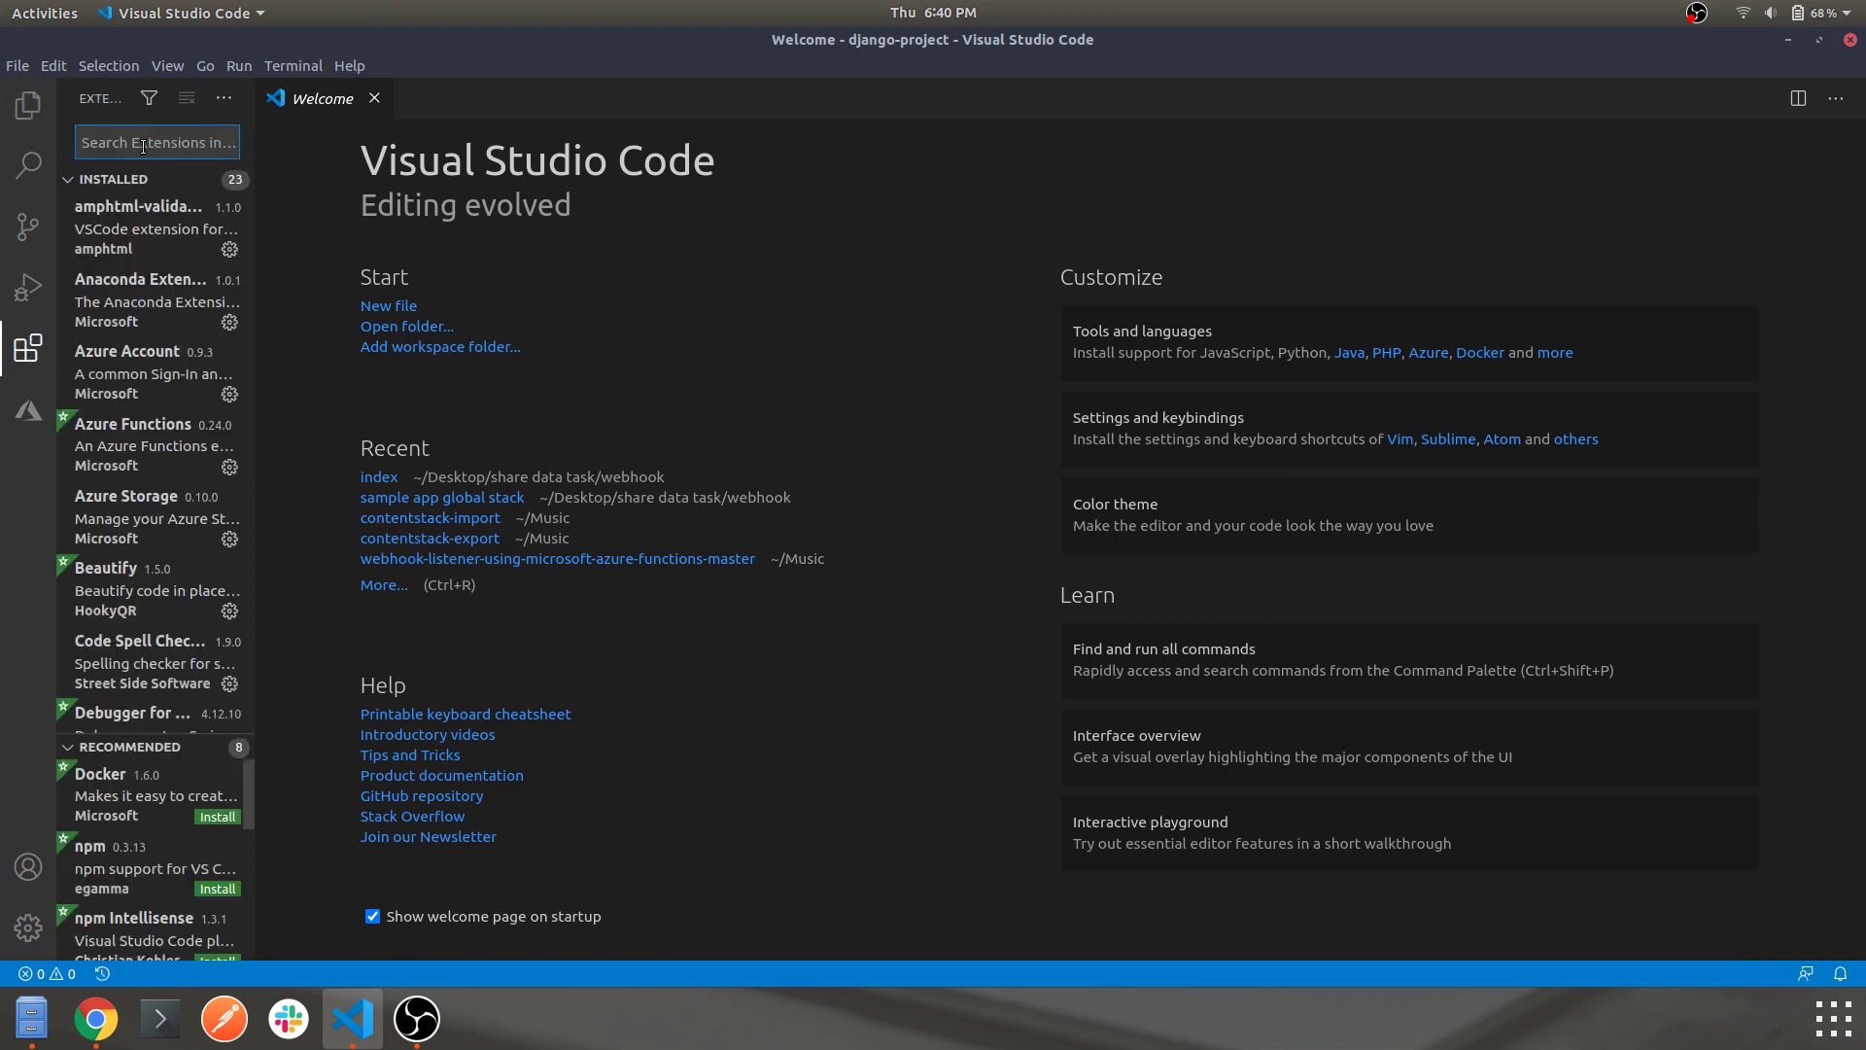
{"action": "type", "text": "python"}
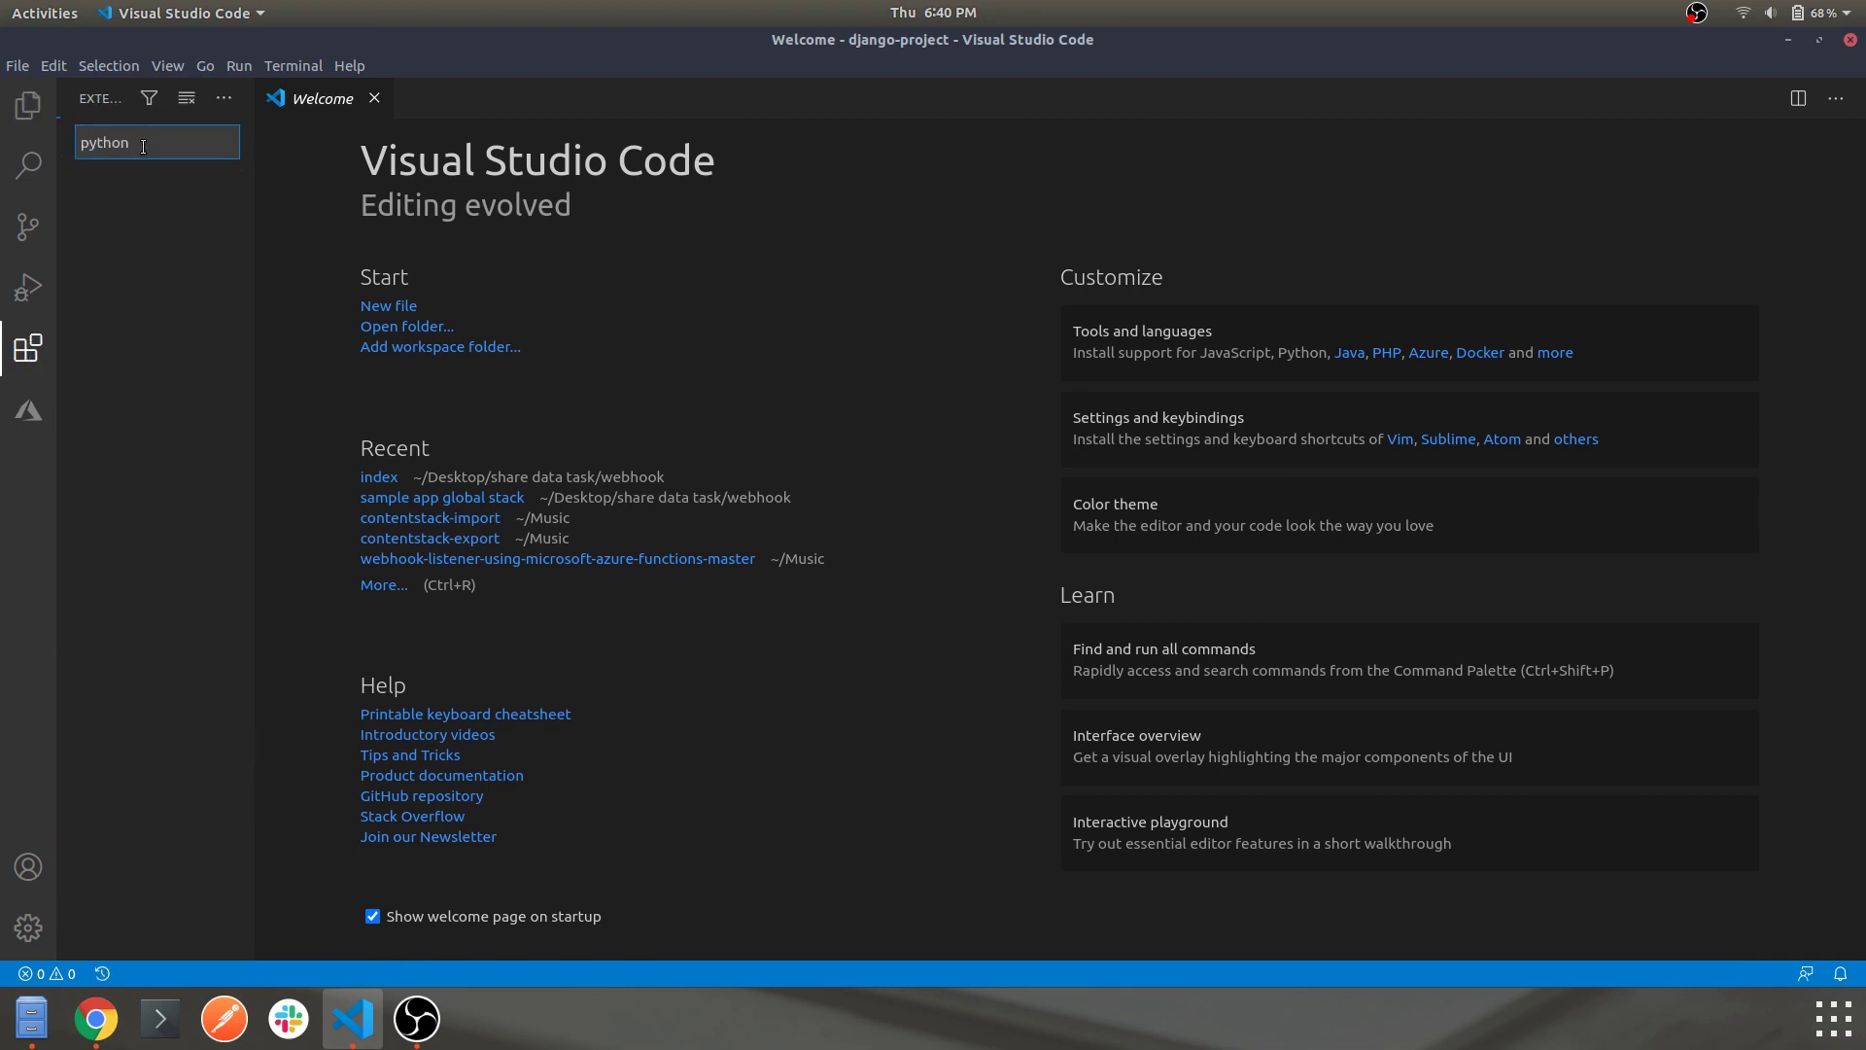
{"action": "left_click", "coordinate": [118, 183]}
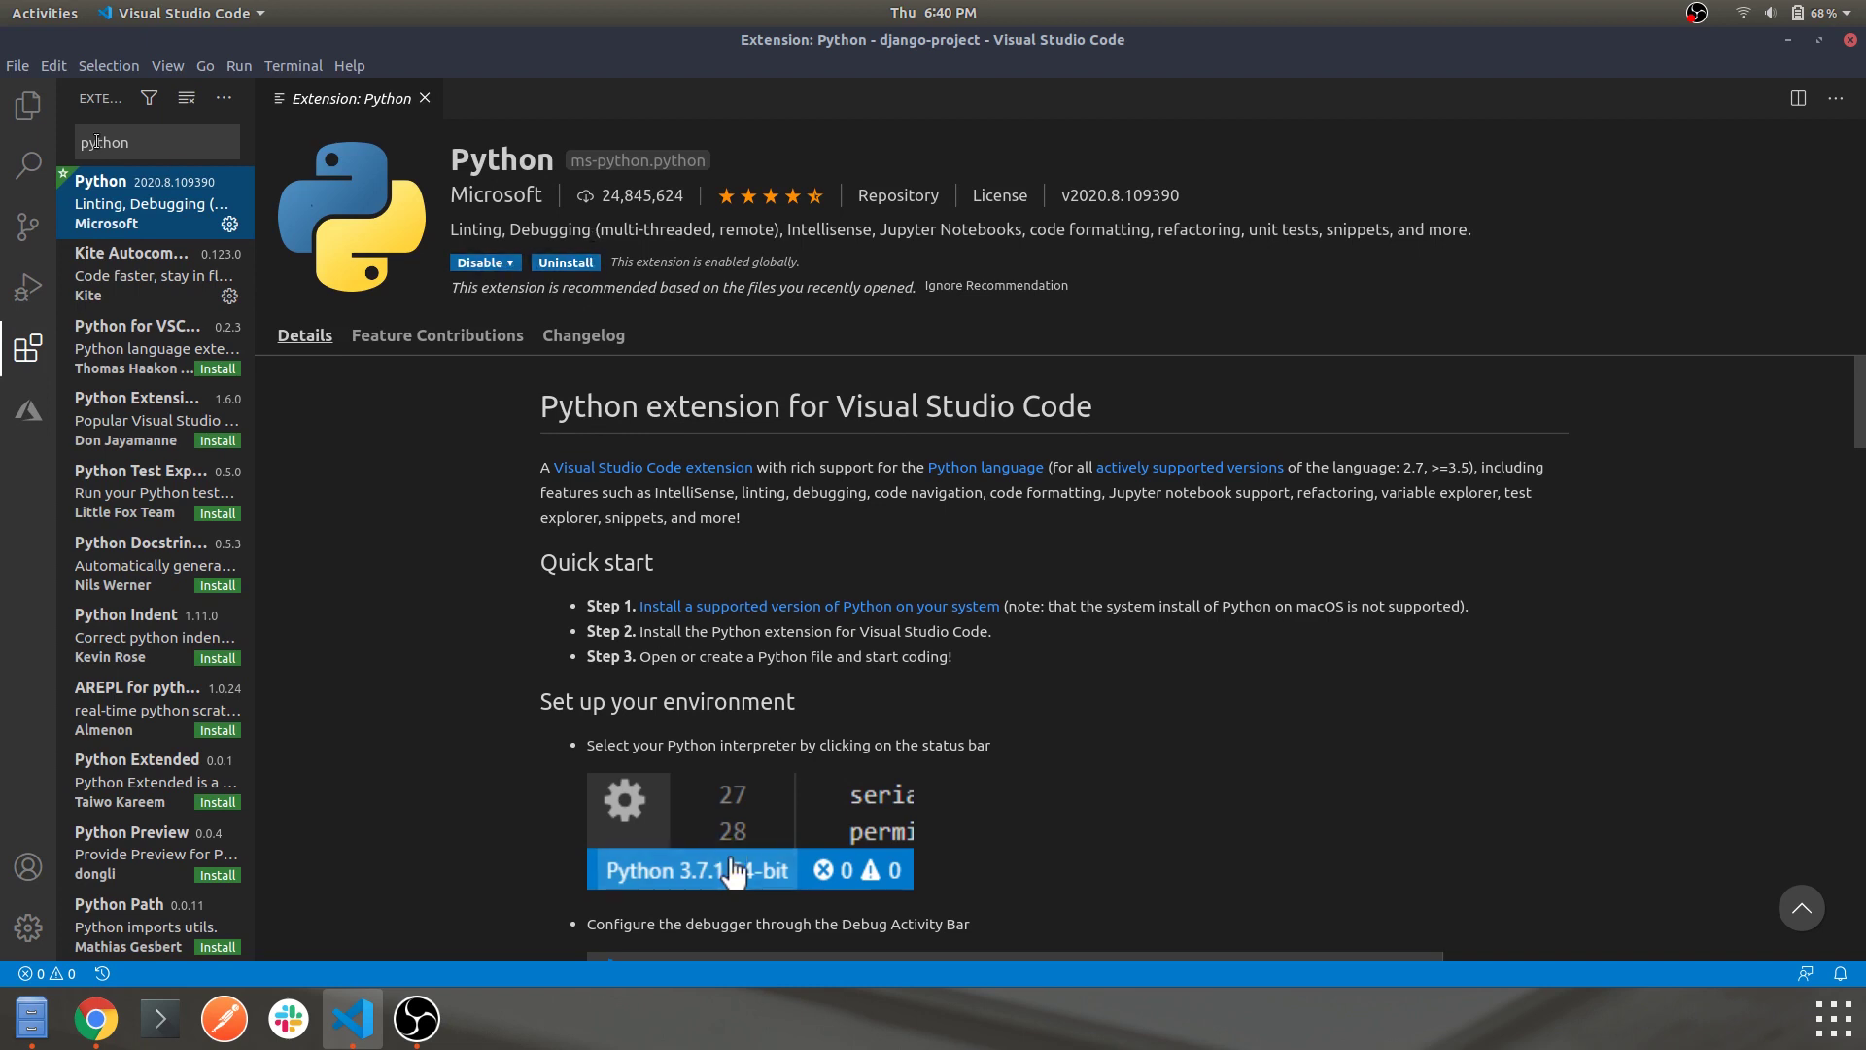
{"action": "left_click", "coordinate": [28, 104]}
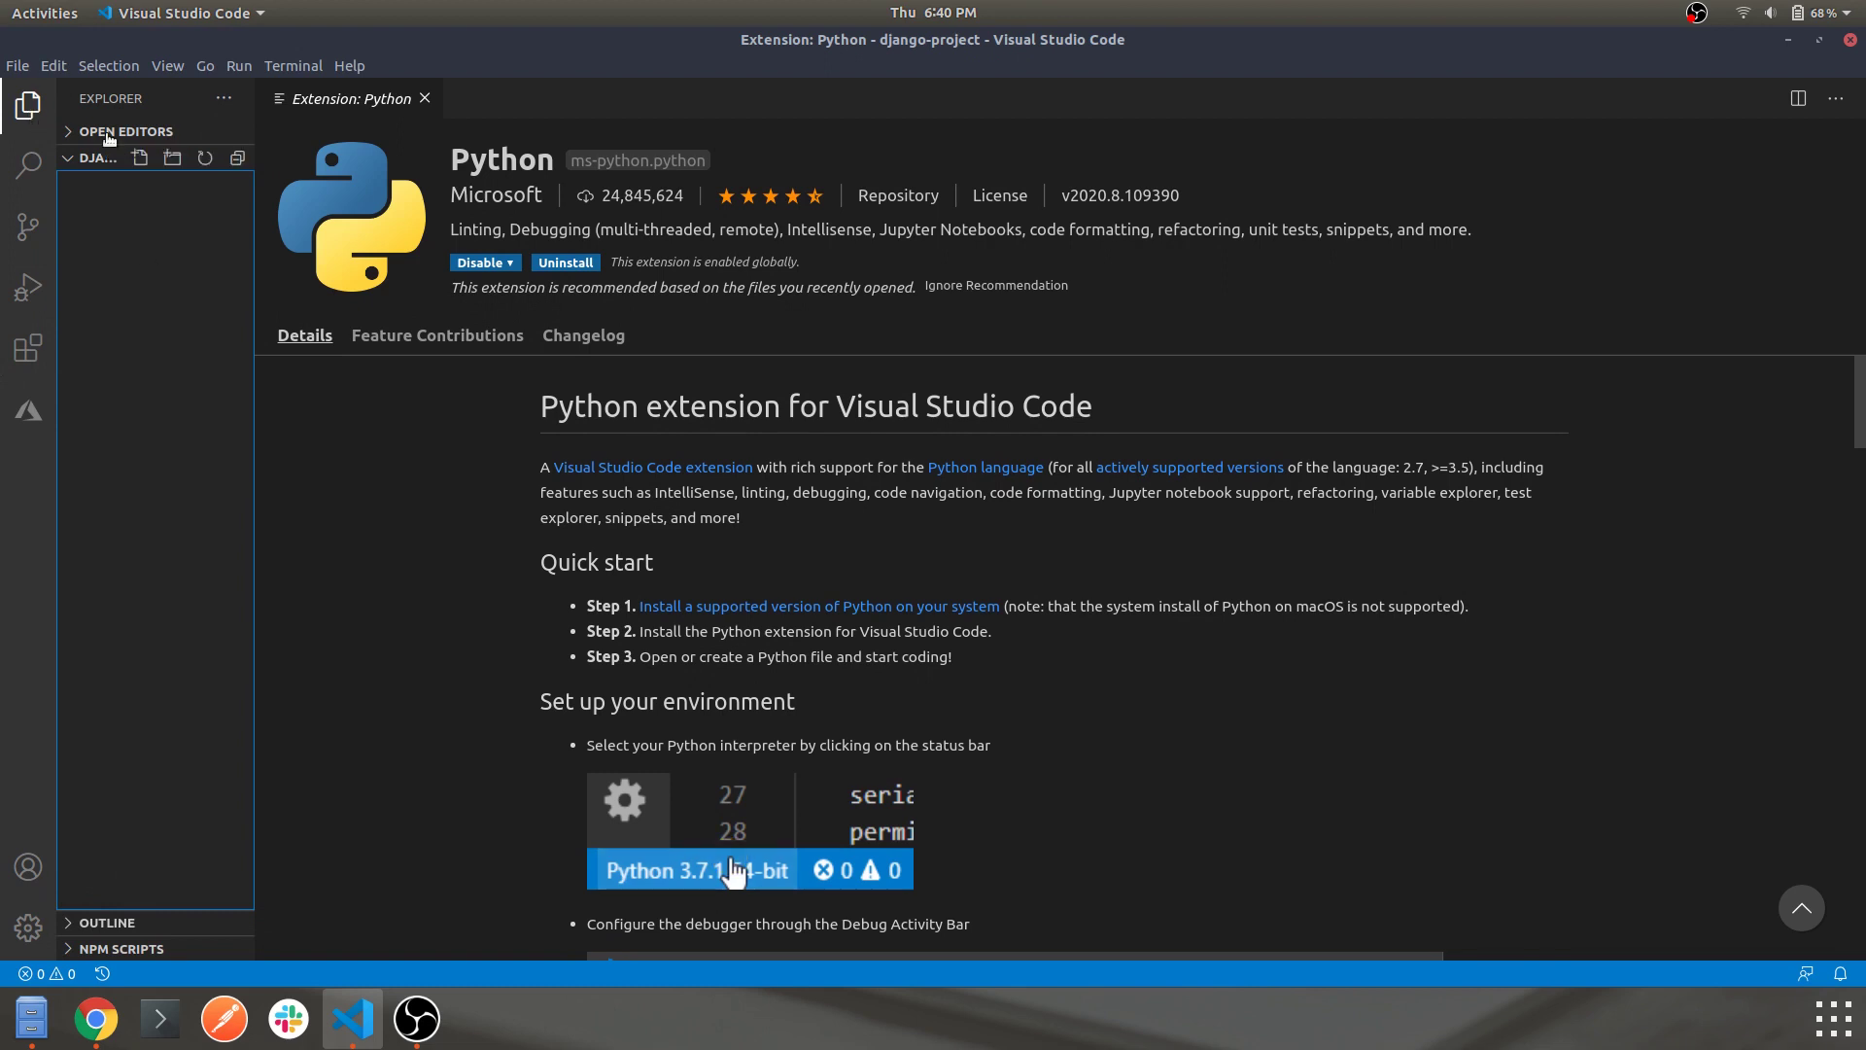
{"action": "right_click", "coordinate": [155, 293]}
{"action": "key", "text": "Escape"}
Switch to Chrome, open Django's download page, and highlight the official version's install command, pip install Django==3.1.1.
{"action": "left_click", "coordinate": [94, 1019]}
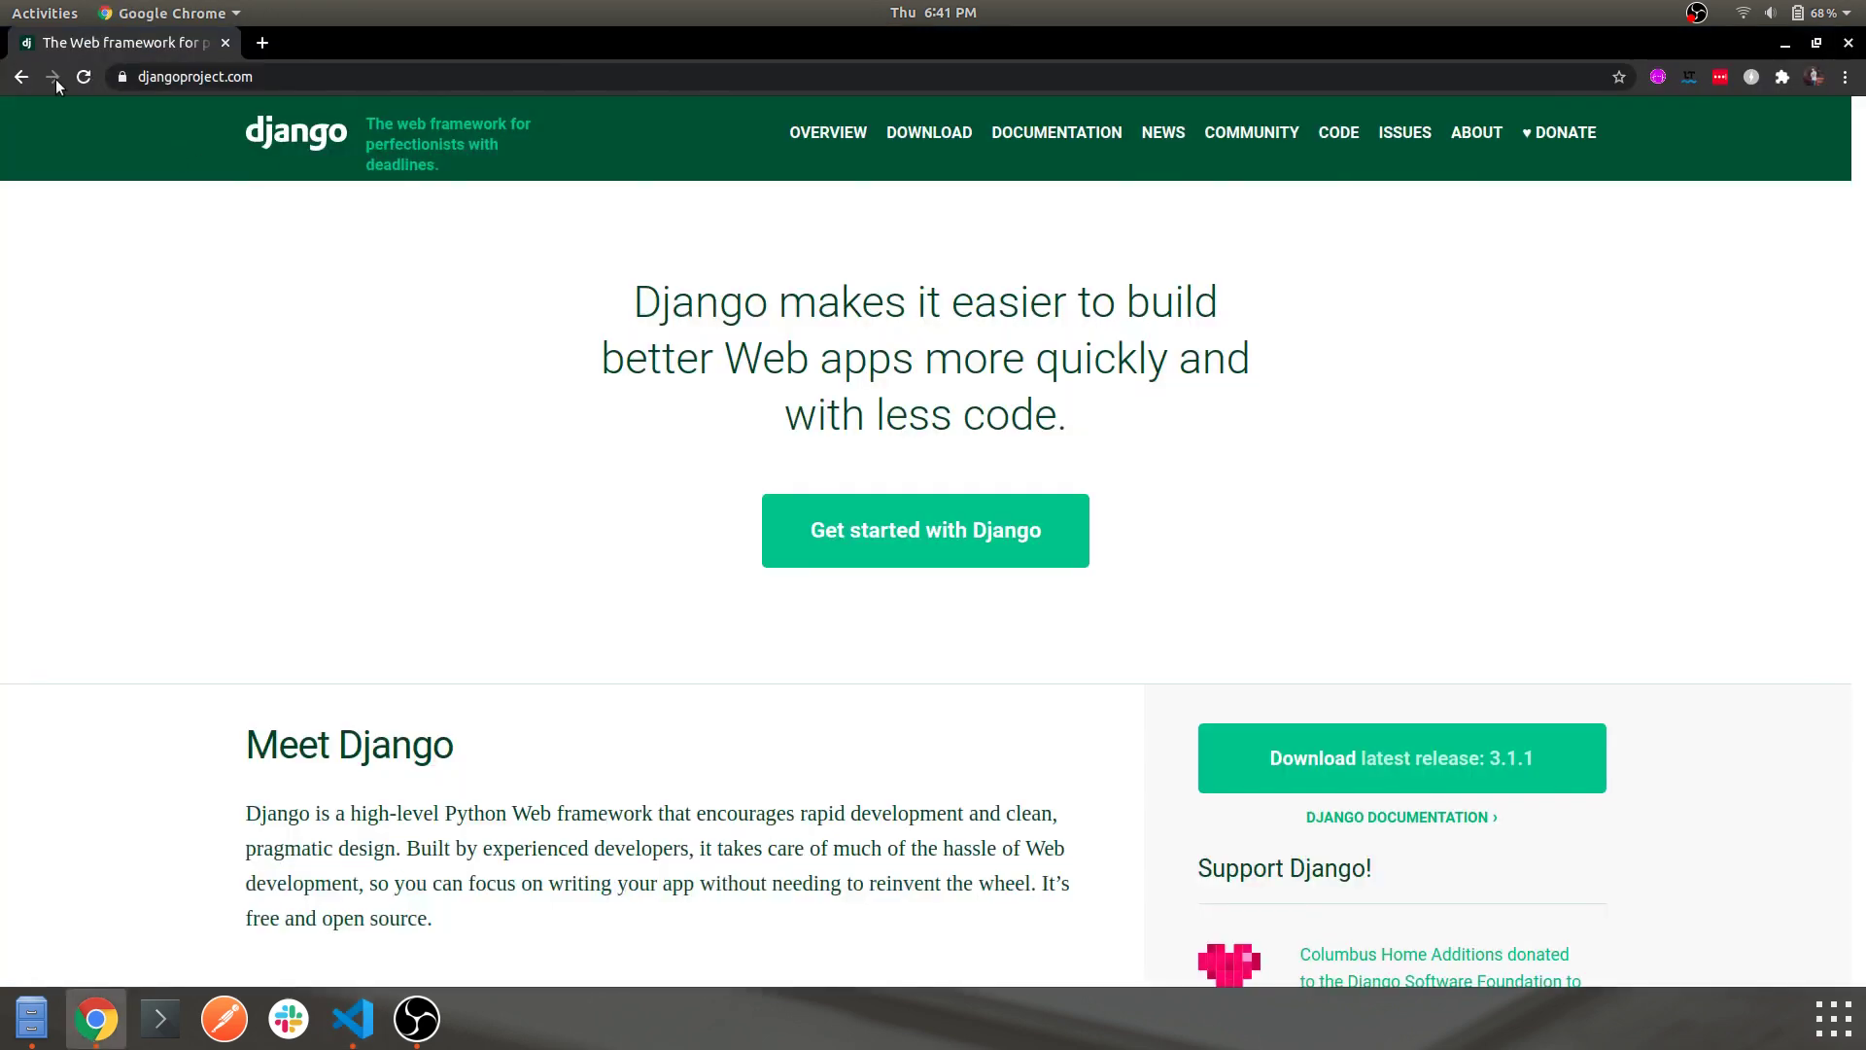
{"action": "left_click", "coordinate": [931, 136]}
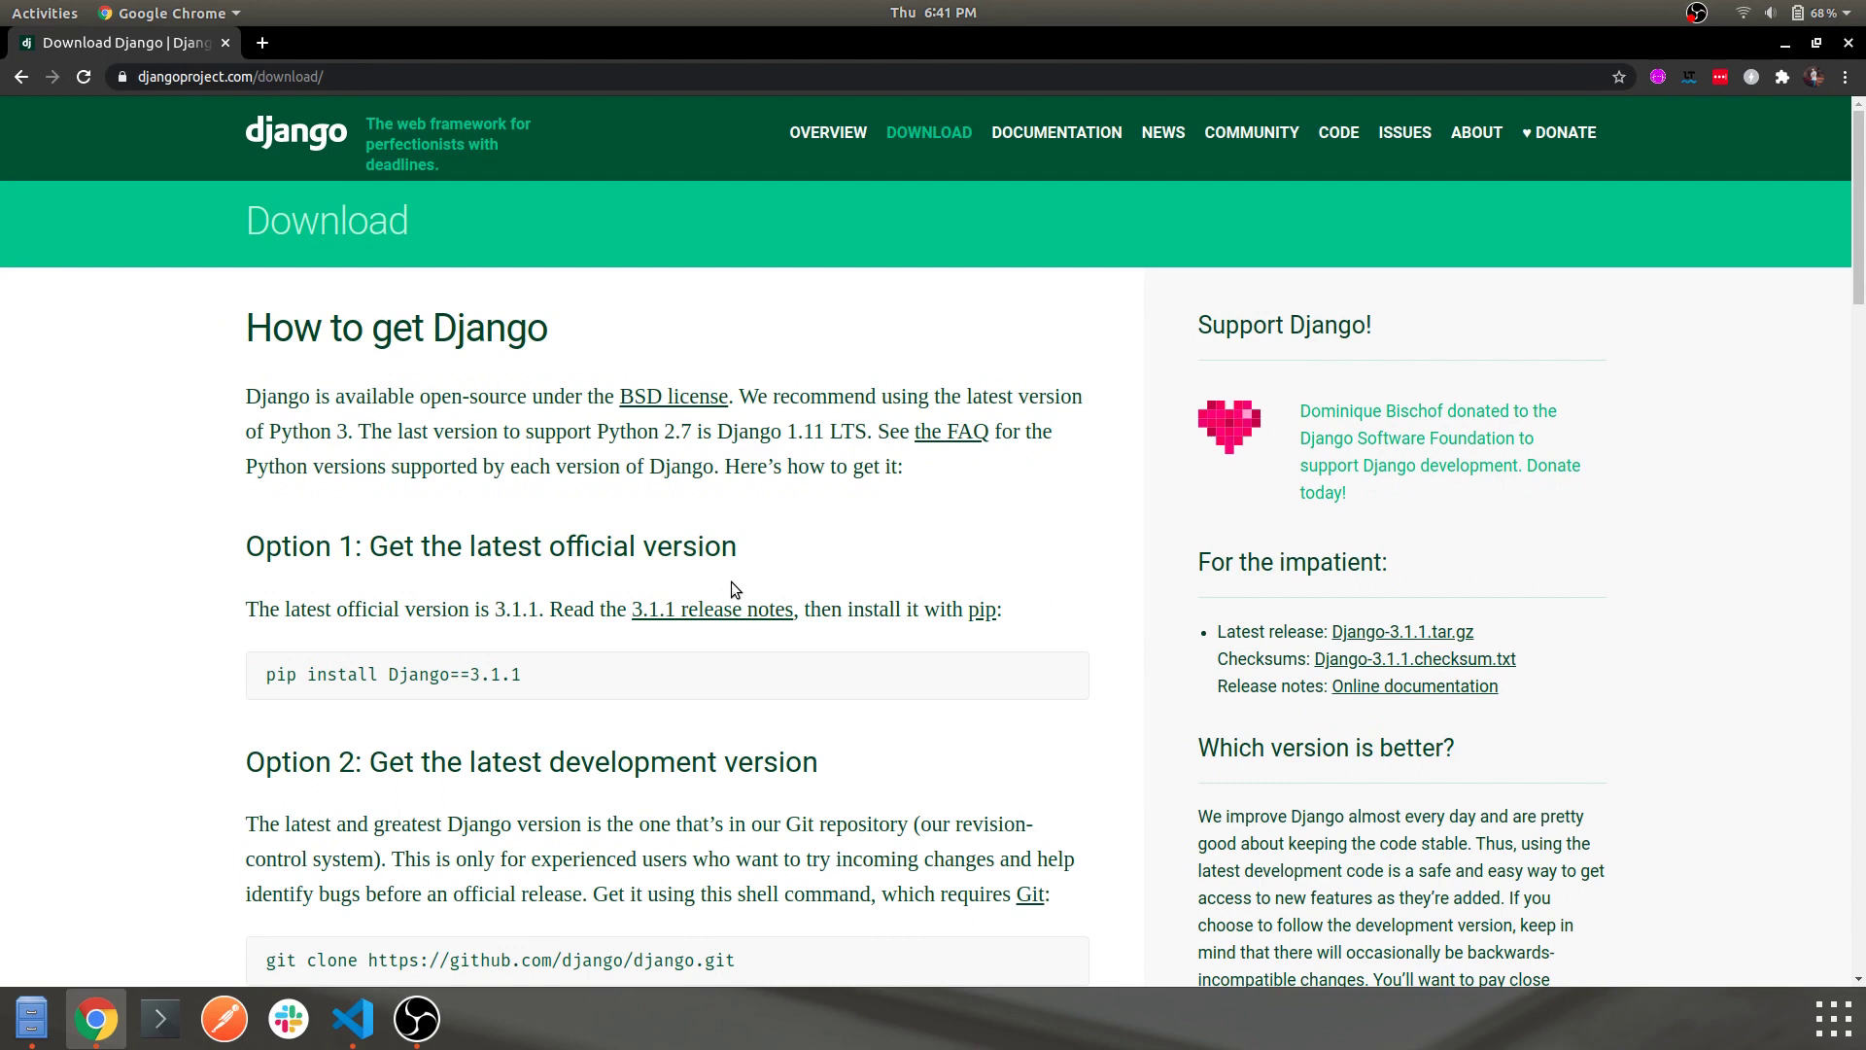
{"action": "triple_click", "coordinate": [352, 679]}
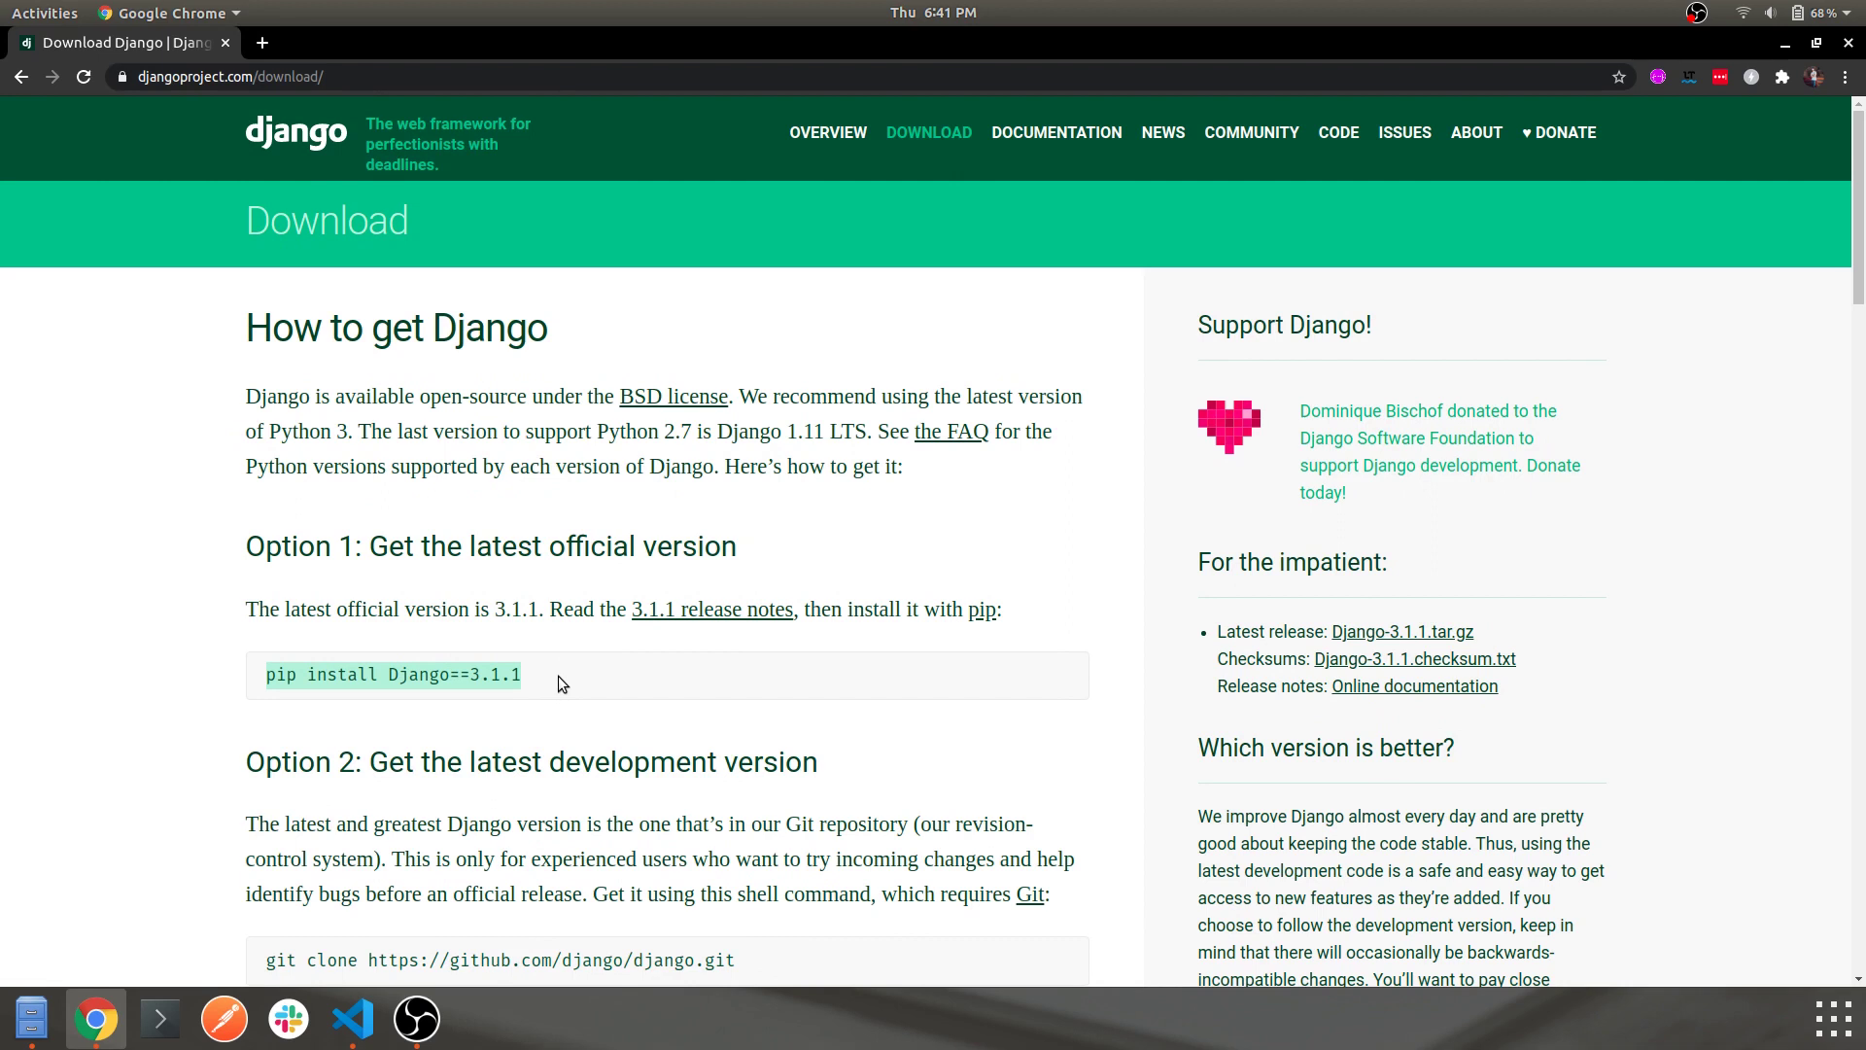
{"action": "scroll", "coordinate": [558, 674], "scroll_direction": "down", "scroll_amount": 3}
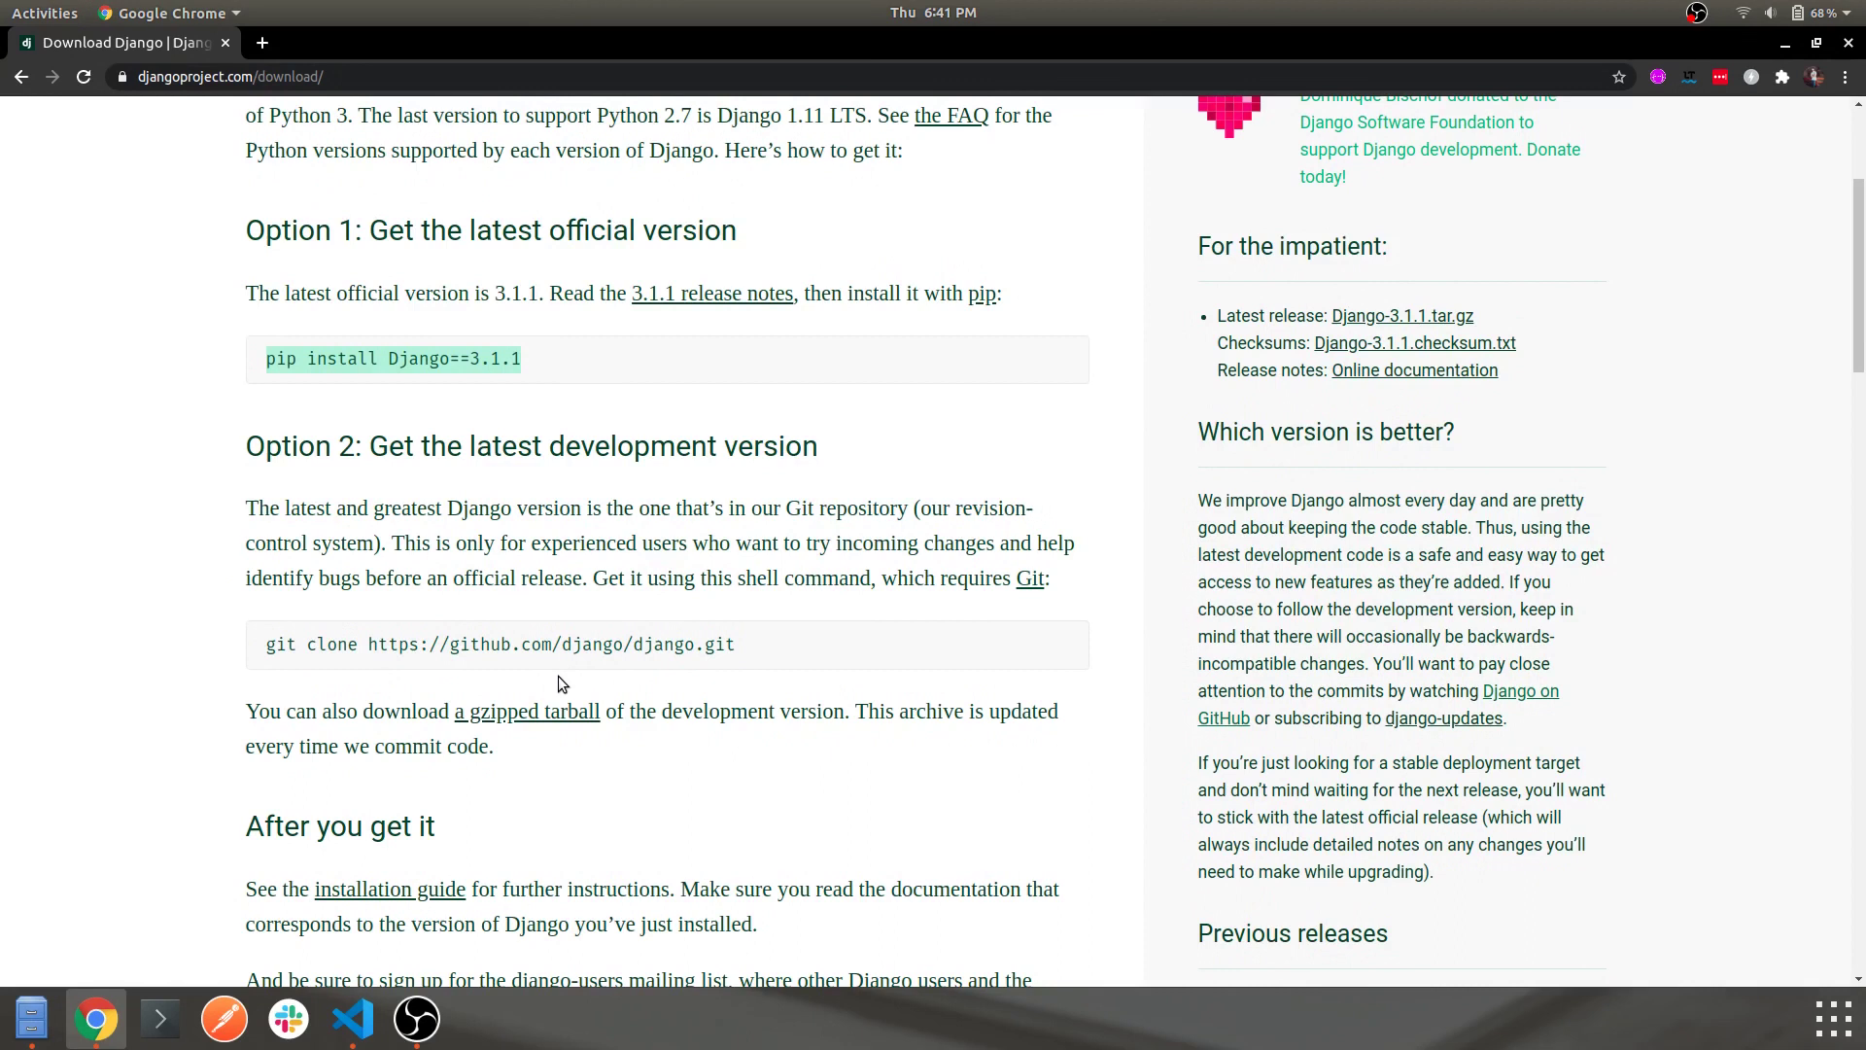
Install Django from a terminal window with the command pip3 install Django, and clear the terminal output.
{"action": "left_click", "coordinate": [177, 1030]}
{"action": "left_click_drag", "start_coordinate": [651, 125], "coordinate": [1417, 461]}
{"action": "type", "text": "pip3"}
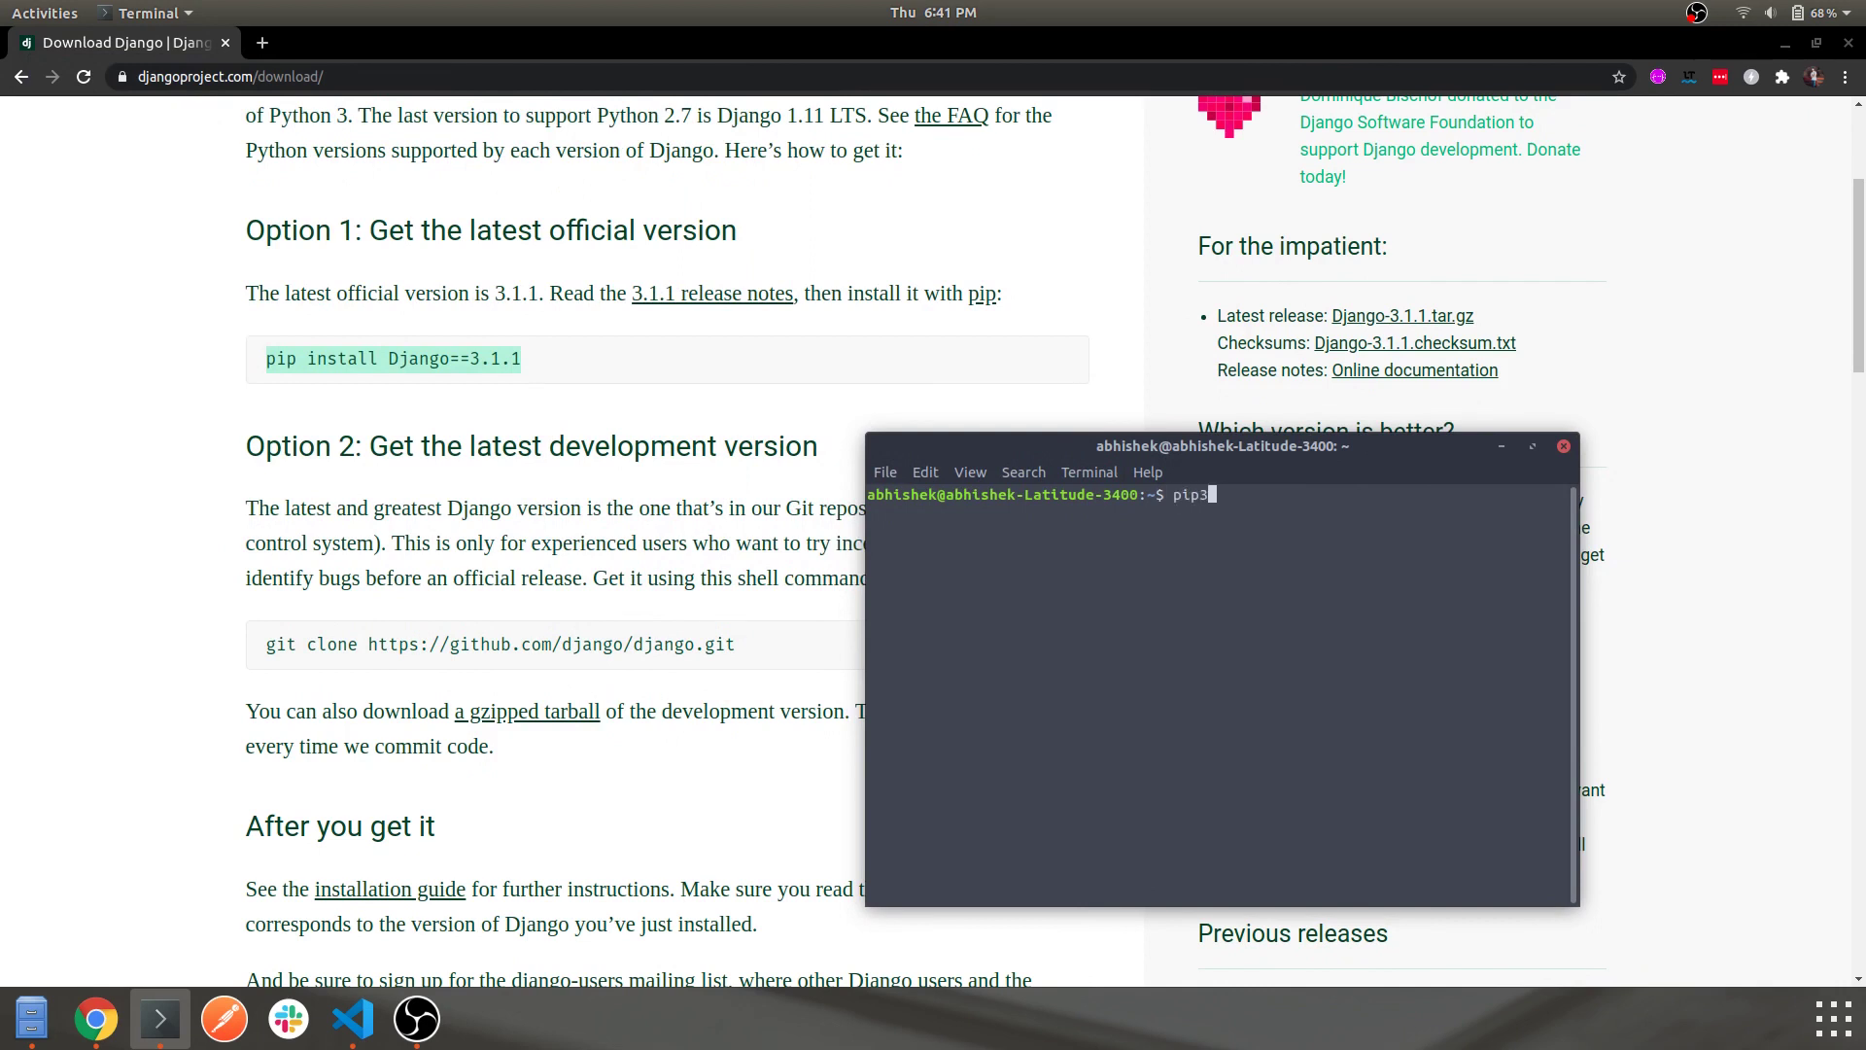
{"action": "type", "text": " install"}
{"action": "key", "text": "Left"}
{"action": "key", "text": "Left"}
{"action": "key", "text": "Left"}
{"action": "key", "text": "Left"}
{"action": "key", "text": "Left"}
{"action": "key", "text": "Left"}
{"action": "key", "text": "Left"}
{"action": "key", "text": "Left"}
{"action": "key", "text": "Right"}
{"action": "key", "text": "Right"}
{"action": "key", "text": "Right"}
{"action": "key", "text": "Right"}
{"action": "key", "text": "Right"}
{"action": "key", "text": "Right"}
{"action": "key", "text": "Right"}
{"action": "key", "text": "Right"}
{"action": "type", "text": "Djan"}
{"action": "type", "text": "fo"}
{"action": "key", "text": "BackSpace"}
{"action": "key", "text": "BackSpace"}
{"action": "type", "text": "go"}
{"action": "key", "text": "Return"}
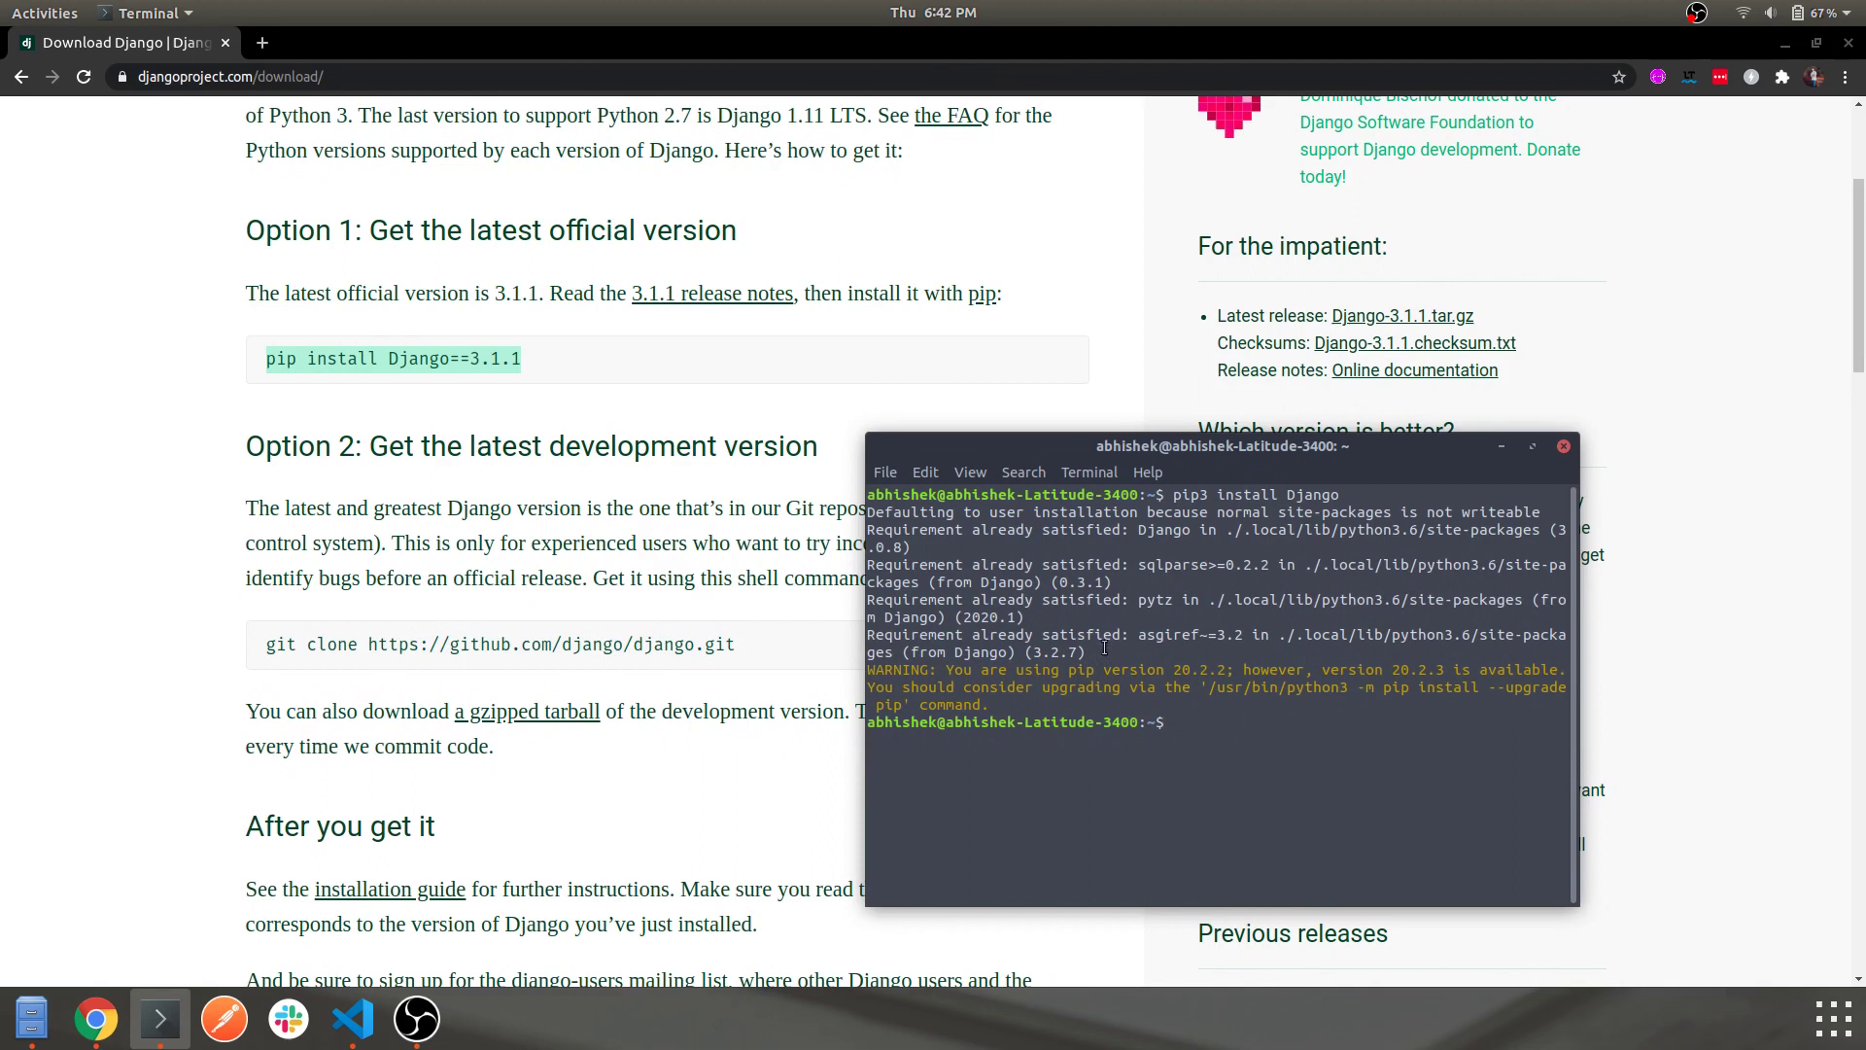
{"action": "type", "text": "clear"}
{"action": "key", "text": "Return"}
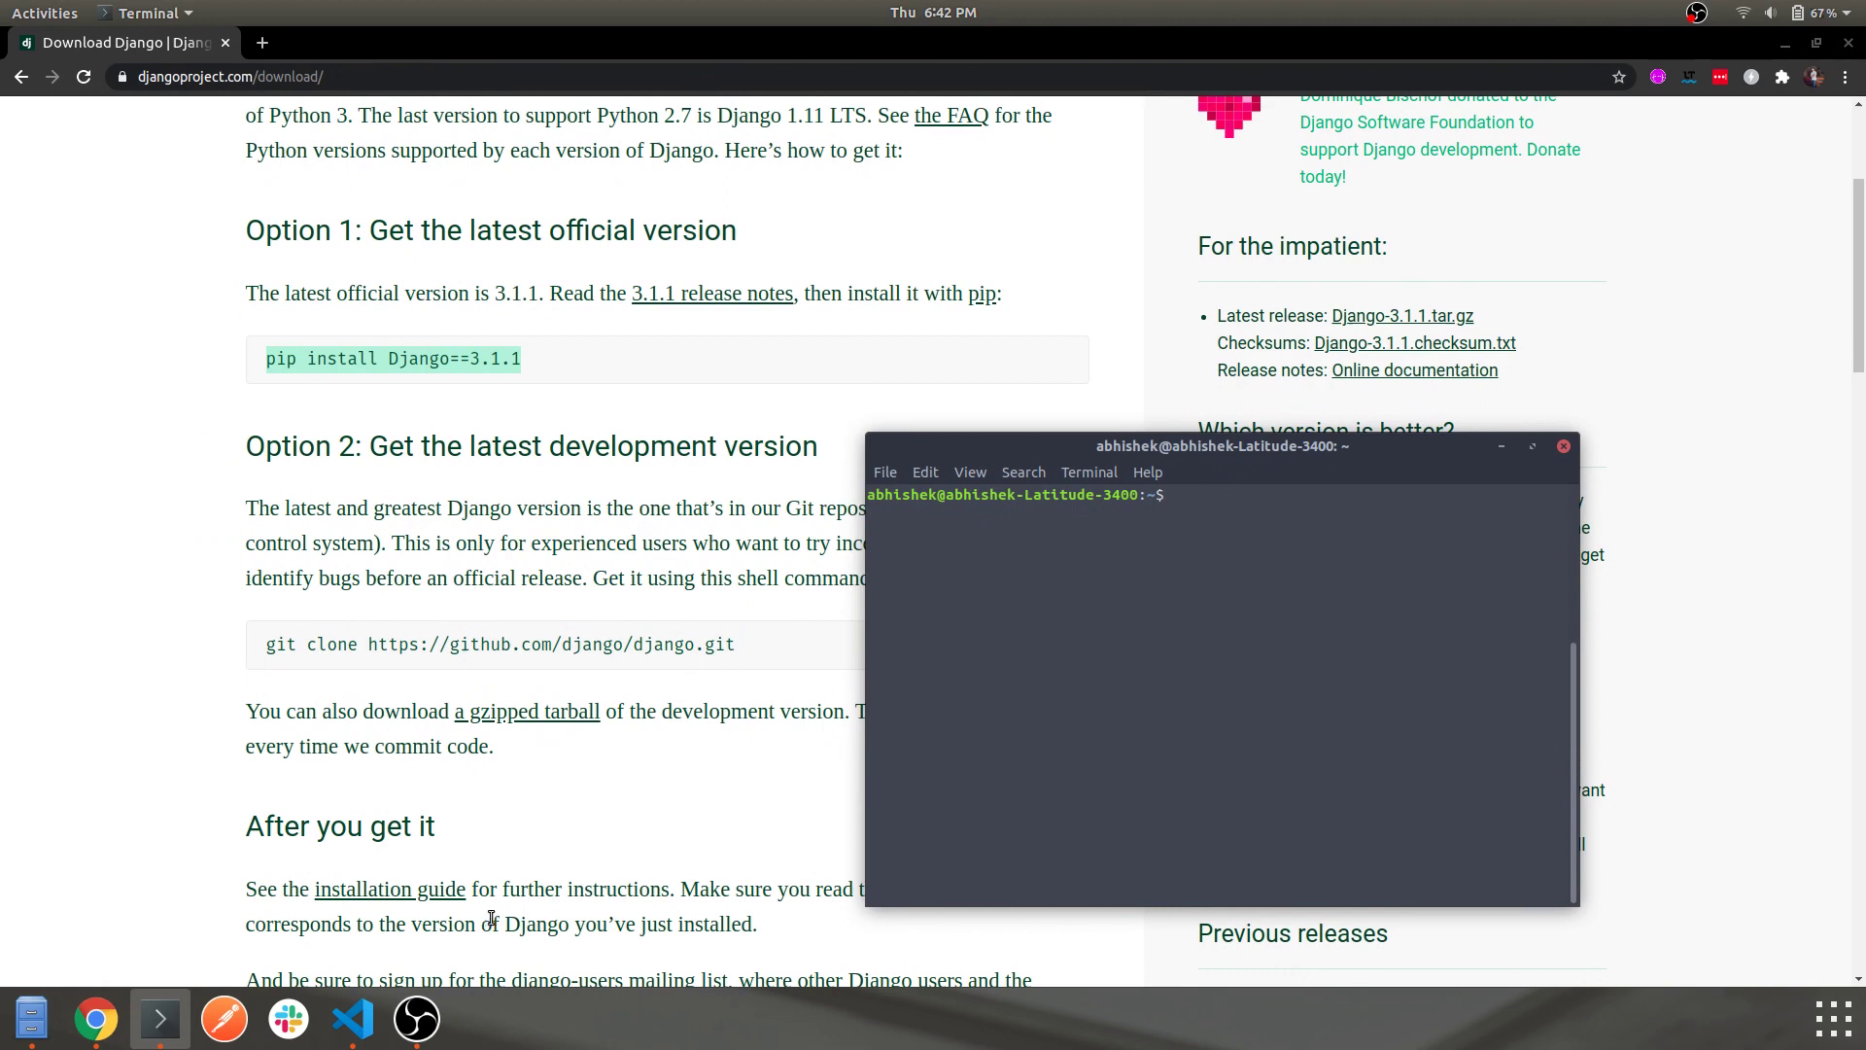
Look through the Django download page, including its supported versions and release roadmap.
{"action": "scroll", "coordinate": [491, 917], "scroll_direction": "down", "scroll_amount": 10}
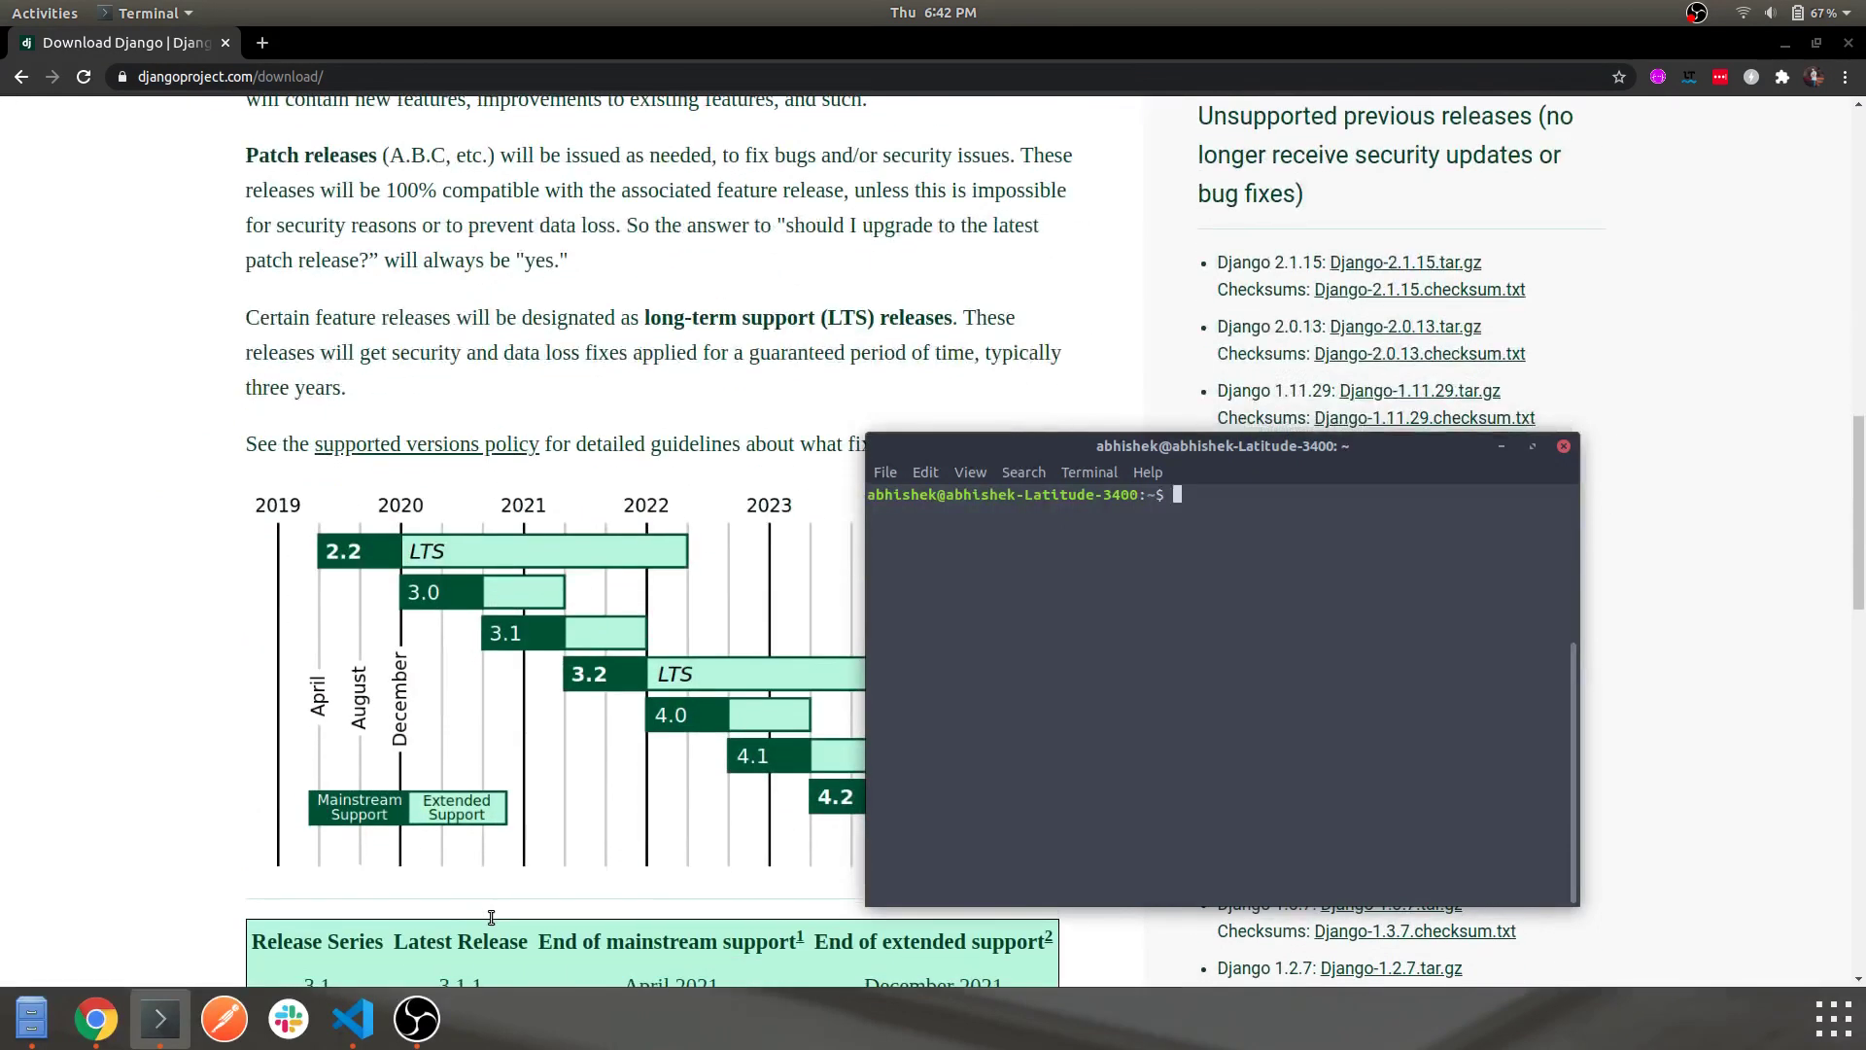
{"action": "scroll", "coordinate": [491, 917], "scroll_direction": "down", "scroll_amount": 12}
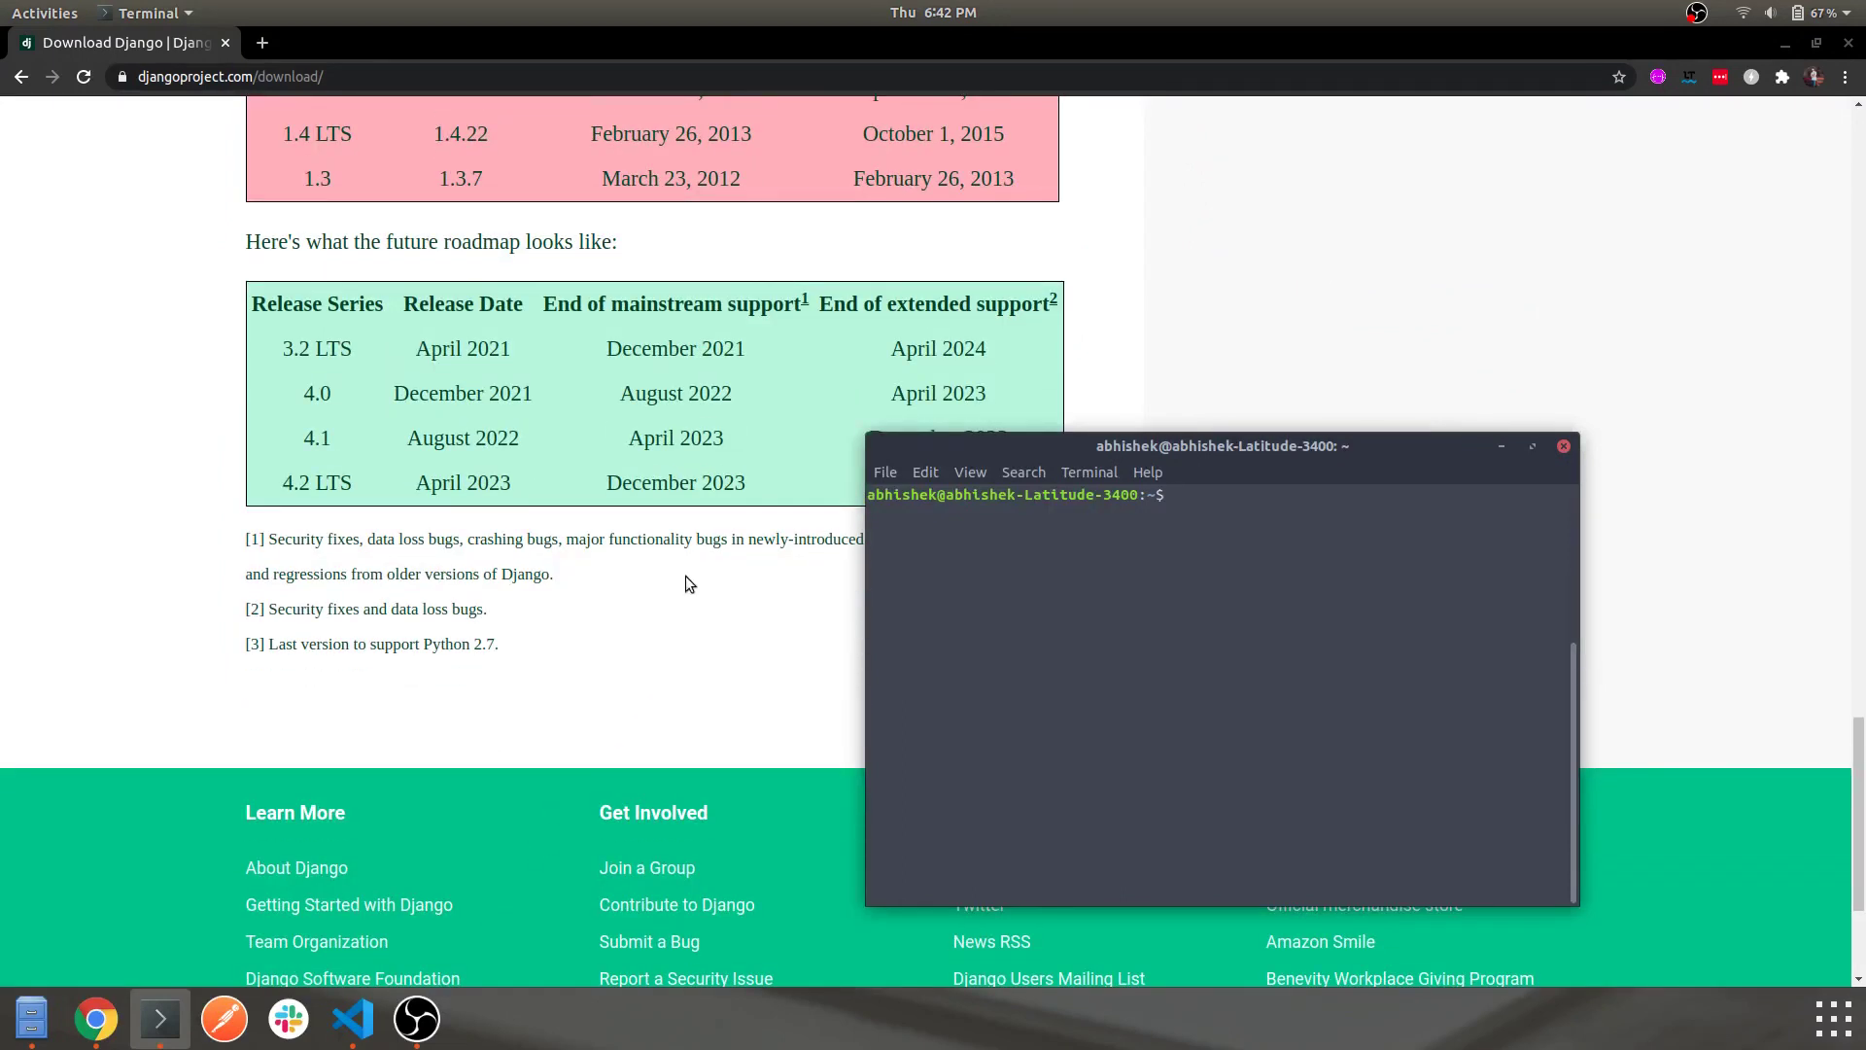
{"action": "scroll", "coordinate": [686, 583], "scroll_direction": "up", "scroll_amount": 20}
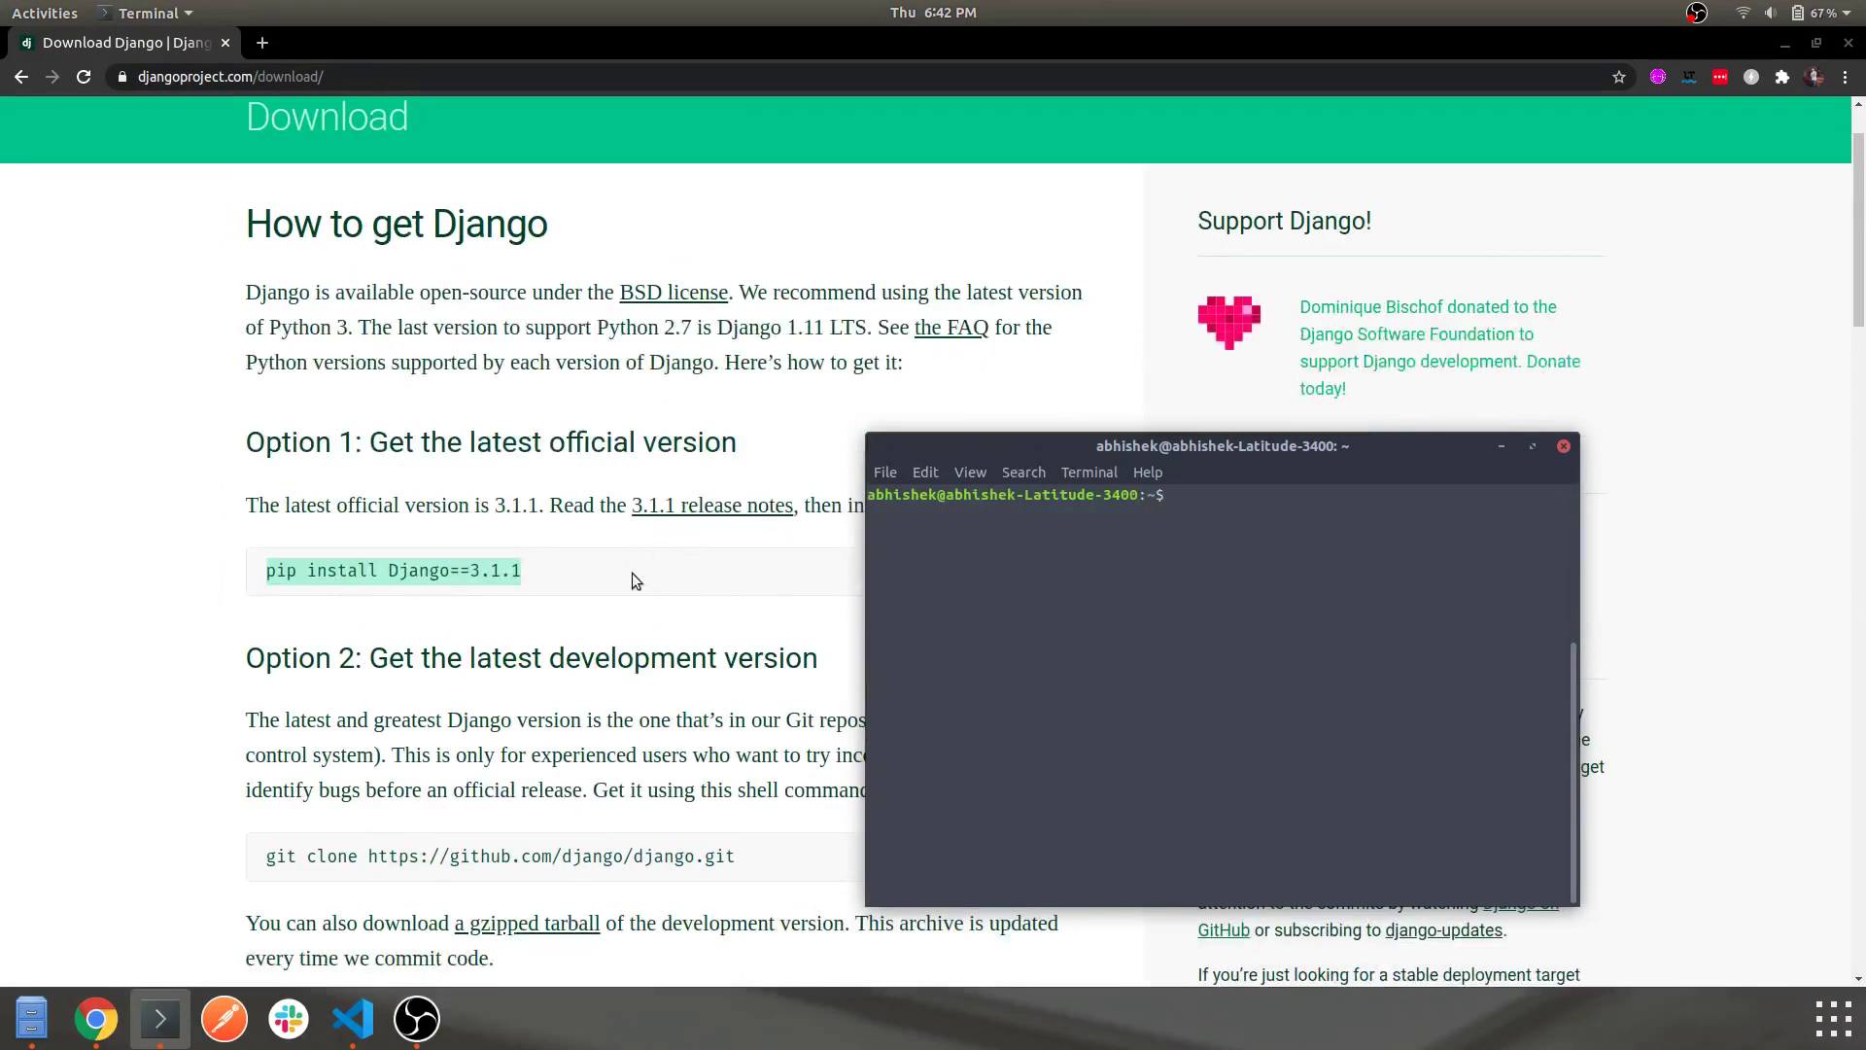
{"action": "left_click", "coordinate": [595, 622]}
{"action": "scroll", "coordinate": [594, 622], "scroll_direction": "down", "scroll_amount": 5}
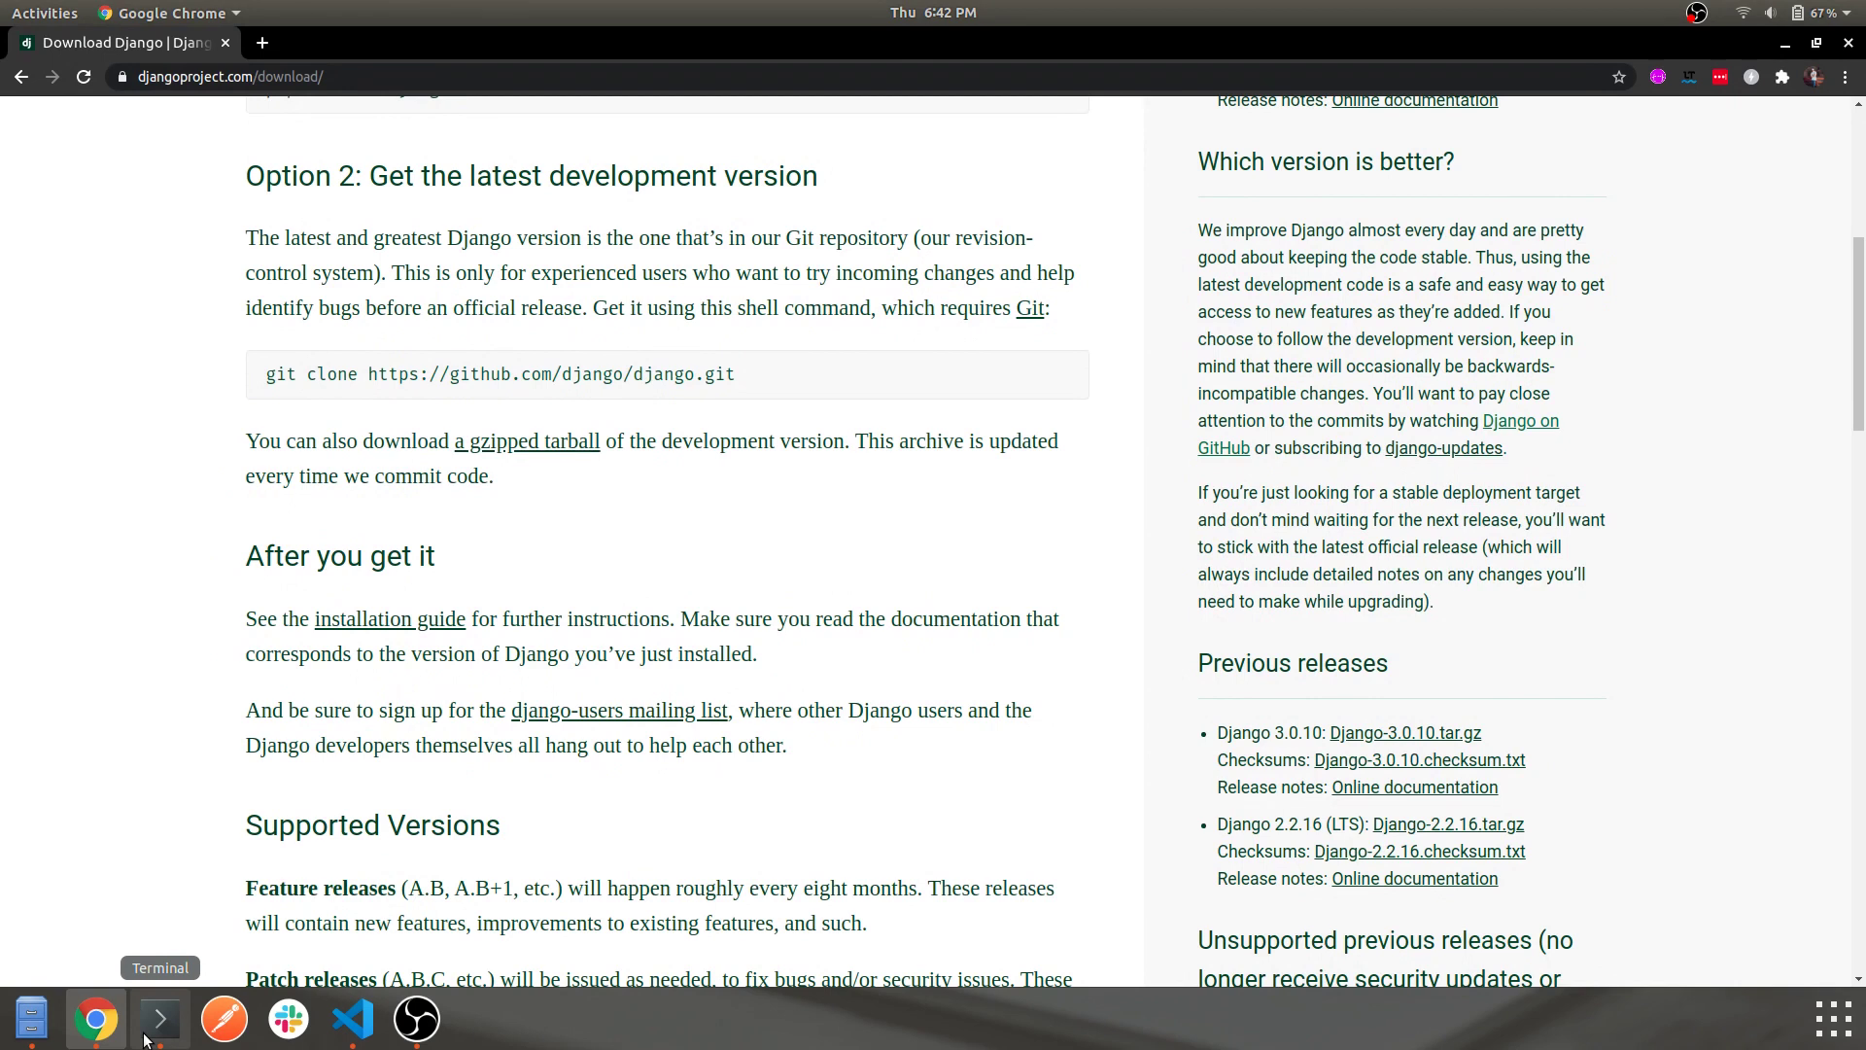
Switch to Visual Studio Code and close the Python extension page.
{"action": "left_click", "coordinate": [342, 1032]}
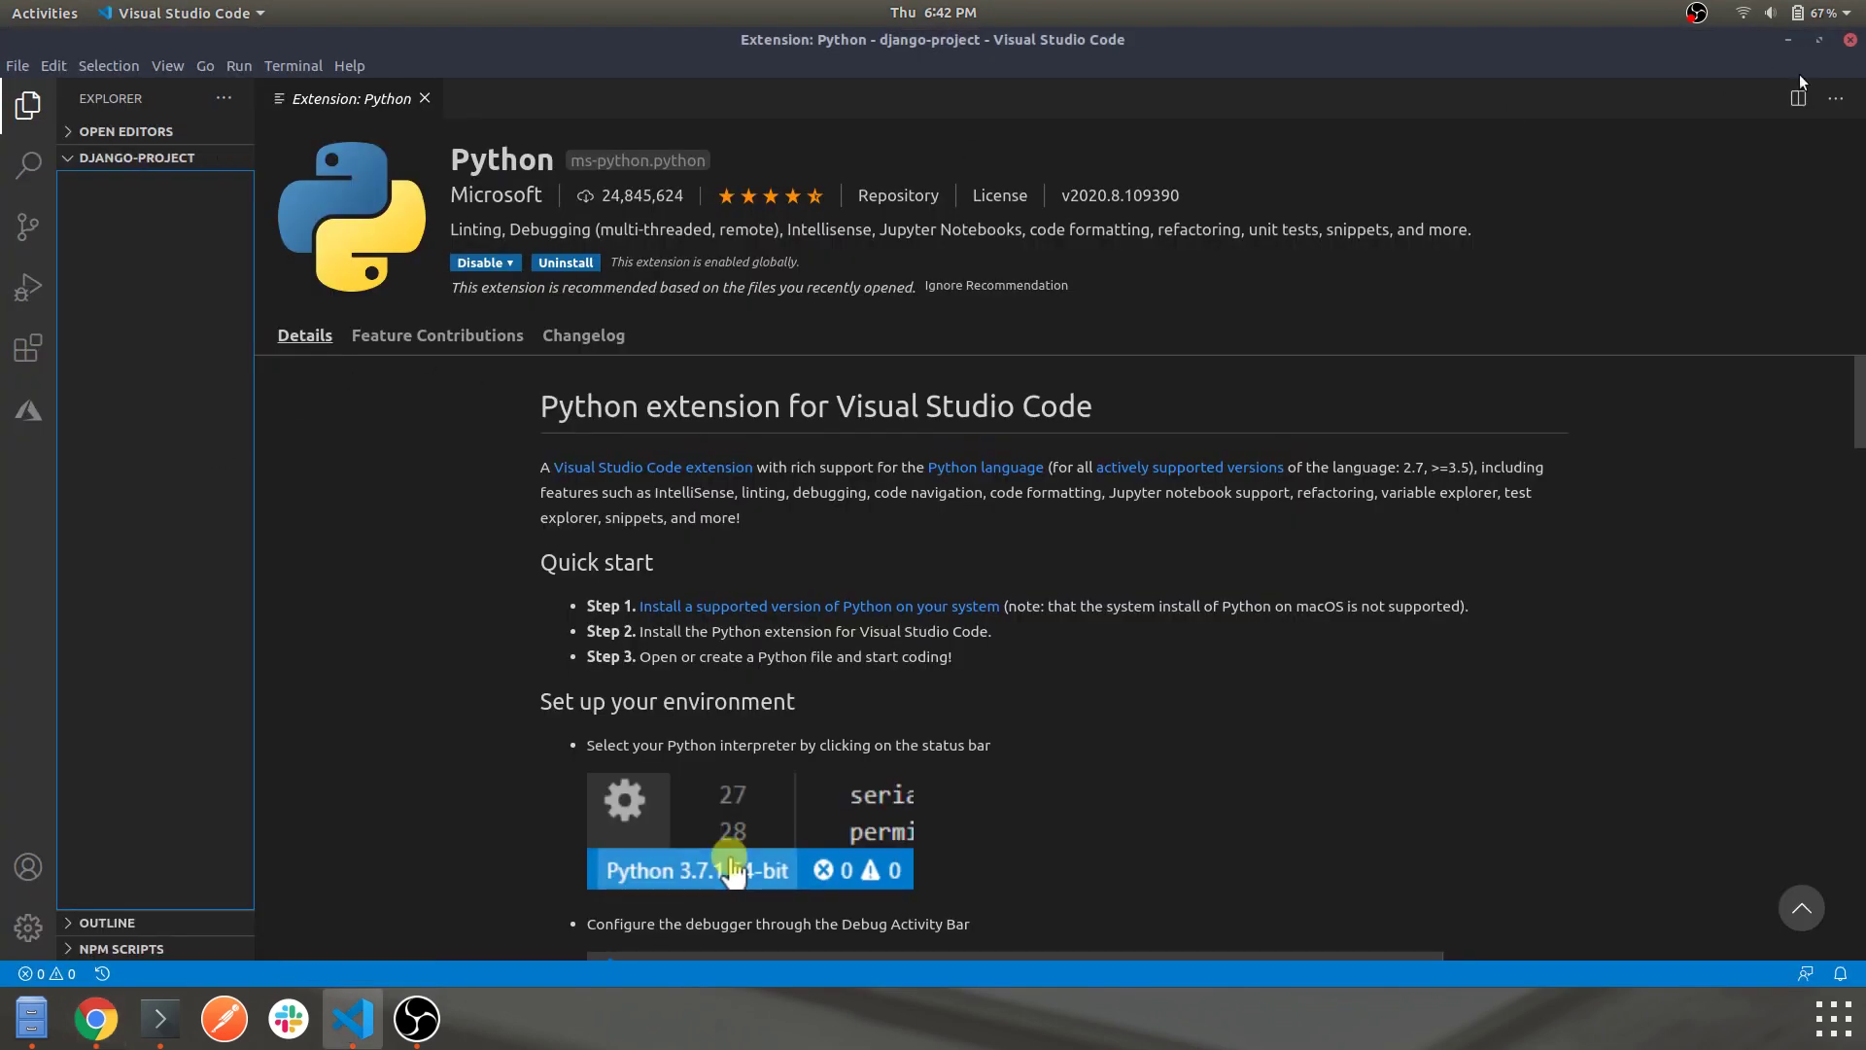
{"action": "left_click", "coordinate": [426, 98]}
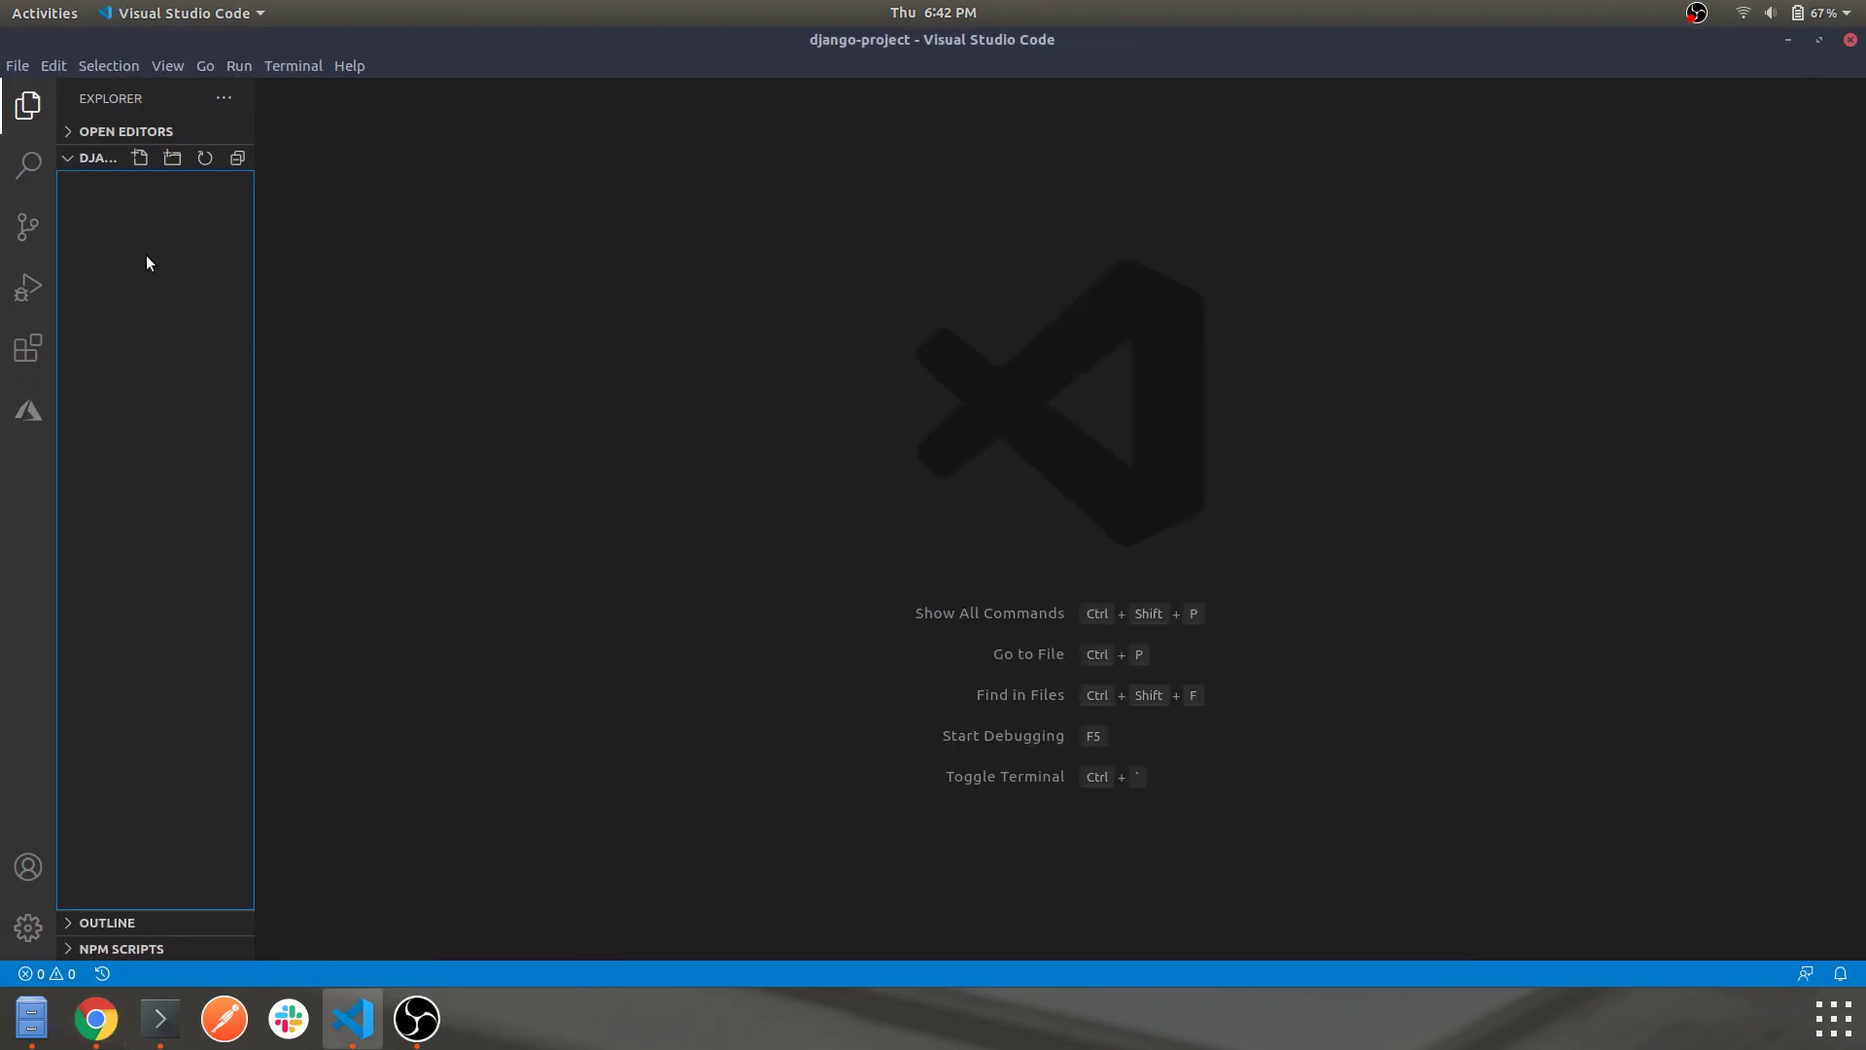
Open an integrated terminal in the django-project folder and reduce its height.
{"action": "right_click", "coordinate": [146, 262]}
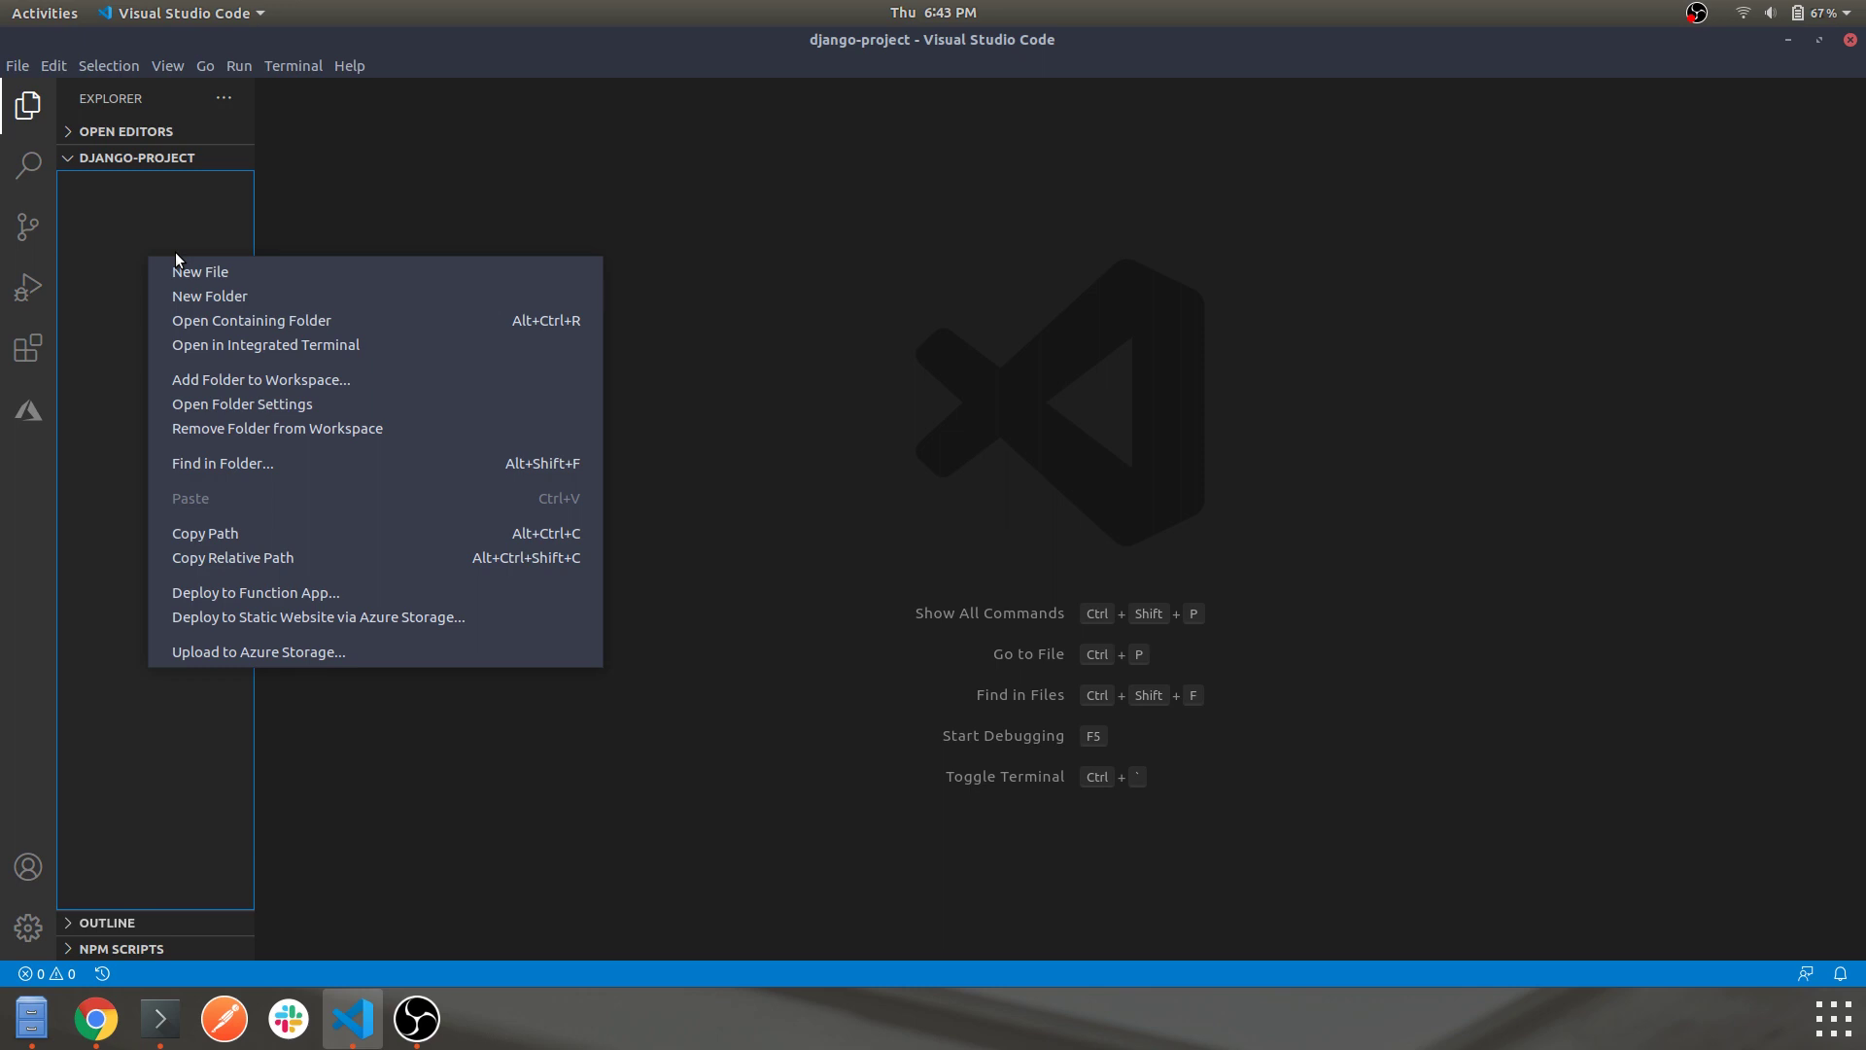
{"action": "left_click", "coordinate": [190, 243]}
{"action": "right_click", "coordinate": [190, 243]}
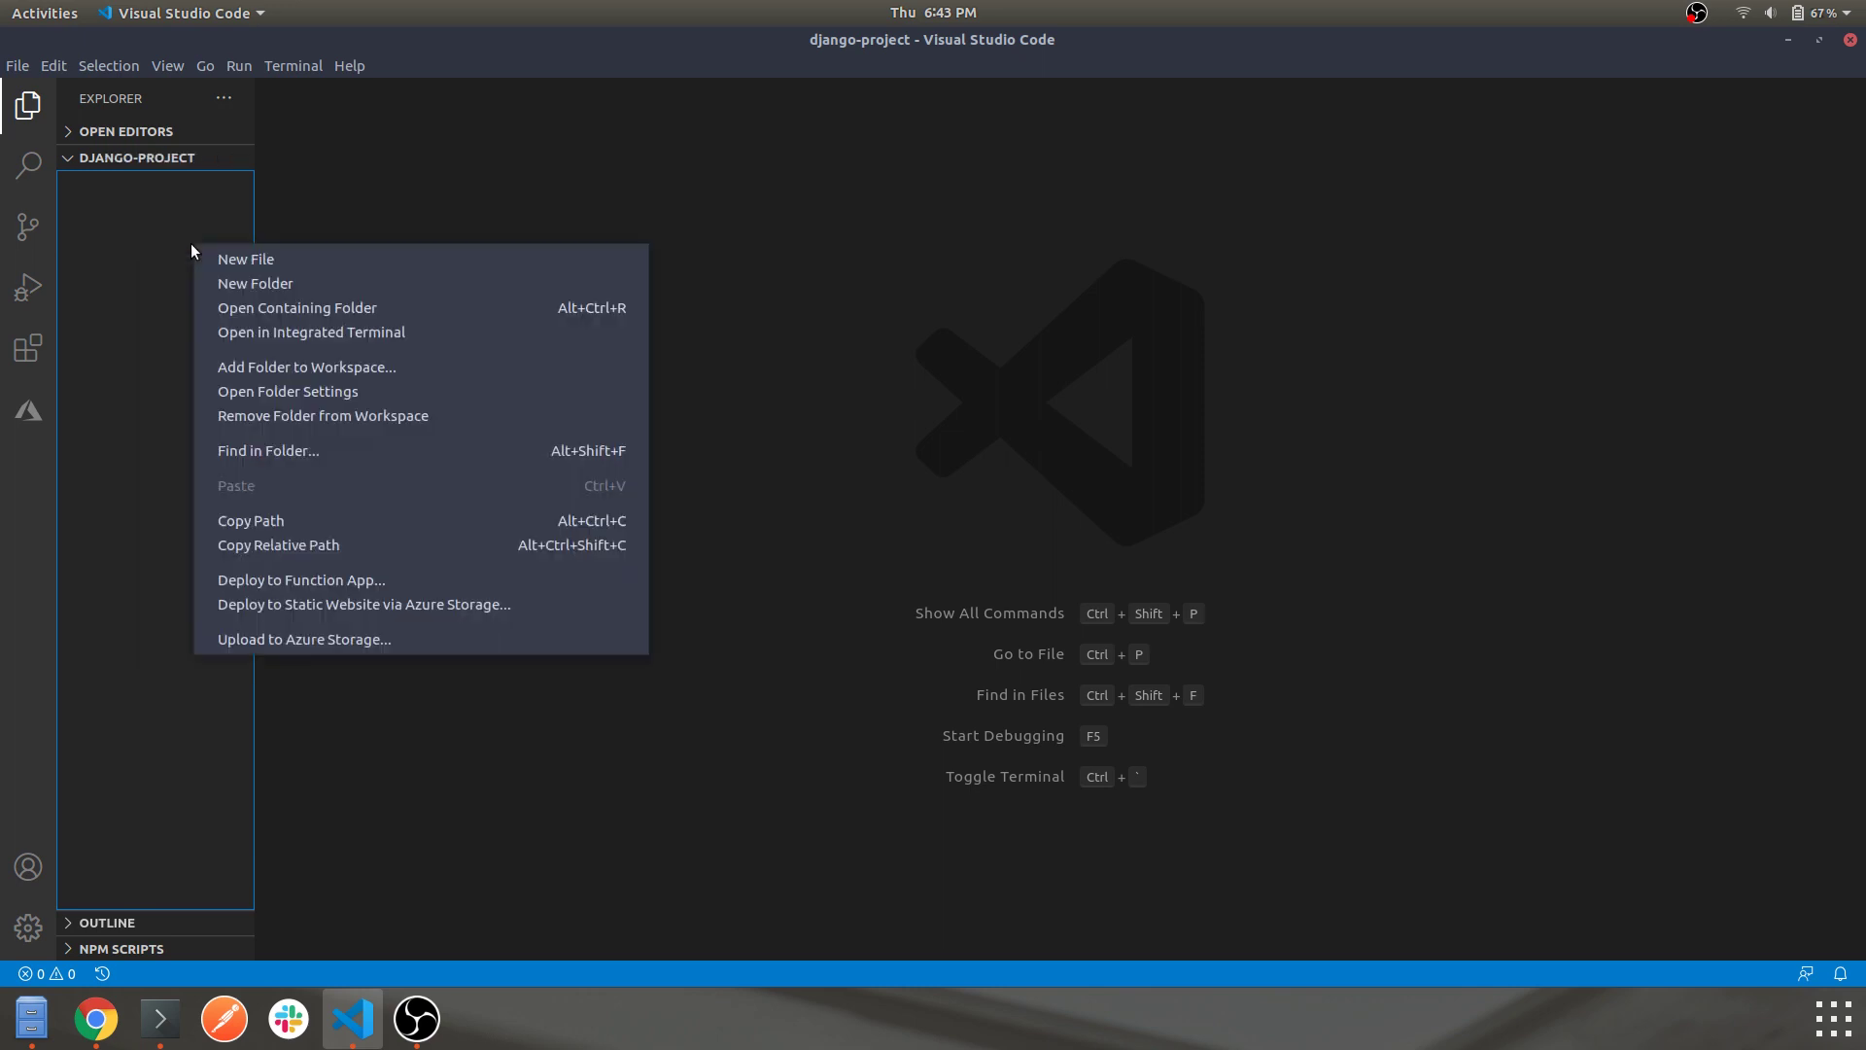
{"action": "left_click", "coordinate": [285, 331]}
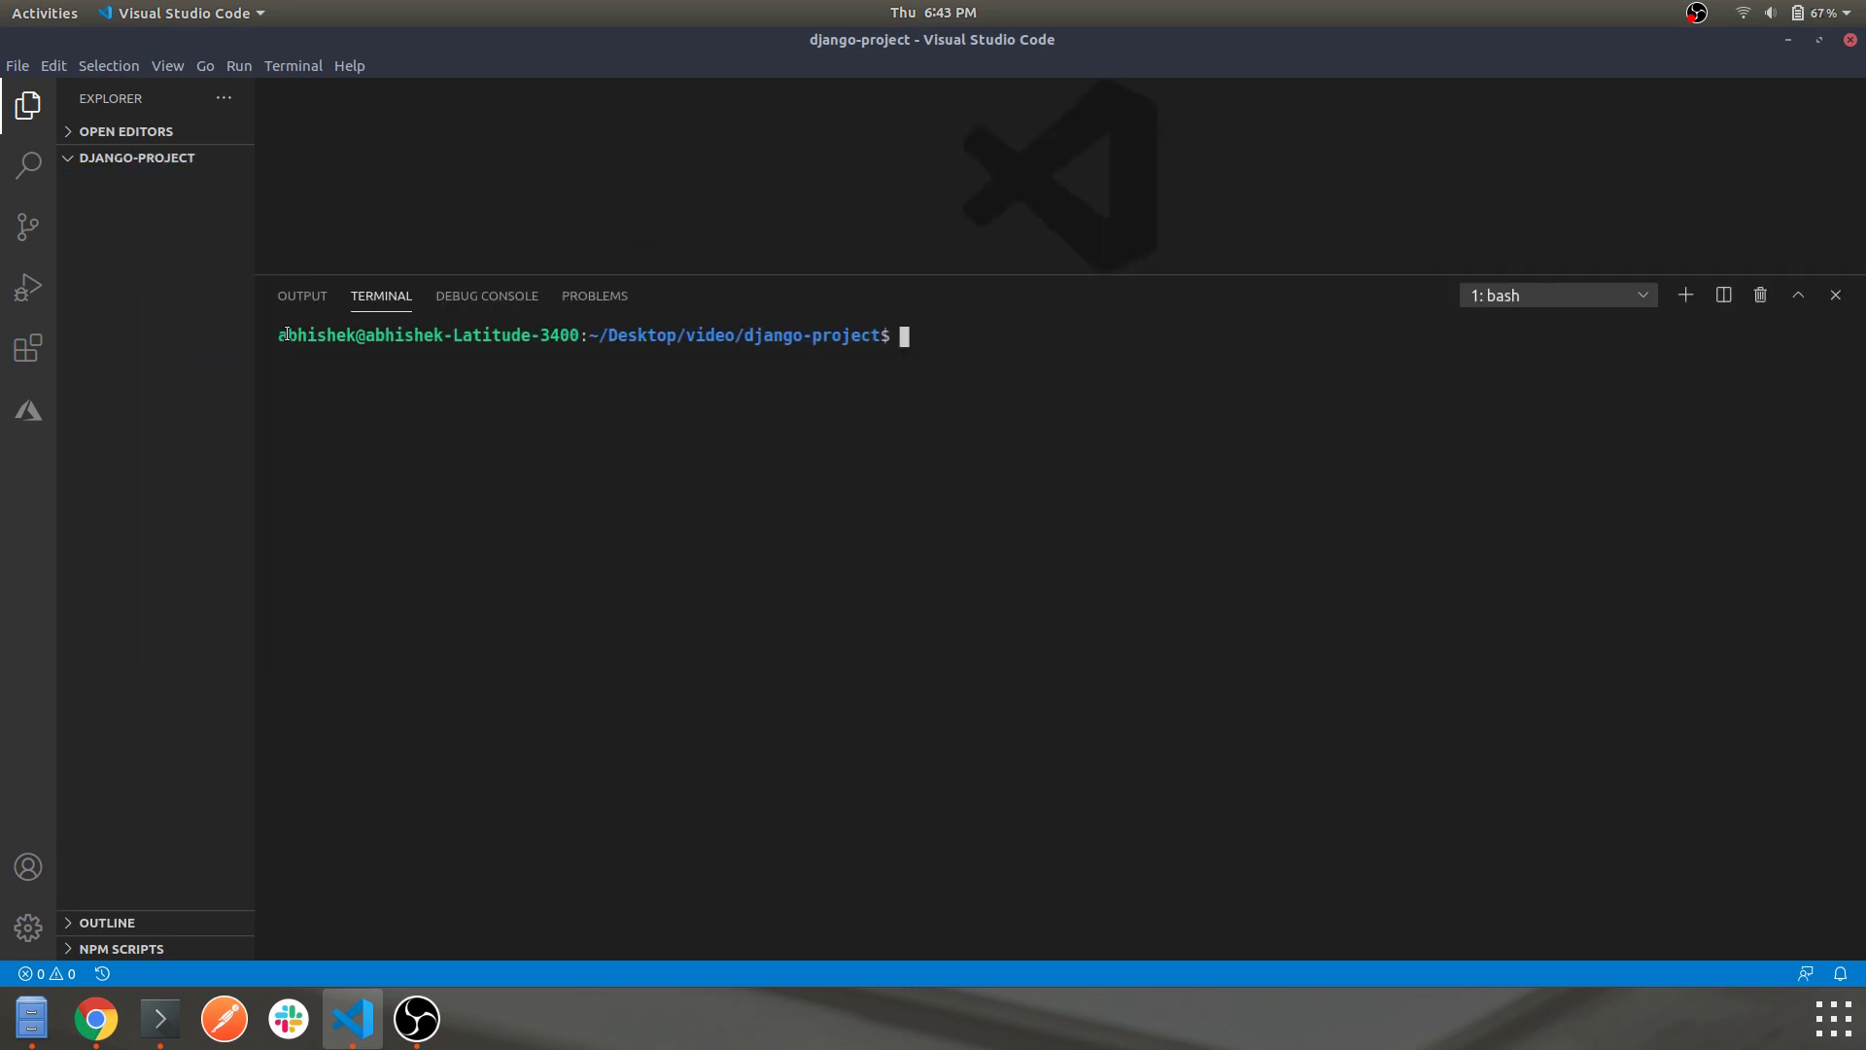
{"action": "left_click_drag", "start_coordinate": [853, 275], "coordinate": [886, 400]}
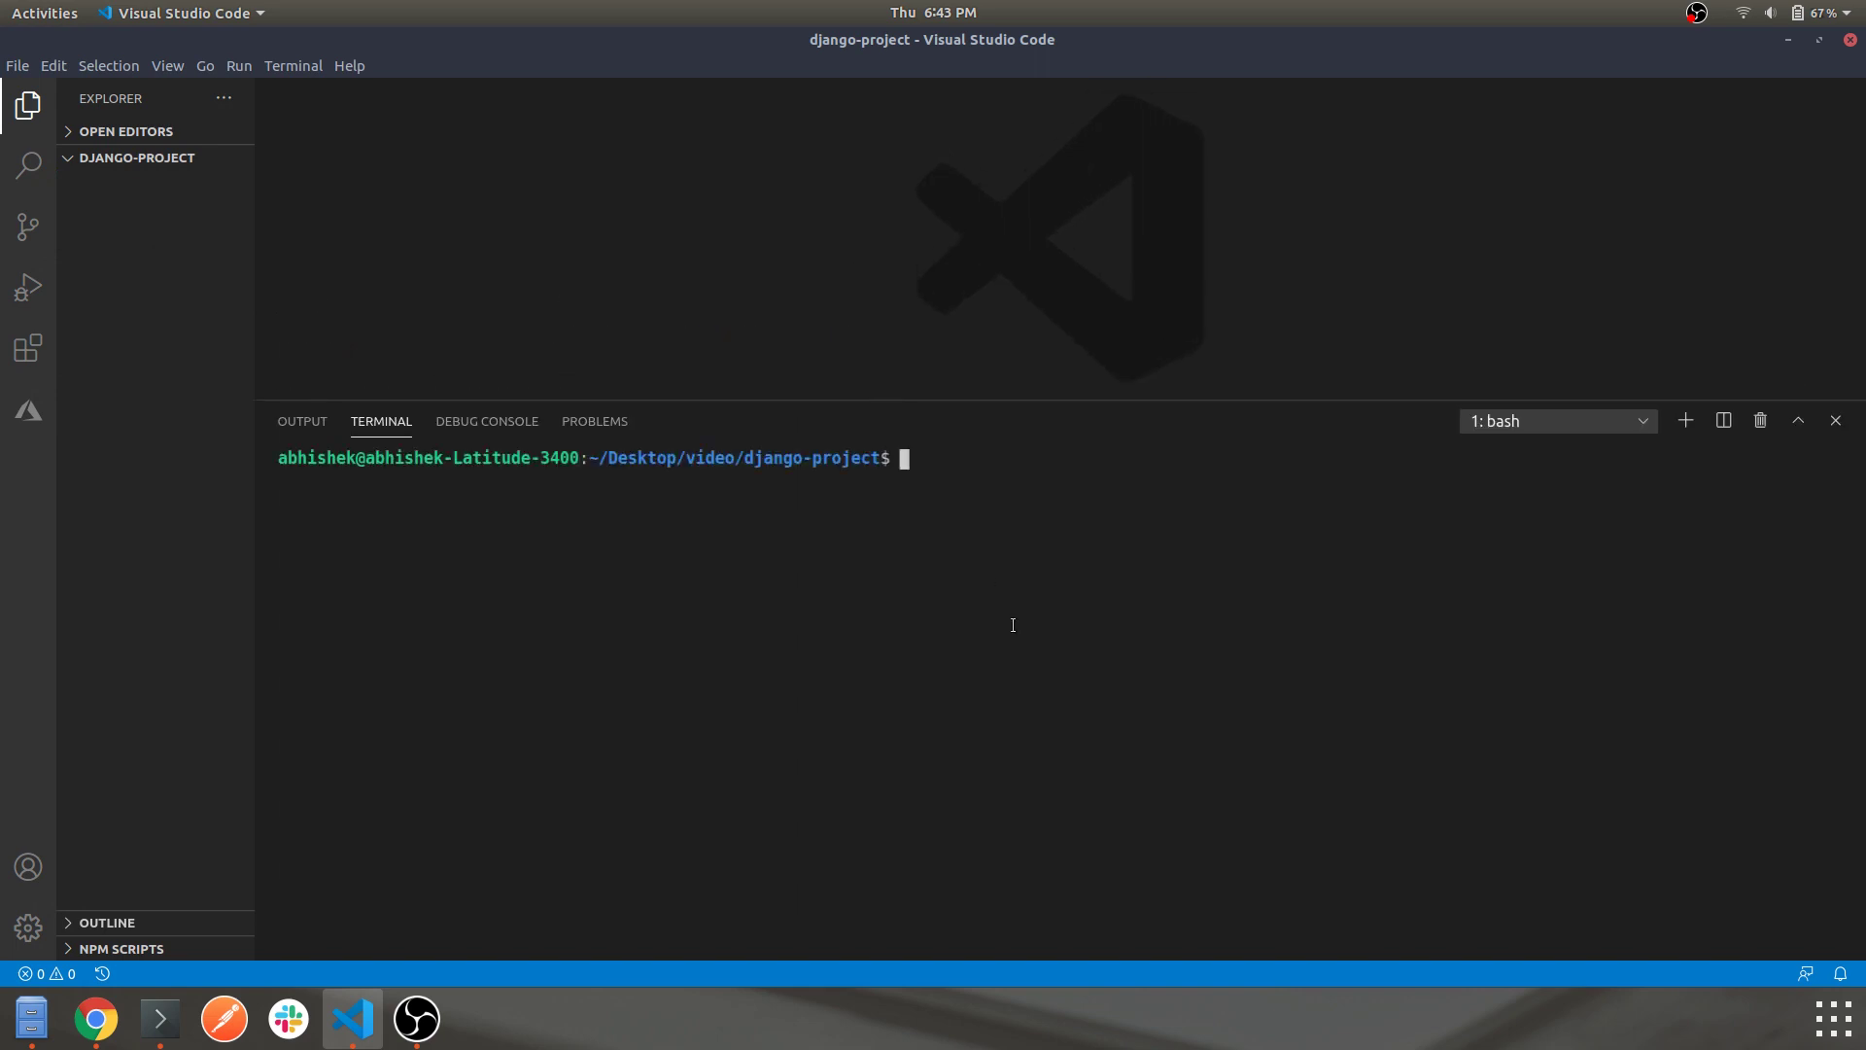
Try to create a Django project by running django-admin startproject my-backend.
{"action": "type", "text": "django-admon"}
{"action": "key", "text": "BackSpace"}
{"action": "key", "text": "BackSpace"}
{"action": "type", "text": "in strat"}
{"action": "key", "text": "BackSpace"}
{"action": "key", "text": "BackSpace"}
{"action": "key", "text": "BackSpace"}
{"action": "type", "text": "artpro"}
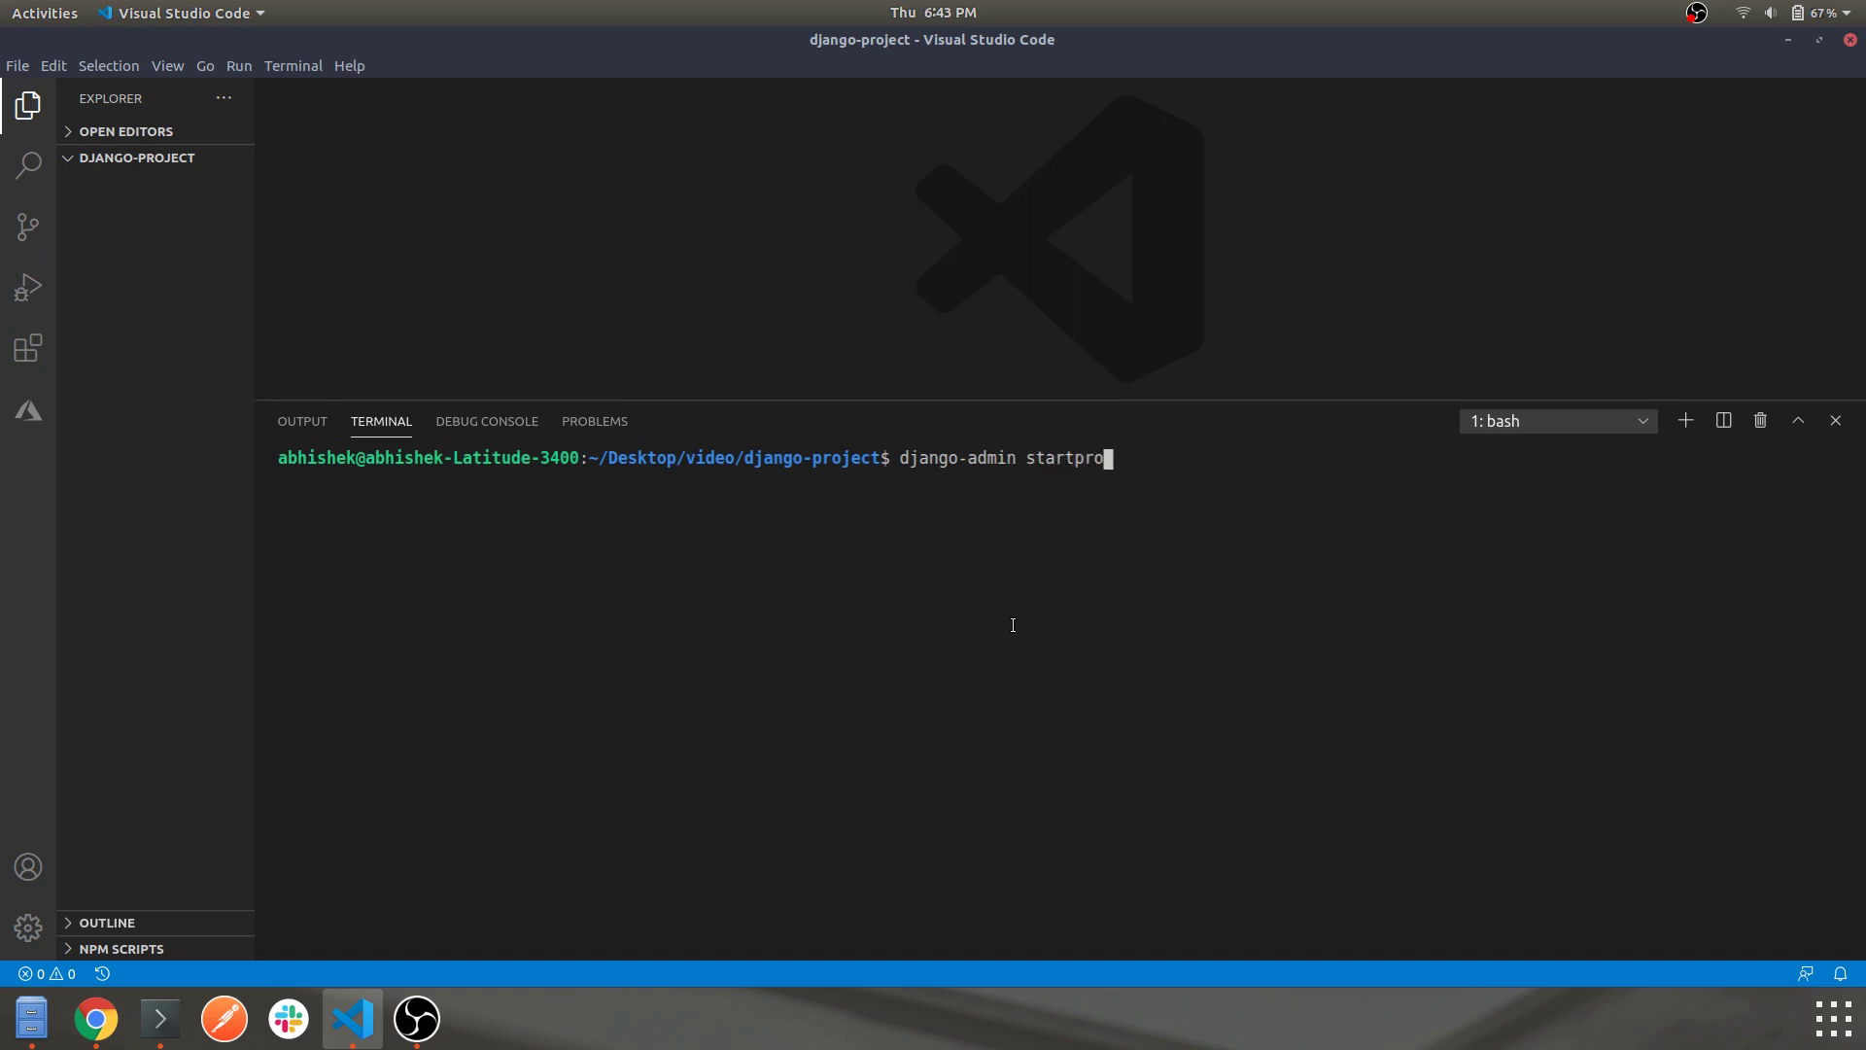
{"action": "type", "text": "ject my-ba"}
{"action": "type", "text": "ckend"}
{"action": "key", "text": "Return"}
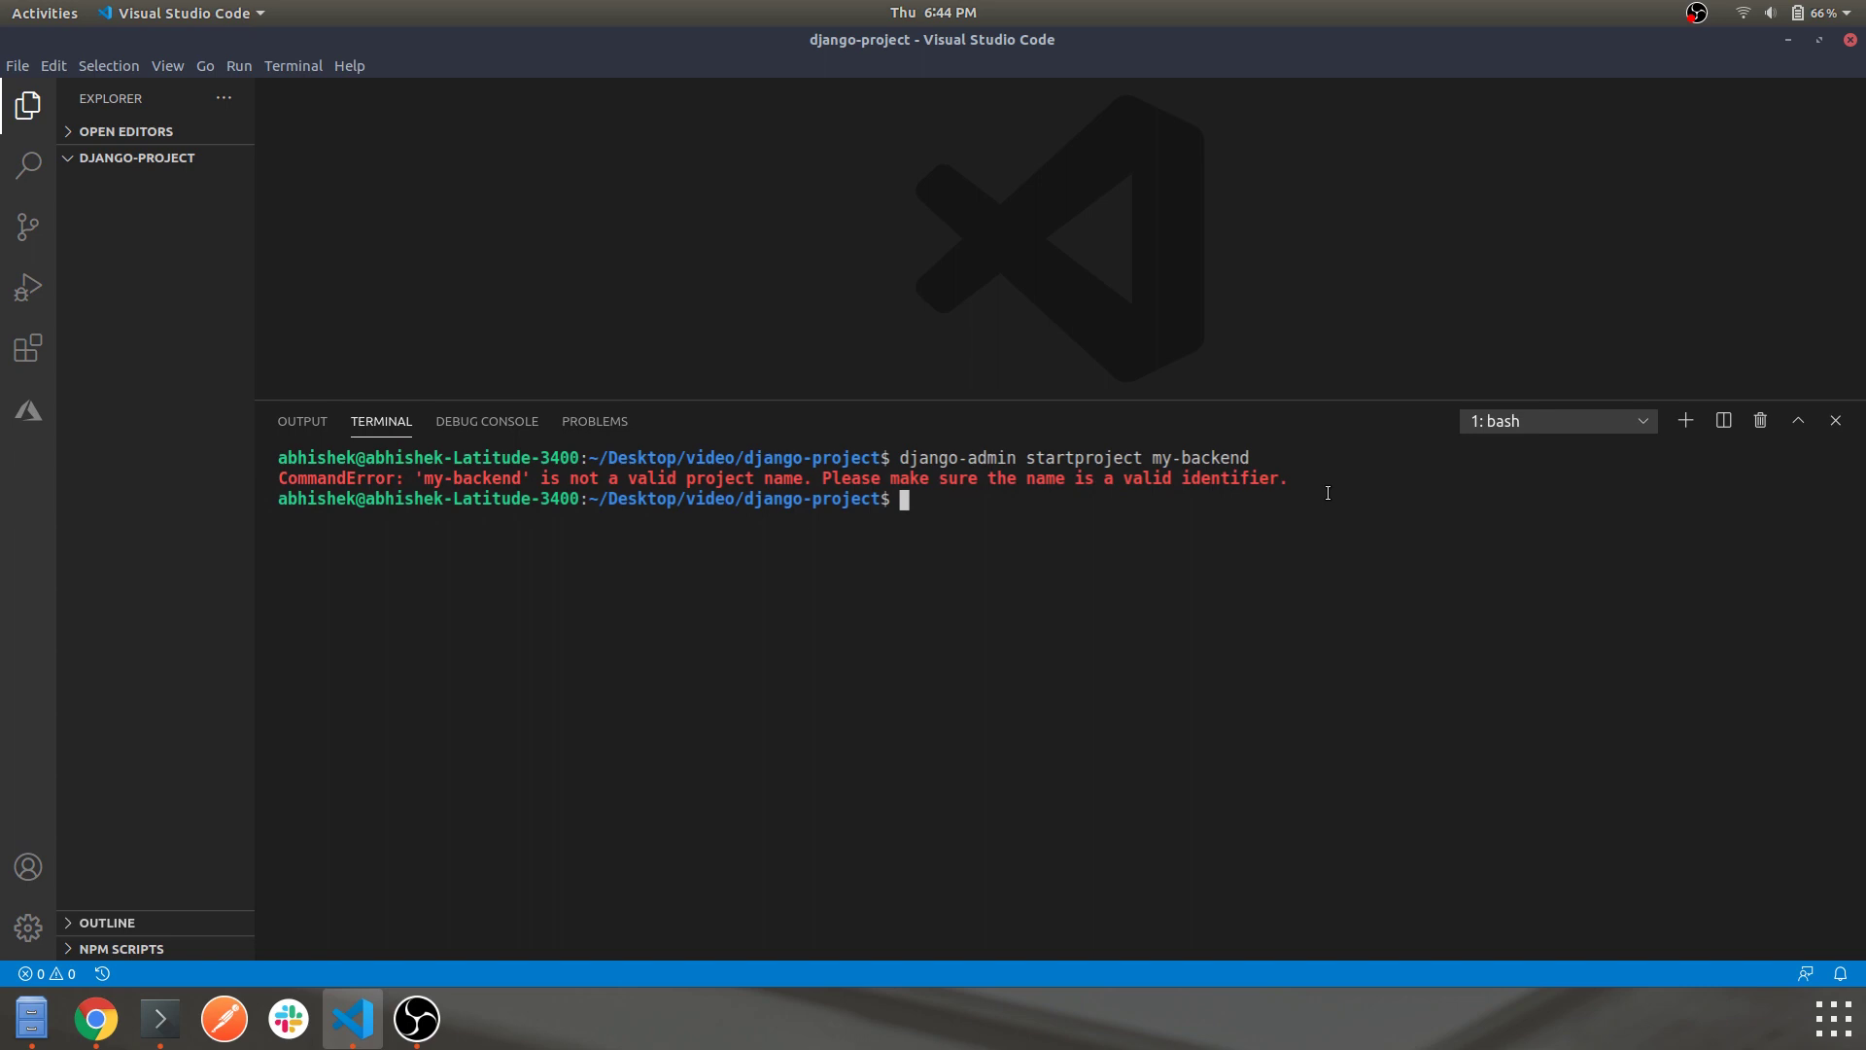
Create the Django project under the name myBackend by correcting and rerunning the previous django-admin startproject command.
{"action": "key", "text": "Up"}
{"action": "key", "text": "Left"}
{"action": "key", "text": "Left"}
{"action": "key", "text": "Left"}
{"action": "key", "text": "Left"}
{"action": "key", "text": "Left"}
{"action": "key", "text": "Left"}
{"action": "key", "text": "Left"}
{"action": "key", "text": "BackSpace"}
{"action": "key", "text": "Right"}
{"action": "key", "text": "Right"}
{"action": "key", "text": "Right"}
{"action": "key", "text": "Right"}
{"action": "key", "text": "Right"}
{"action": "key", "text": "Right"}
{"action": "key", "text": "Right"}
{"action": "key", "text": "BackSpace"}
{"action": "key", "text": "BackSpace"}
{"action": "key", "text": "BackSpace"}
{"action": "key", "text": "BackSpace"}
{"action": "key", "text": "BackSpace"}
{"action": "key", "text": "BackSpace"}
{"action": "key", "text": "BackSpace"}
{"action": "type", "text": "Backend"}
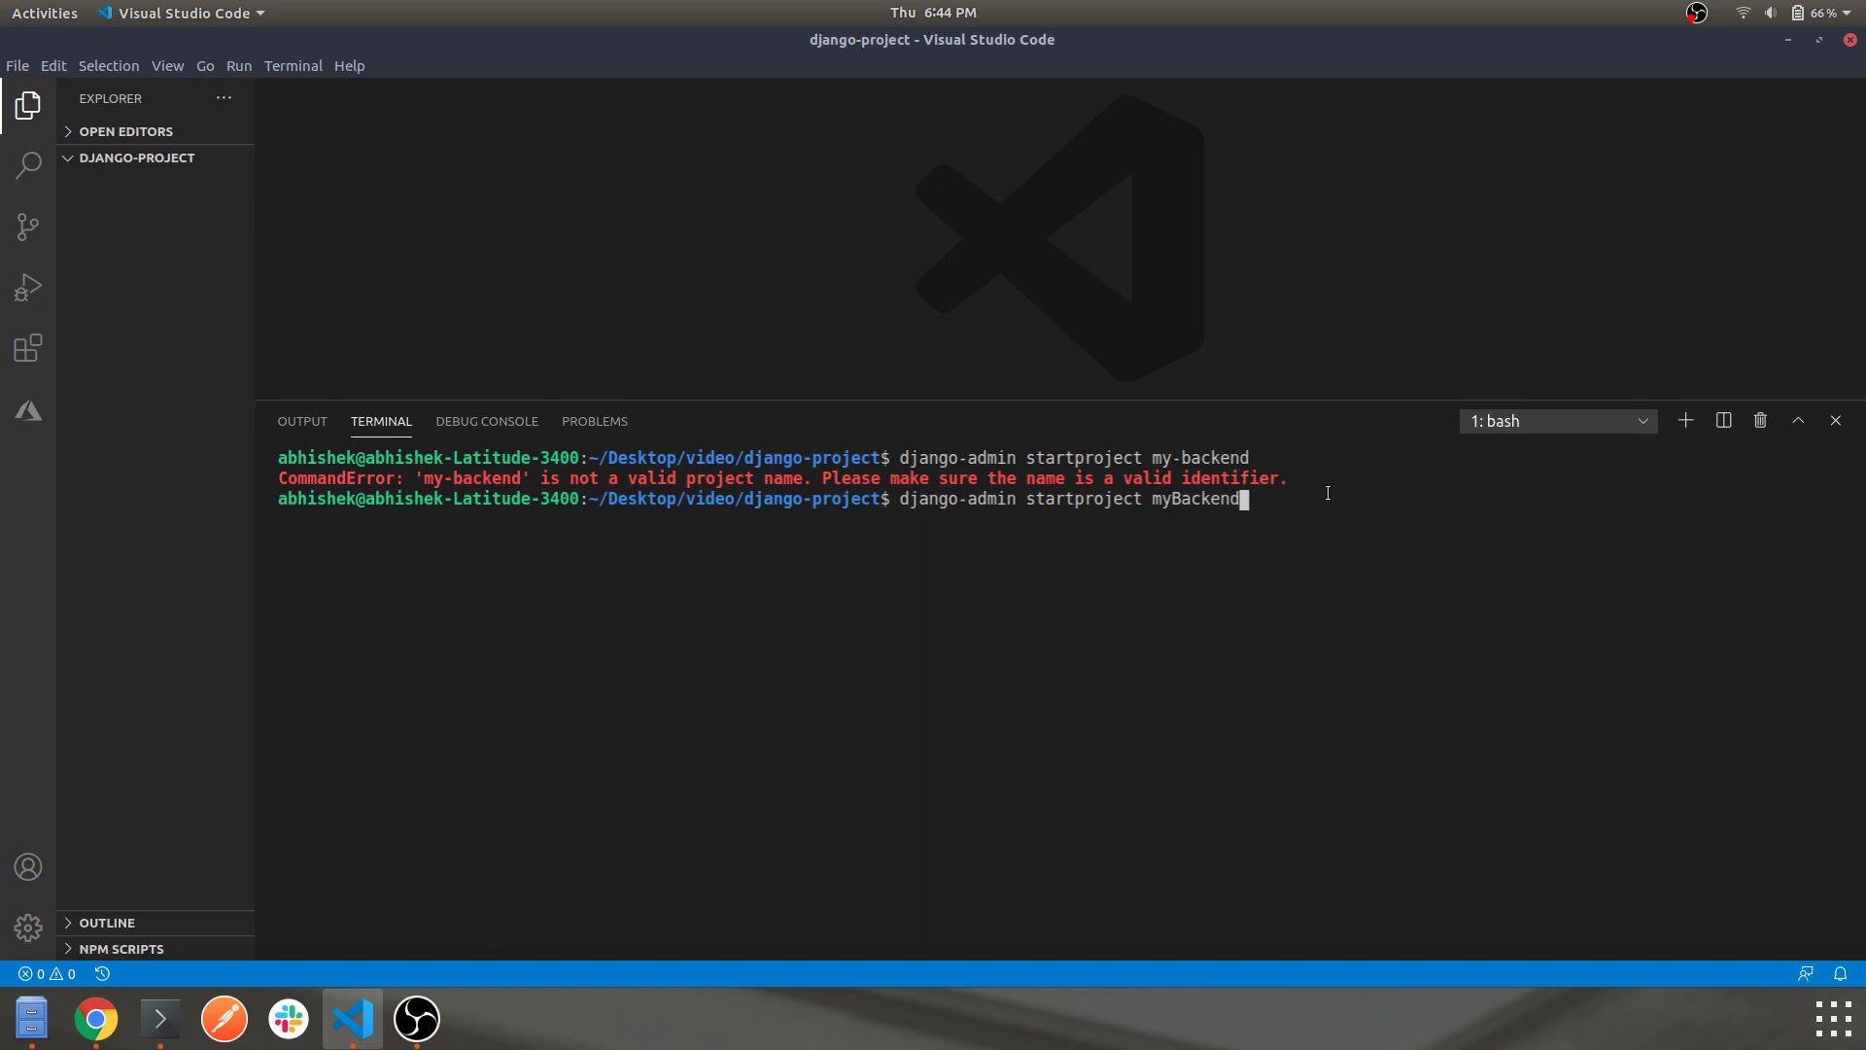
{"action": "key", "text": "Return"}
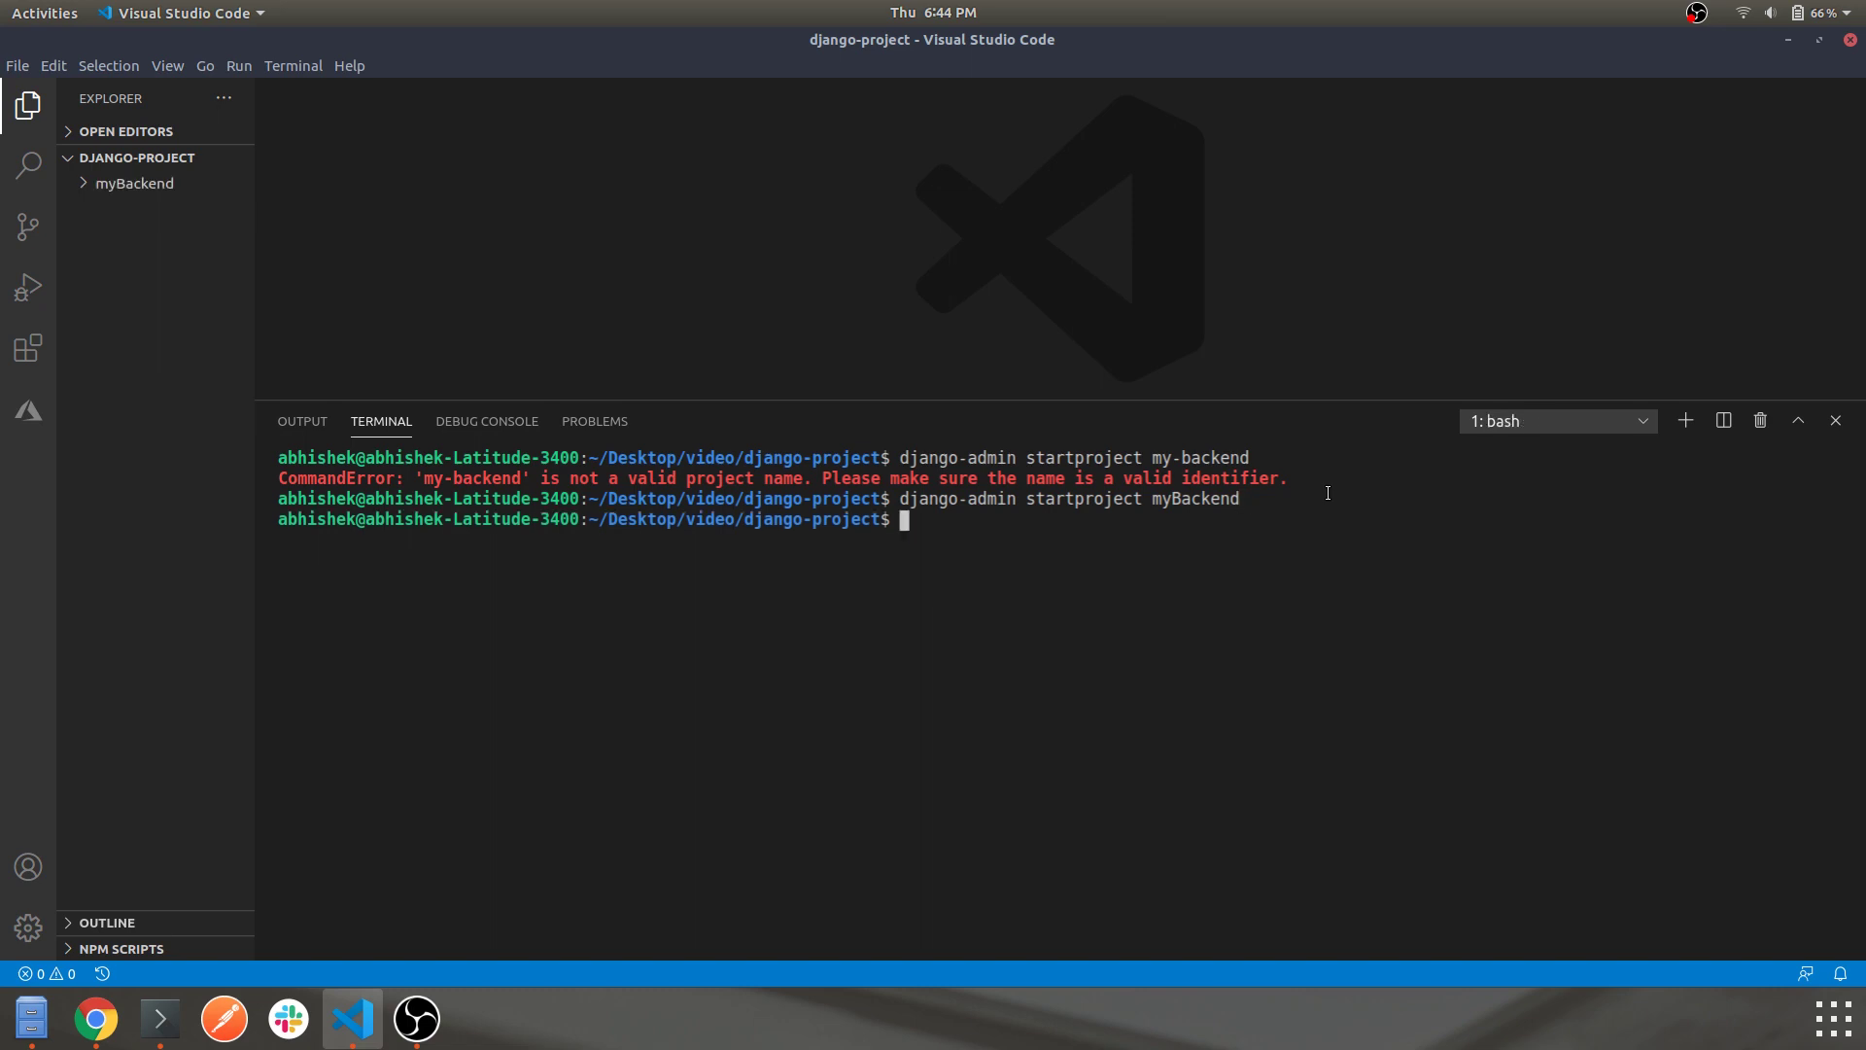
Open manage.py from the myBackend project with more editor space, expand the inner myBackend folder, and close the Python Get Started page.
{"action": "left_click", "coordinate": [90, 190]}
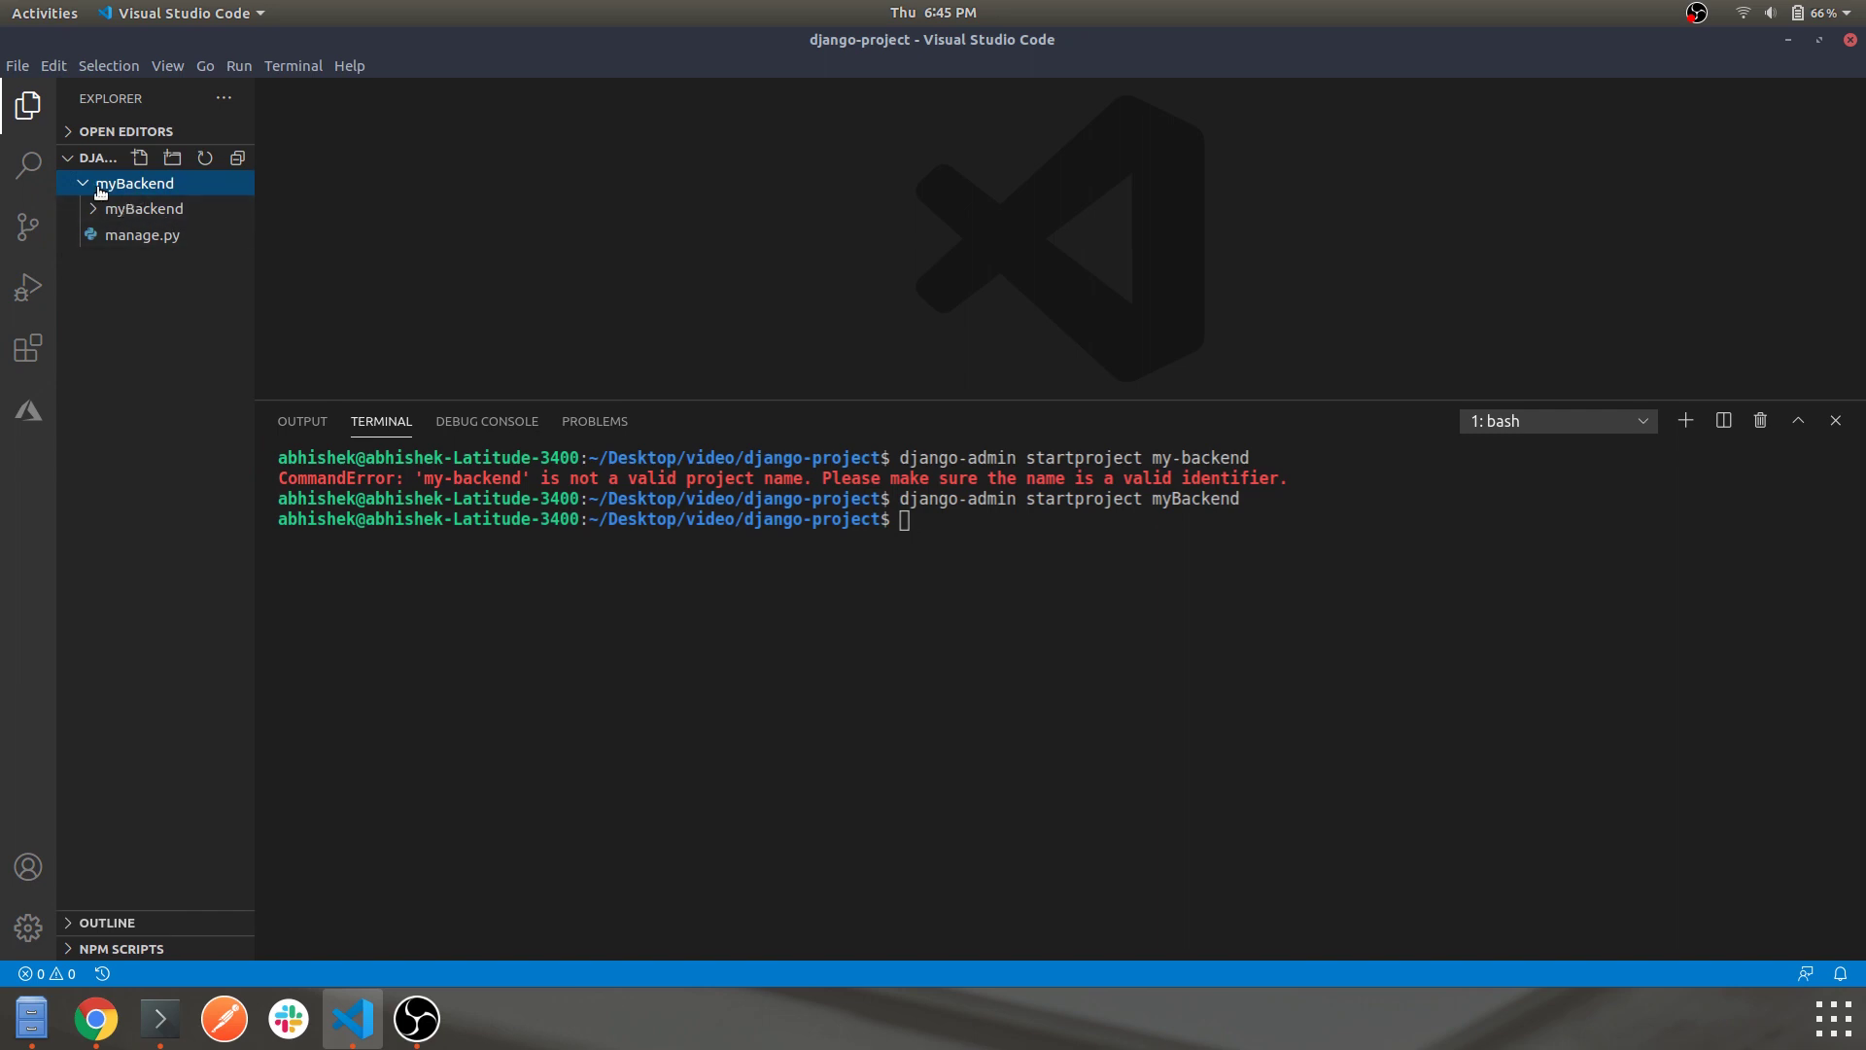
{"action": "left_click", "coordinate": [168, 243]}
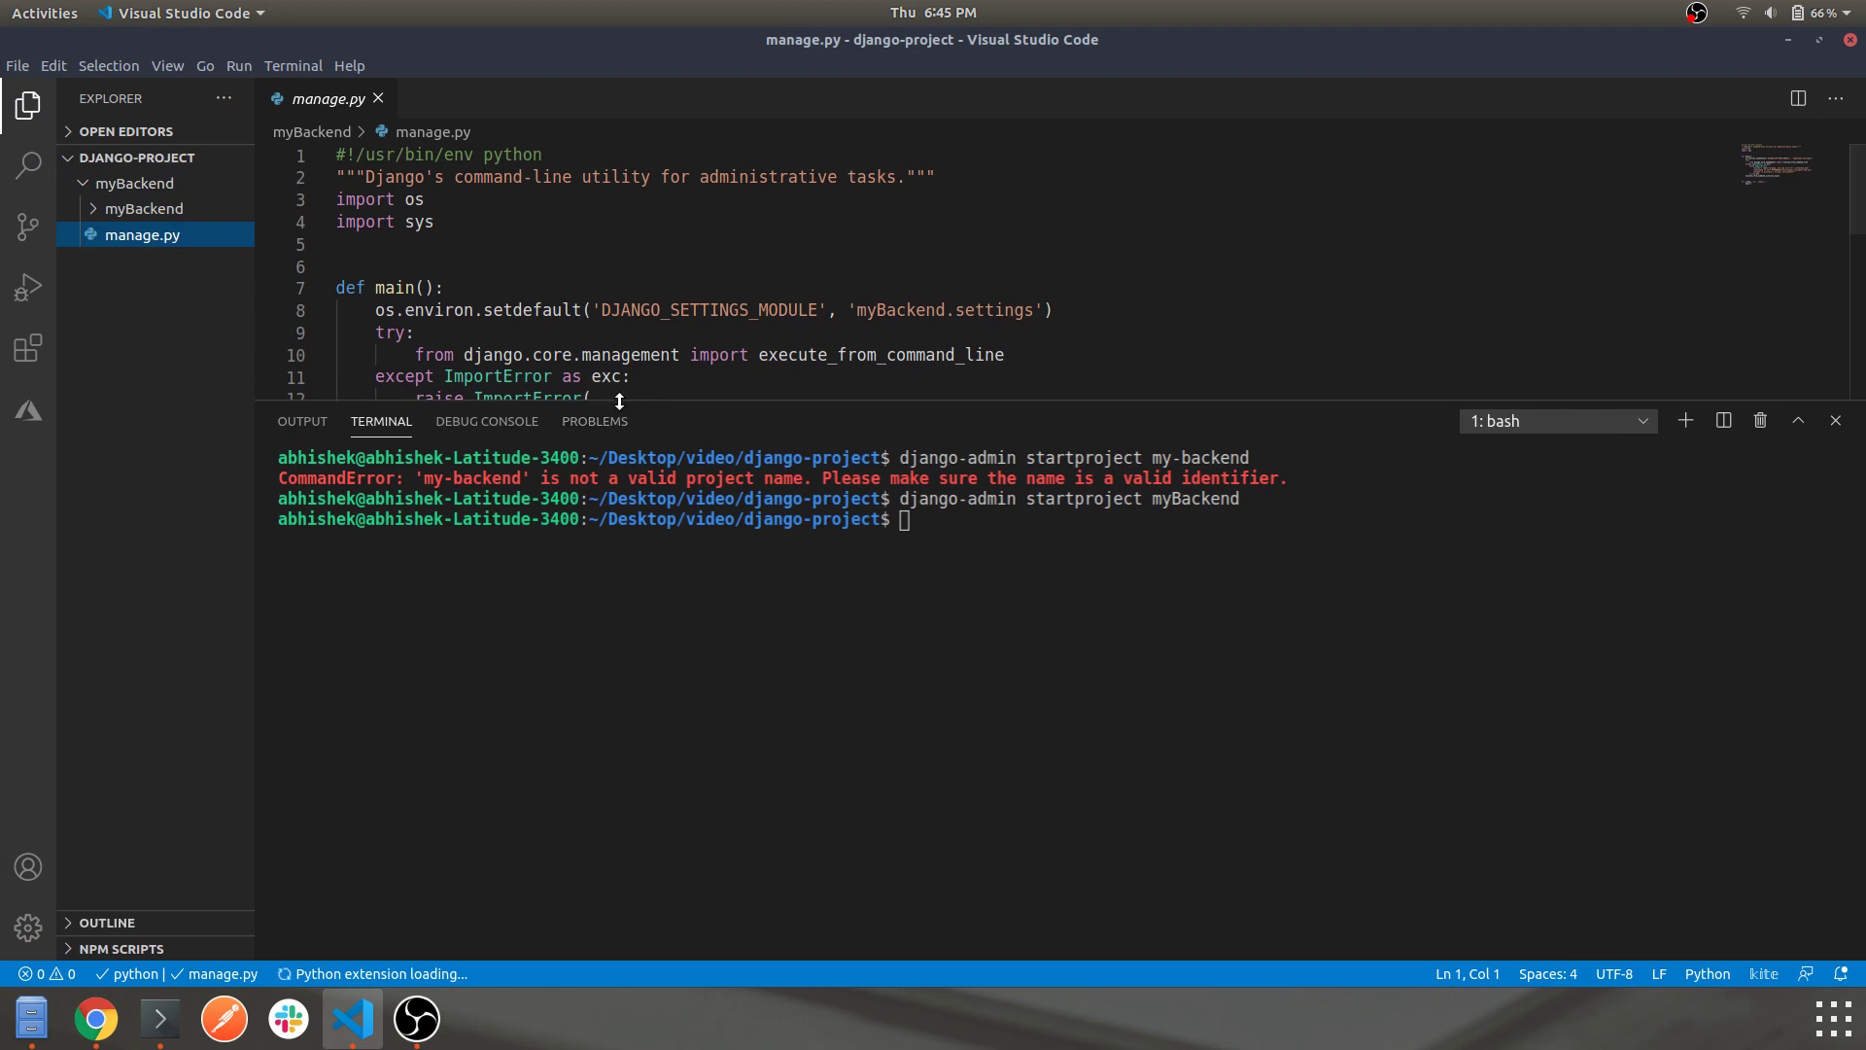
{"action": "left_click_drag", "start_coordinate": [680, 400], "coordinate": [681, 745]}
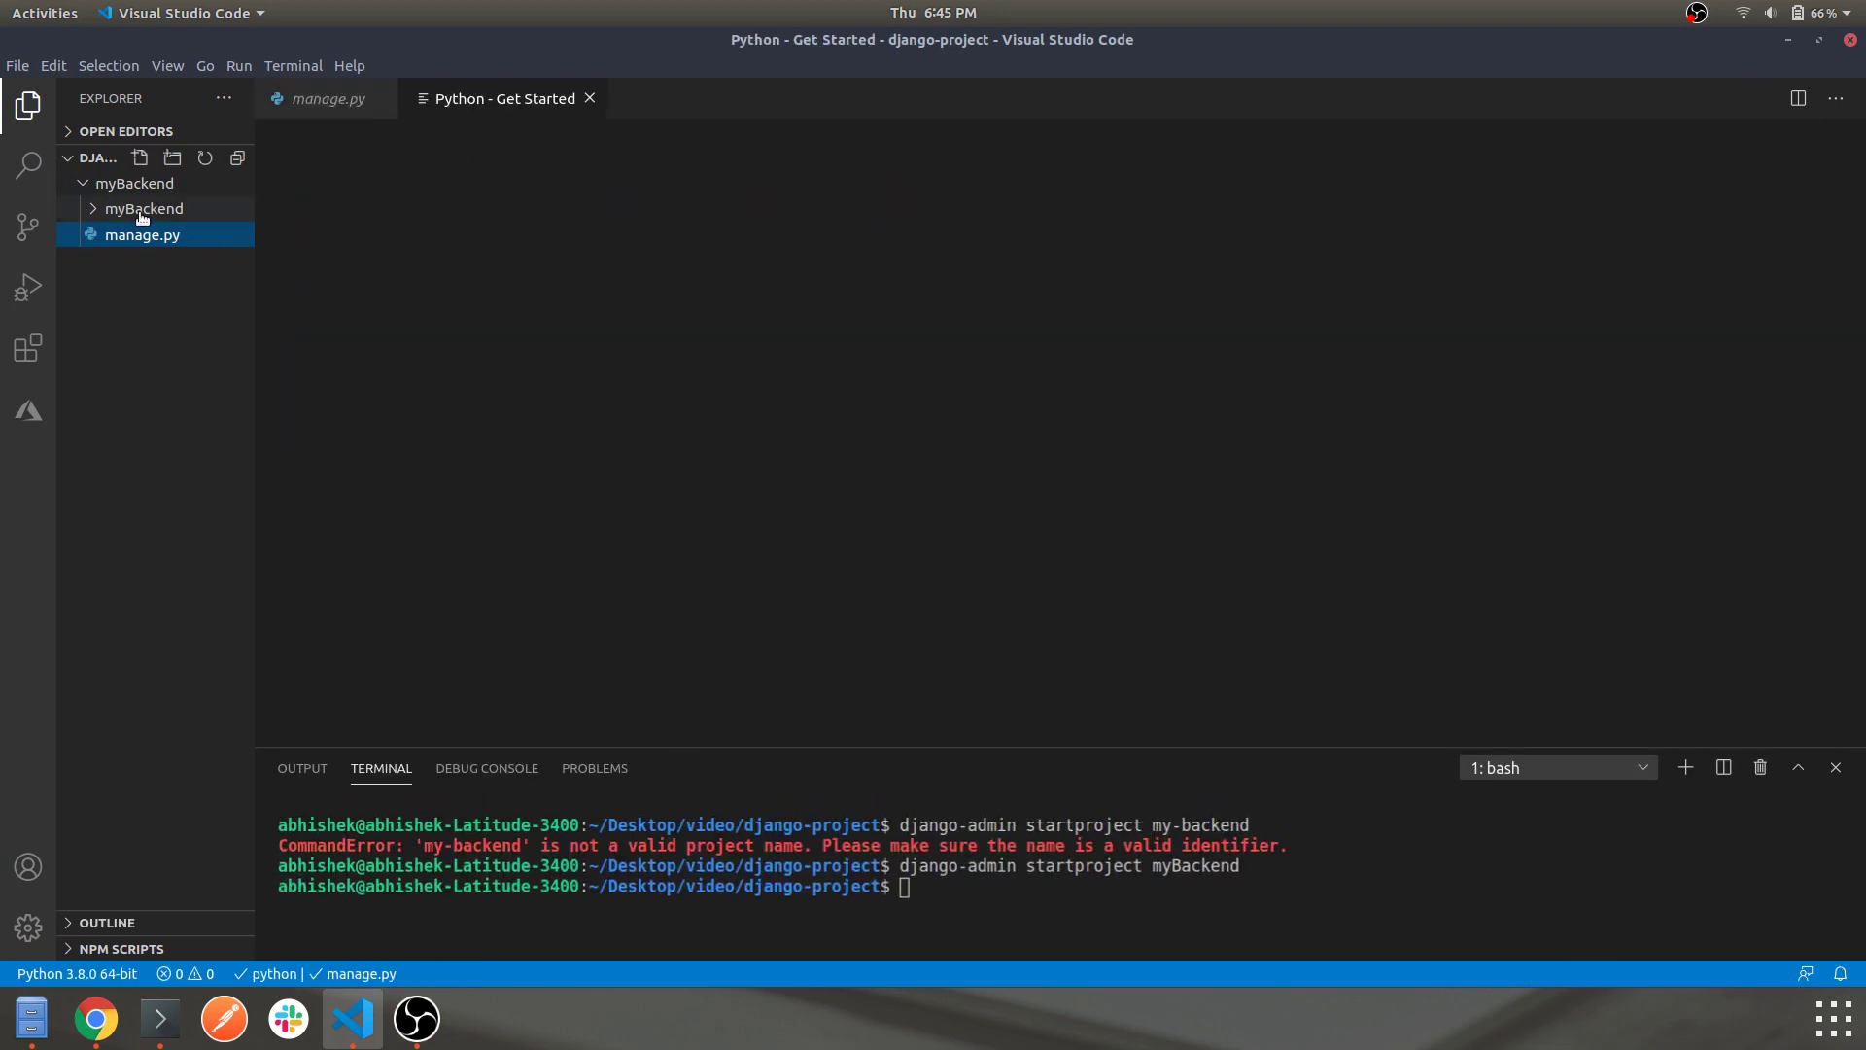
{"action": "left_click", "coordinate": [194, 208]}
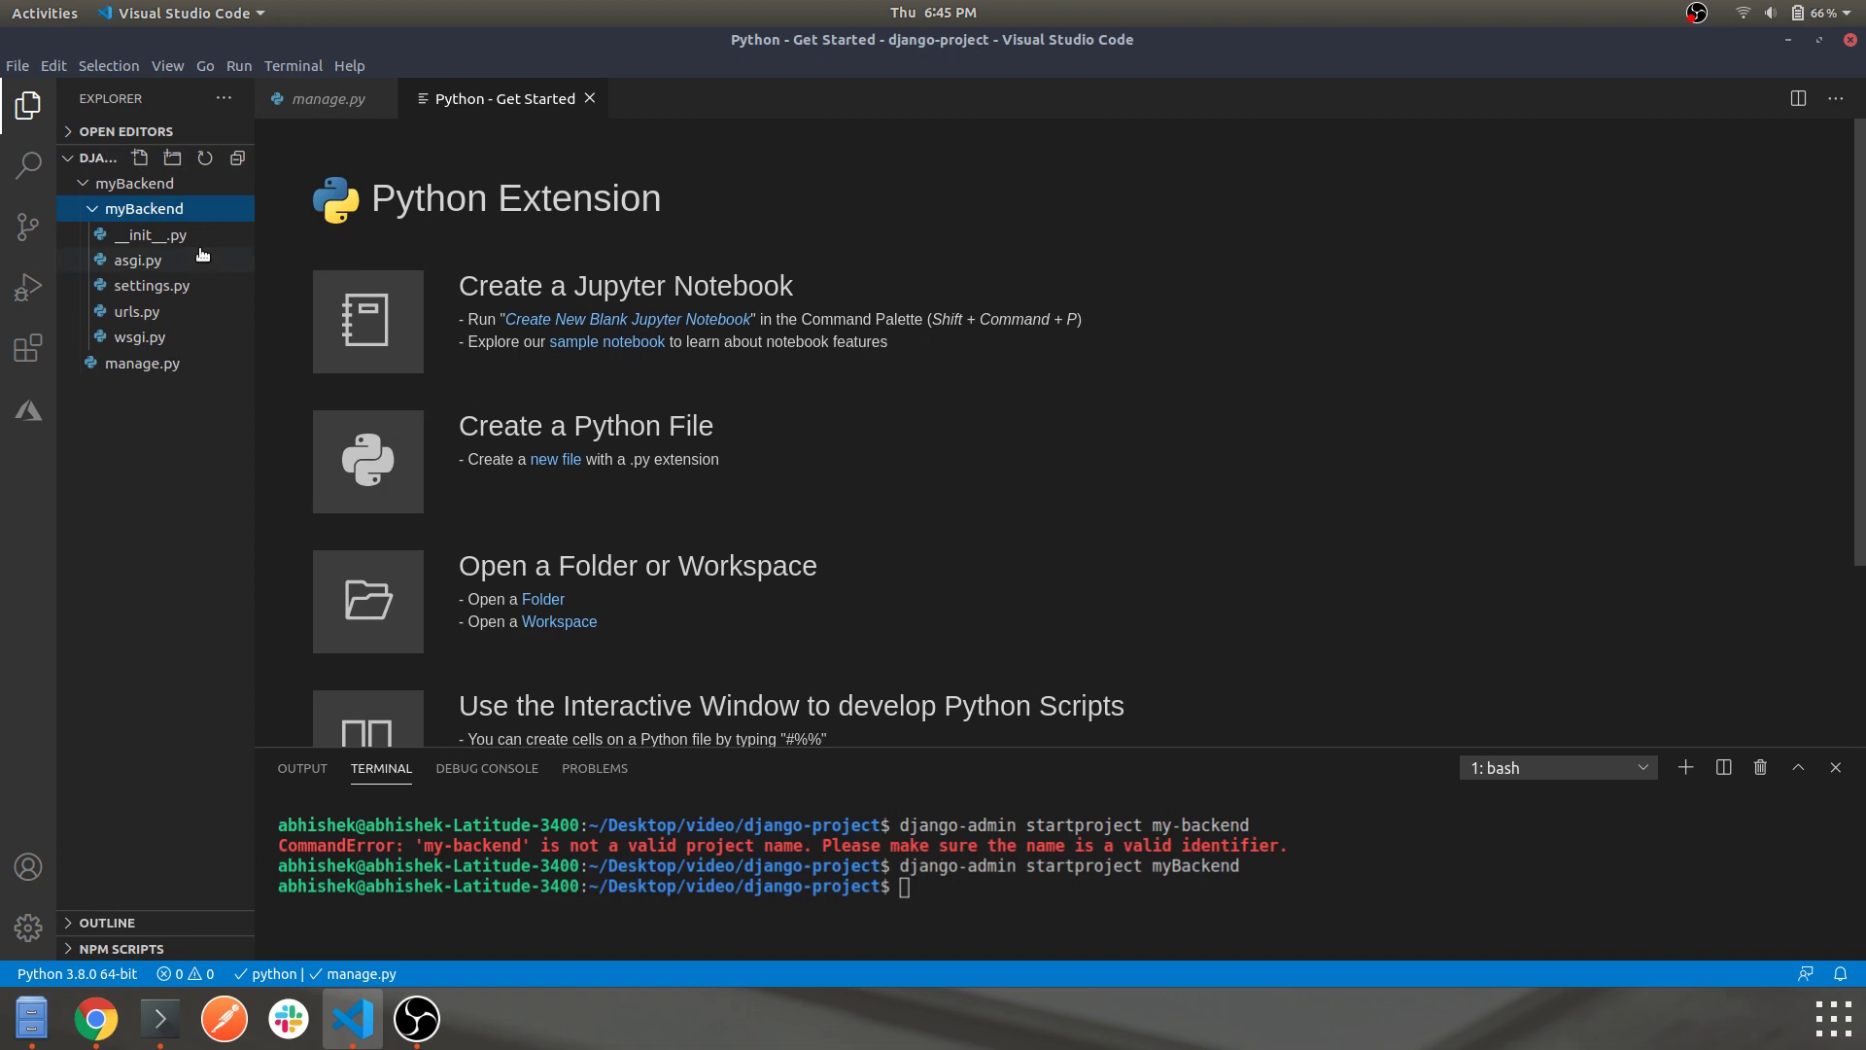
{"action": "left_click", "coordinate": [589, 98]}
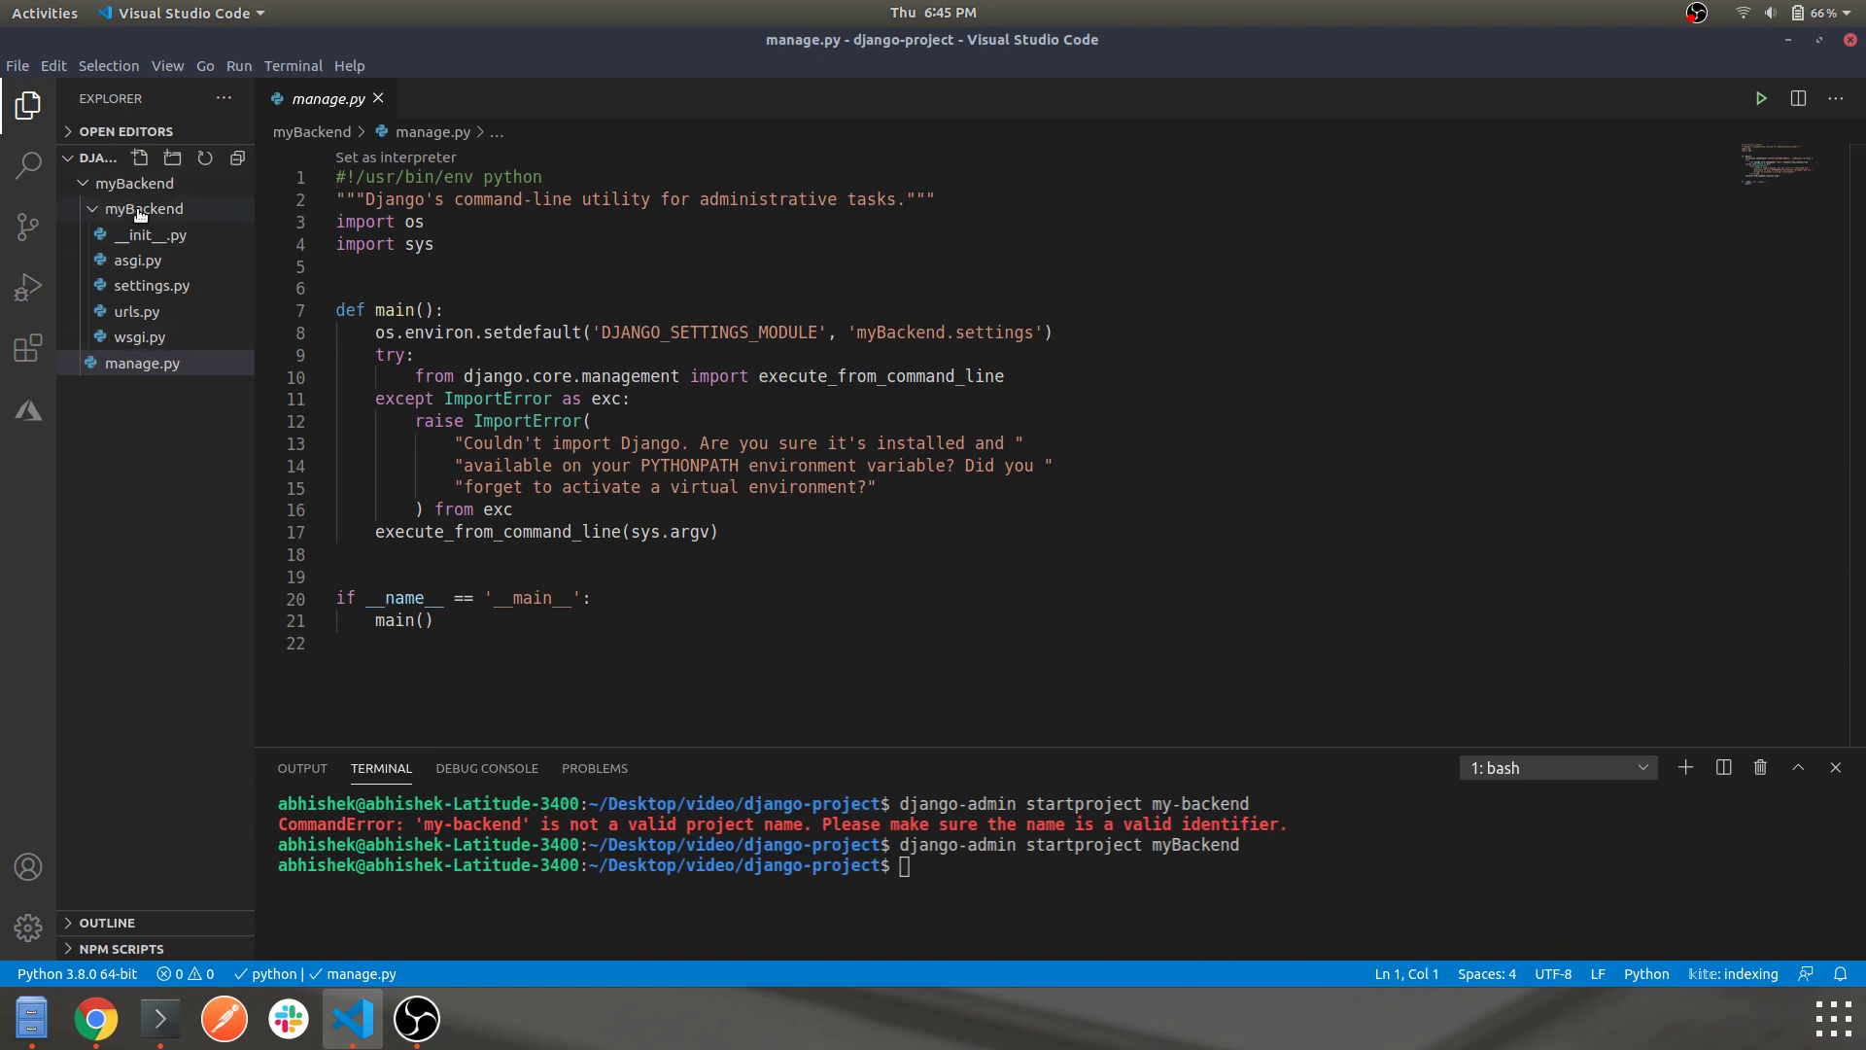
Look through wsgi.py, urls.py, settings.py, asgi.py and __init__.py in the inner myBackend folder, collapse it, and return to manage.py.
{"action": "left_click", "coordinate": [148, 340]}
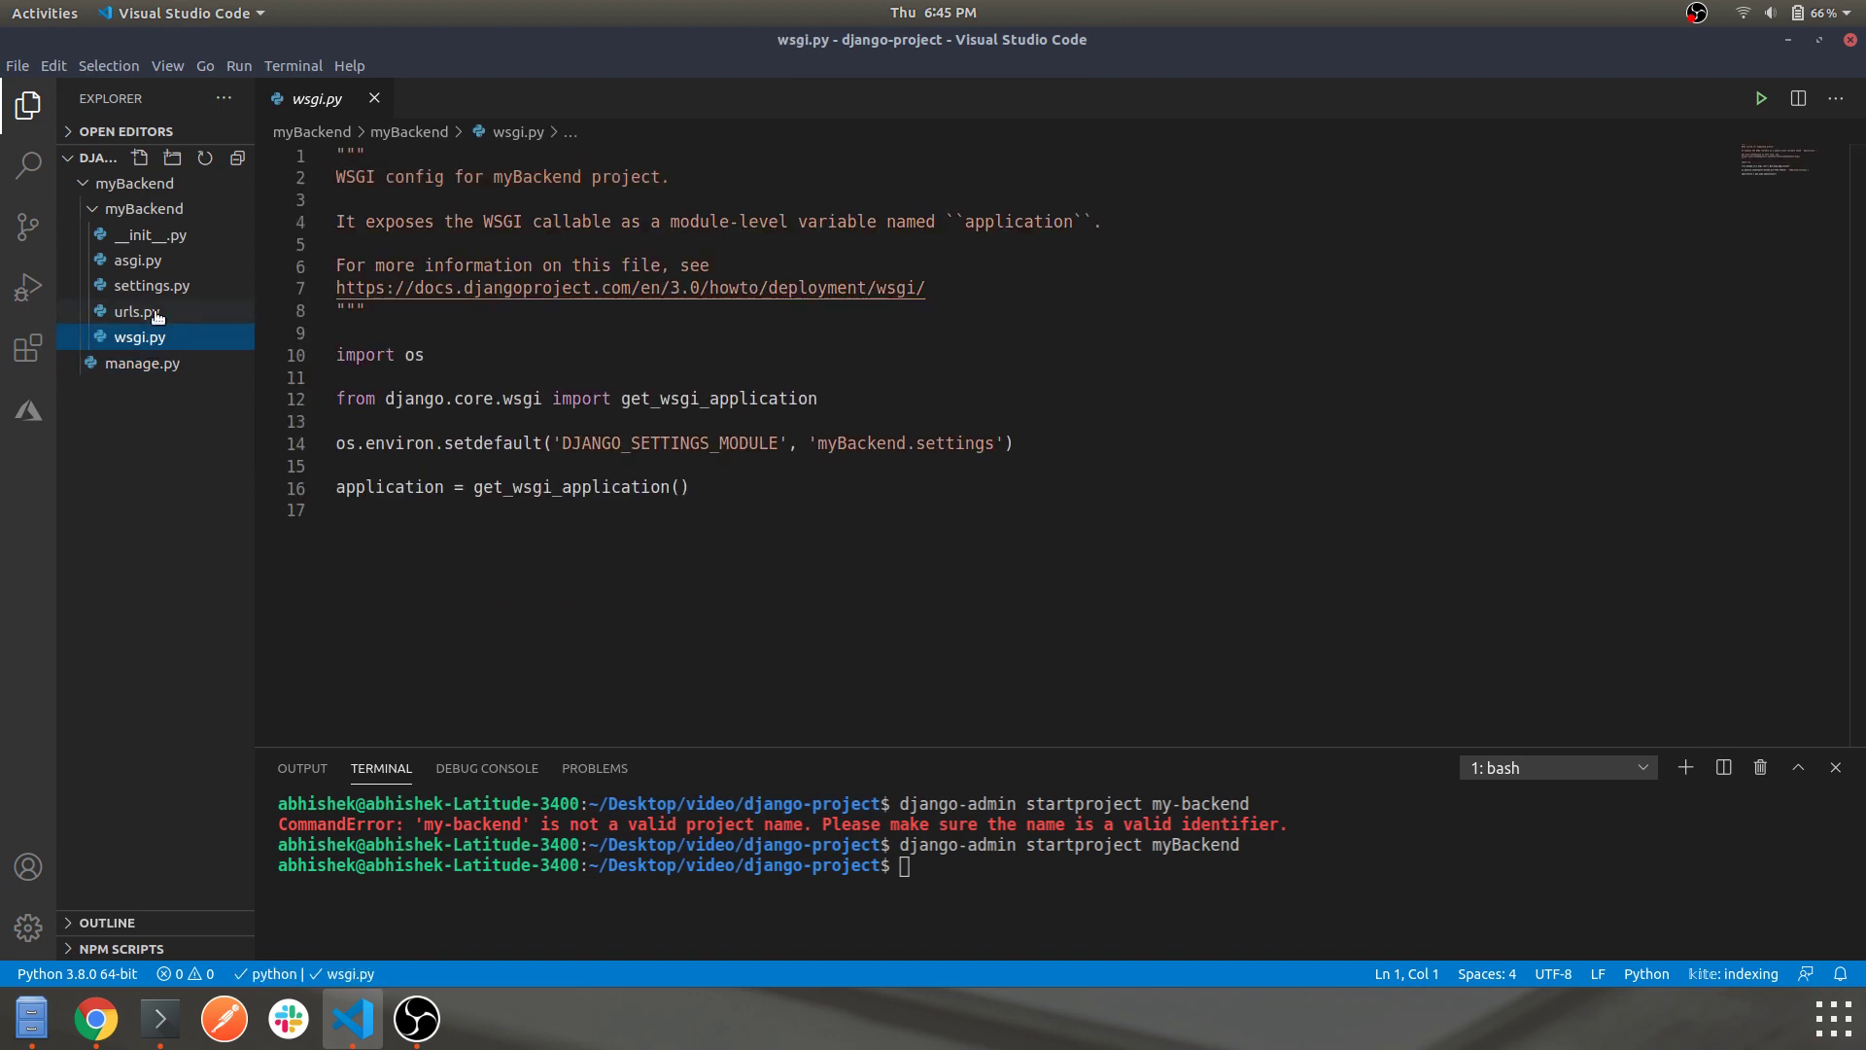
{"action": "left_click", "coordinate": [157, 317]}
{"action": "left_click", "coordinate": [159, 284]}
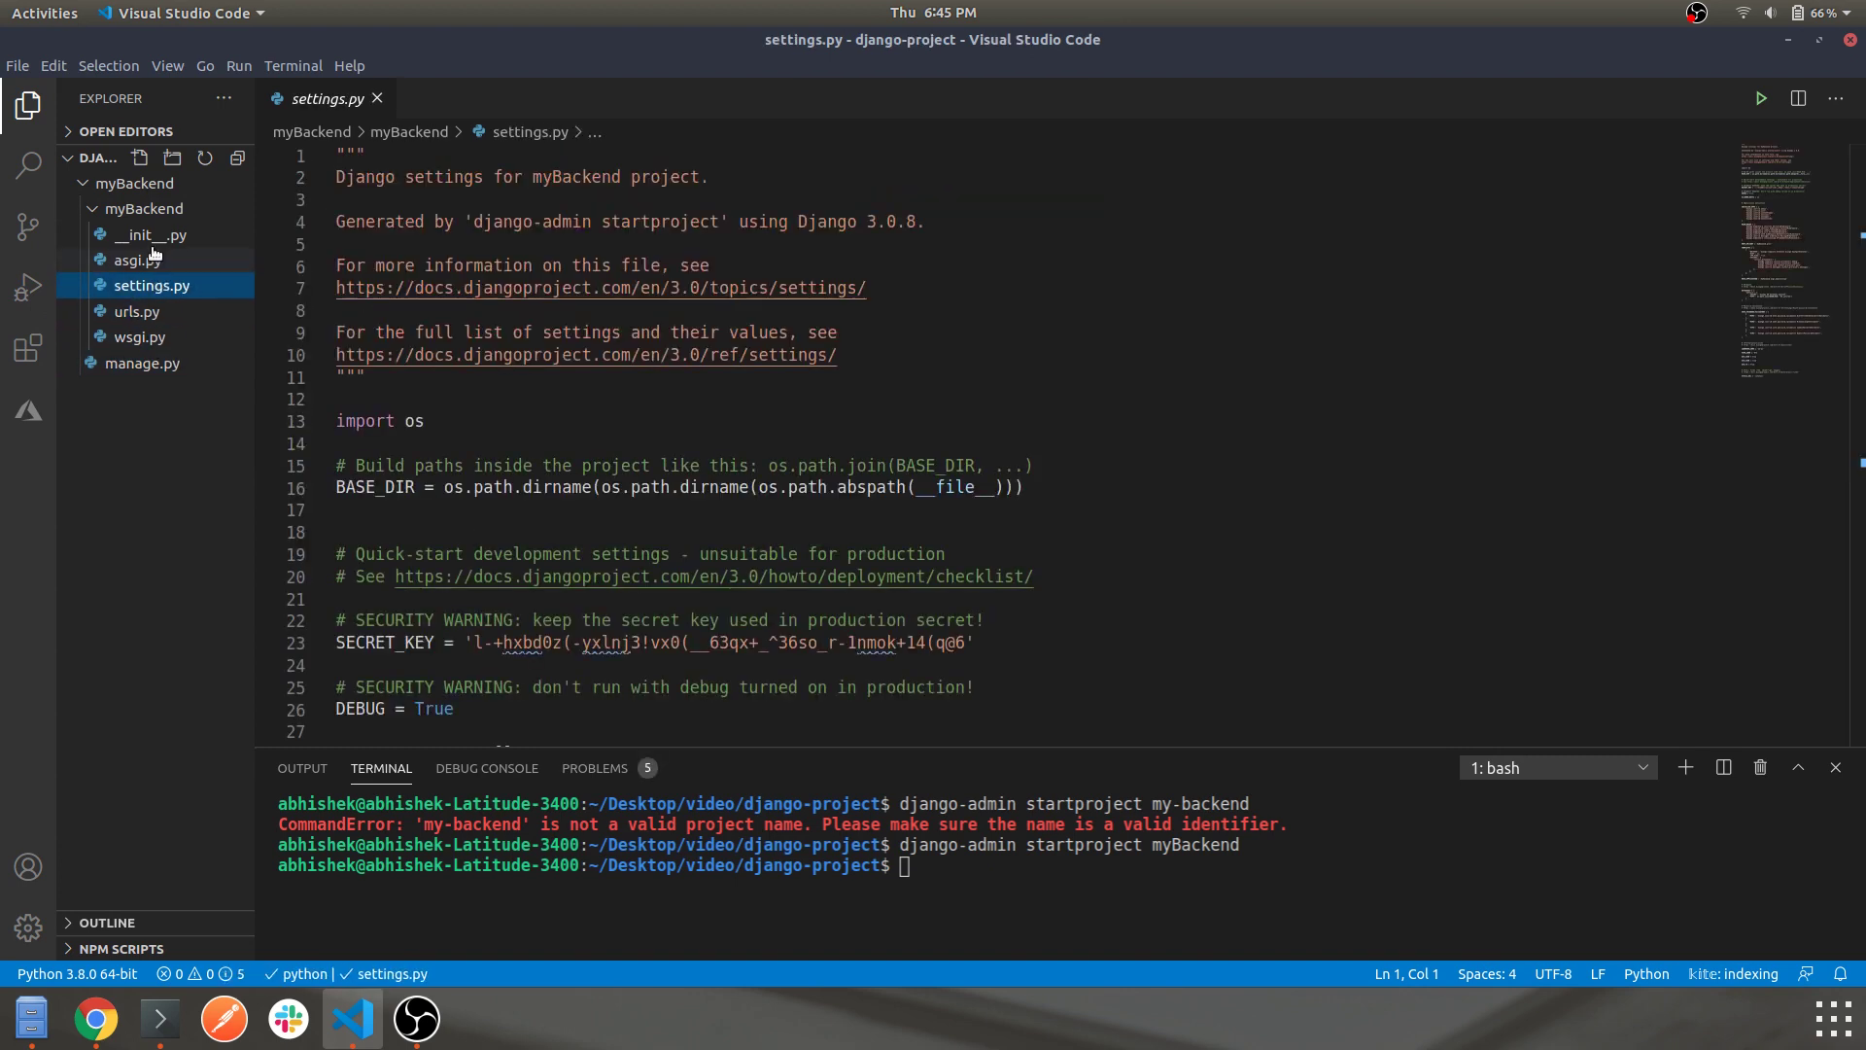
{"action": "left_click", "coordinate": [154, 257]}
{"action": "left_click", "coordinate": [166, 238]}
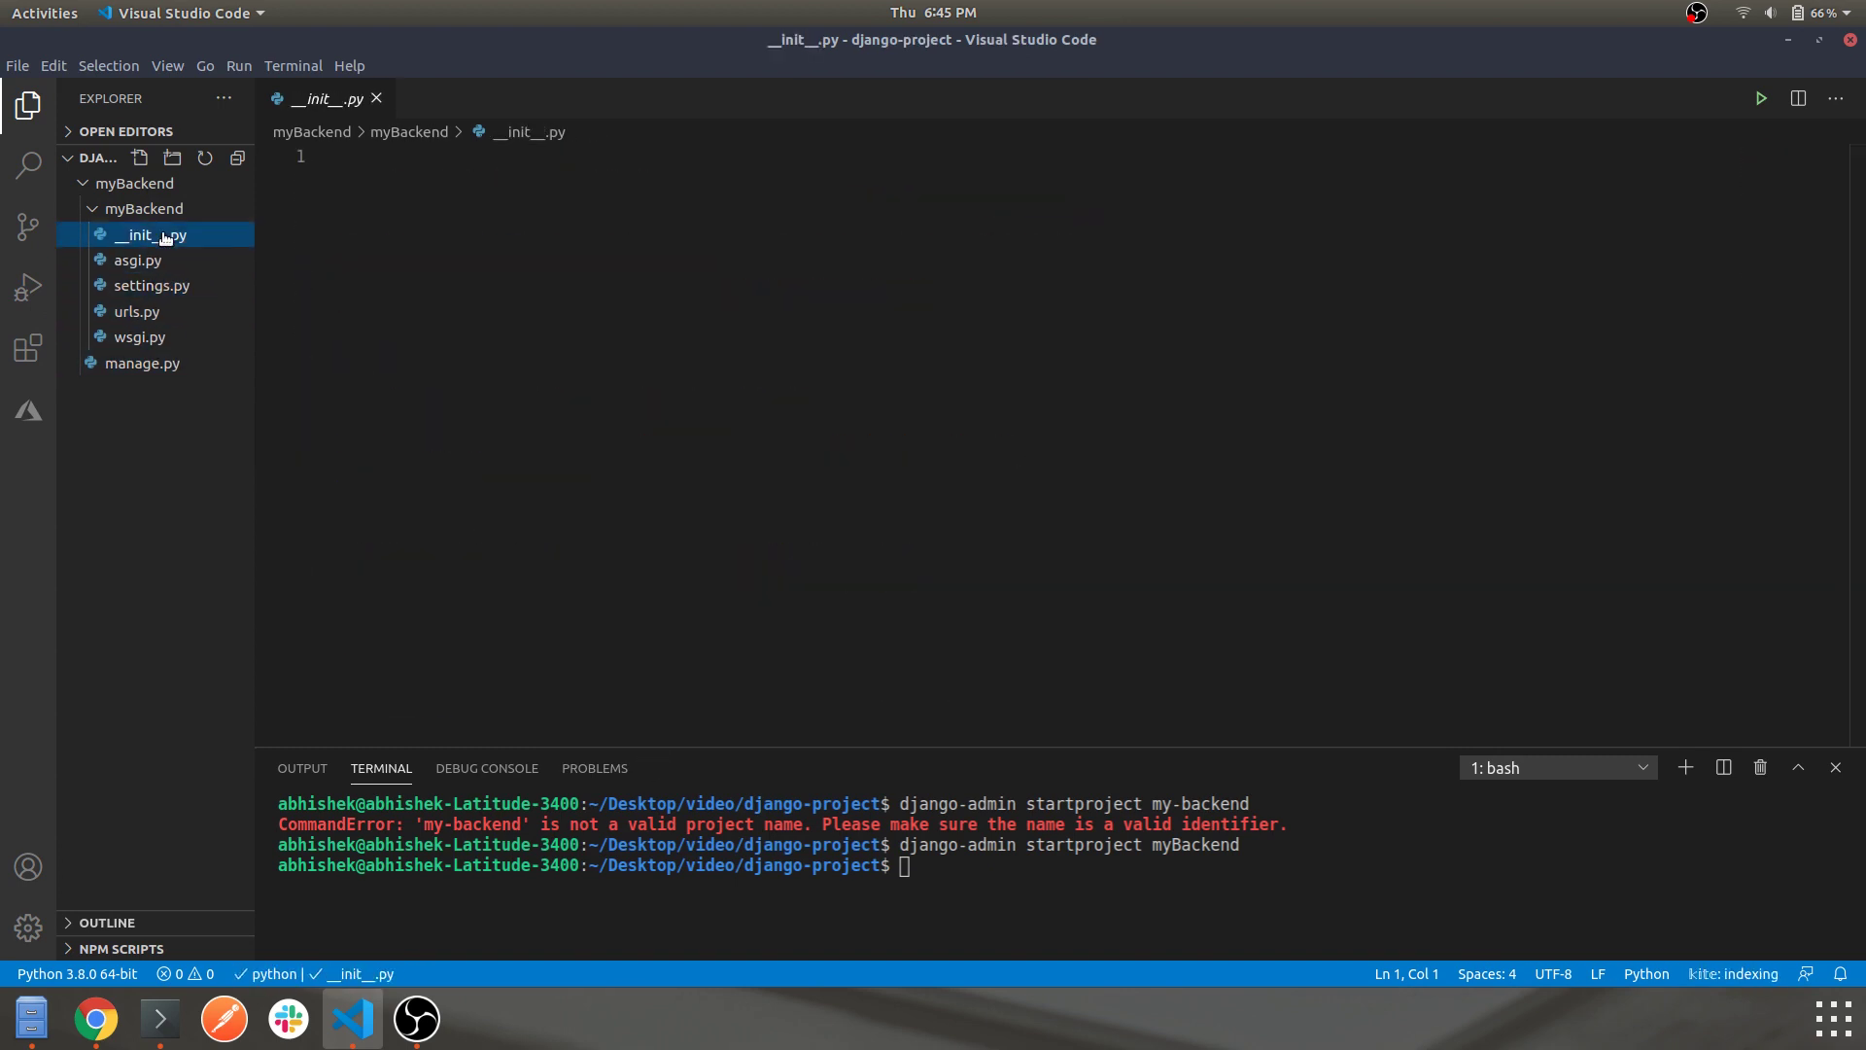
{"action": "left_click", "coordinate": [95, 209]}
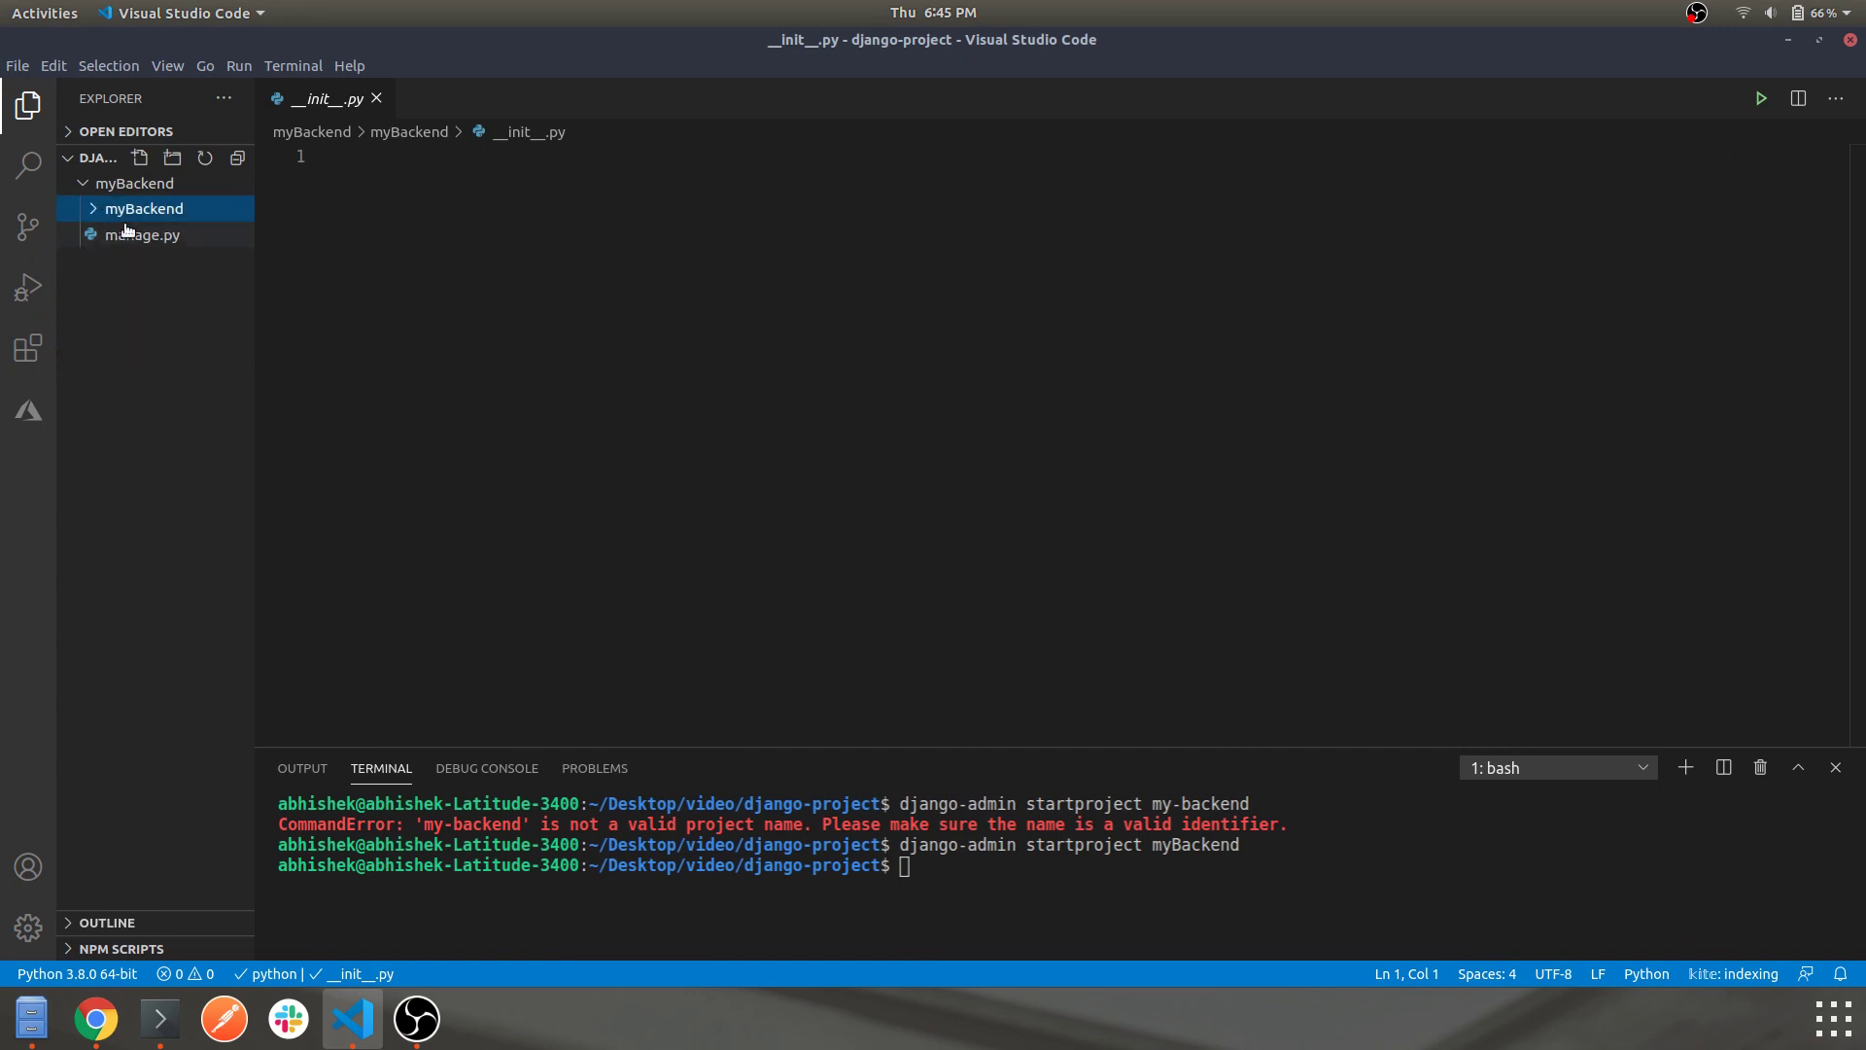
{"action": "left_click", "coordinate": [152, 240]}
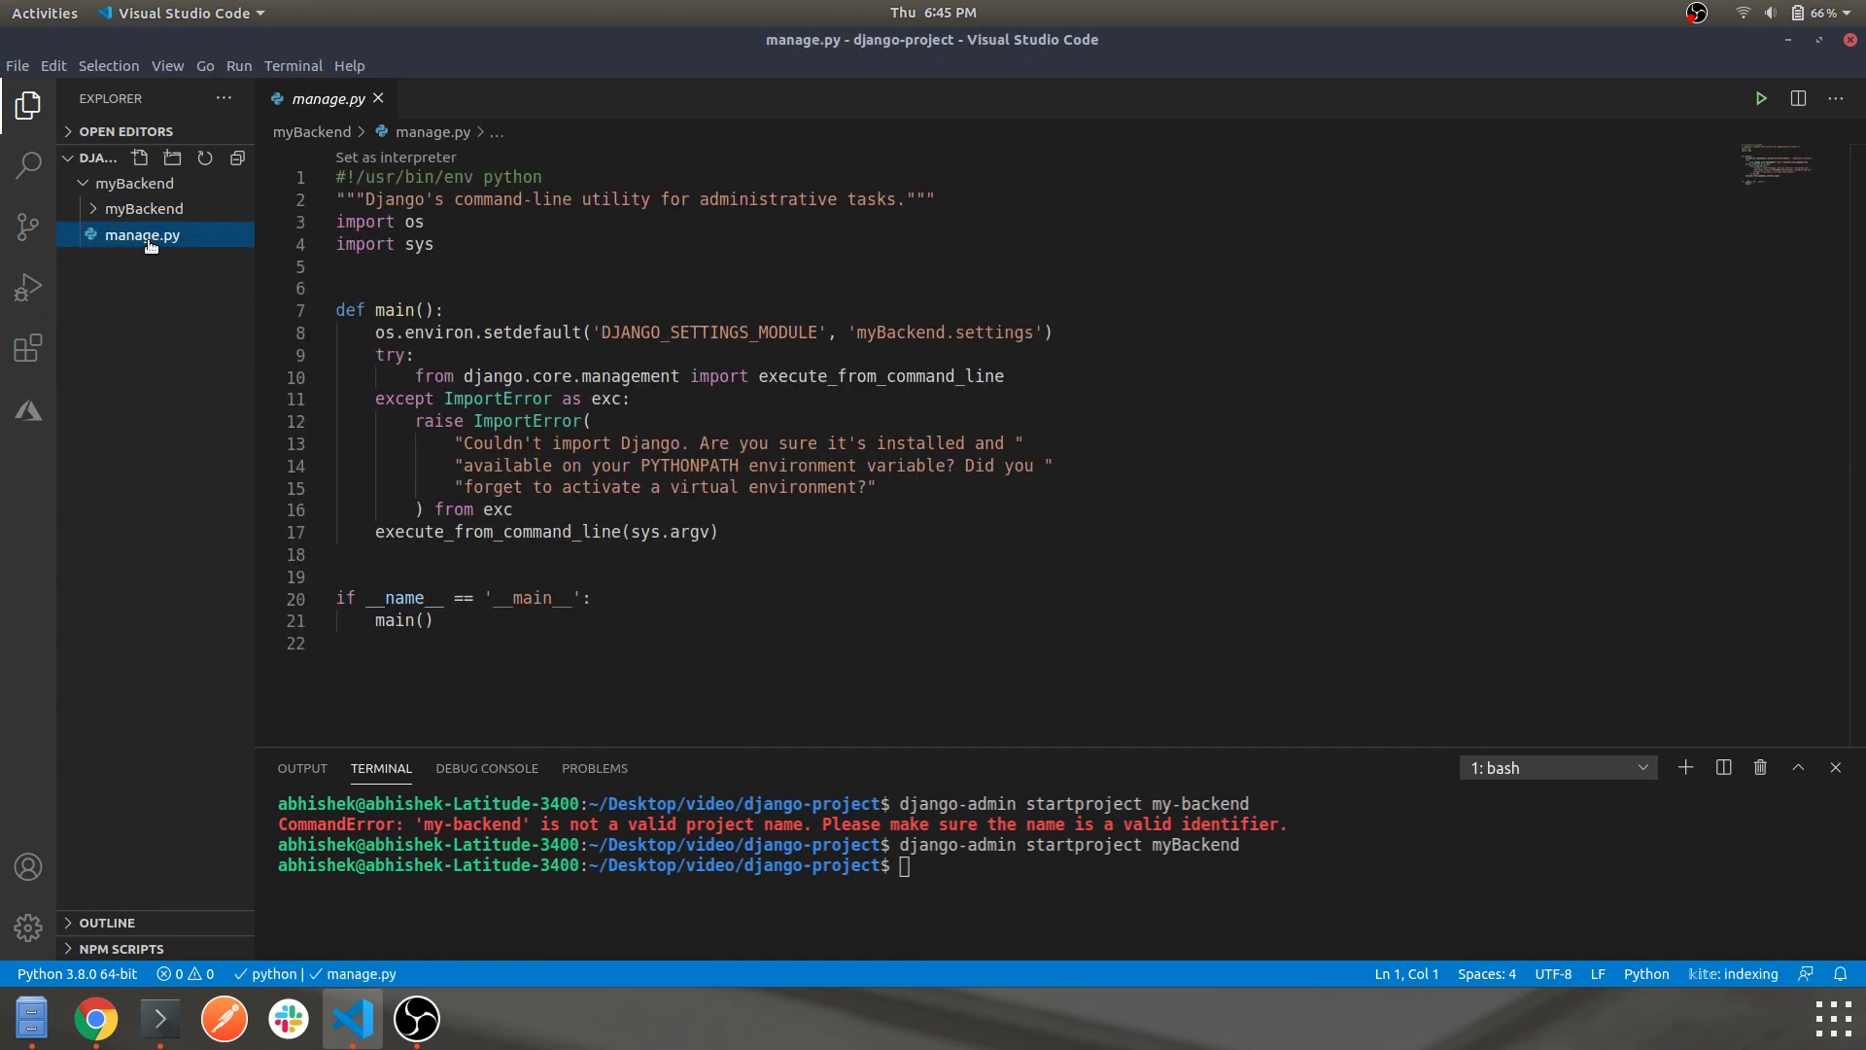
Clear the terminal and change into the myBackend directory that holds manage.py.
{"action": "left_click", "coordinate": [1237, 861]}
{"action": "type", "text": "clear"}
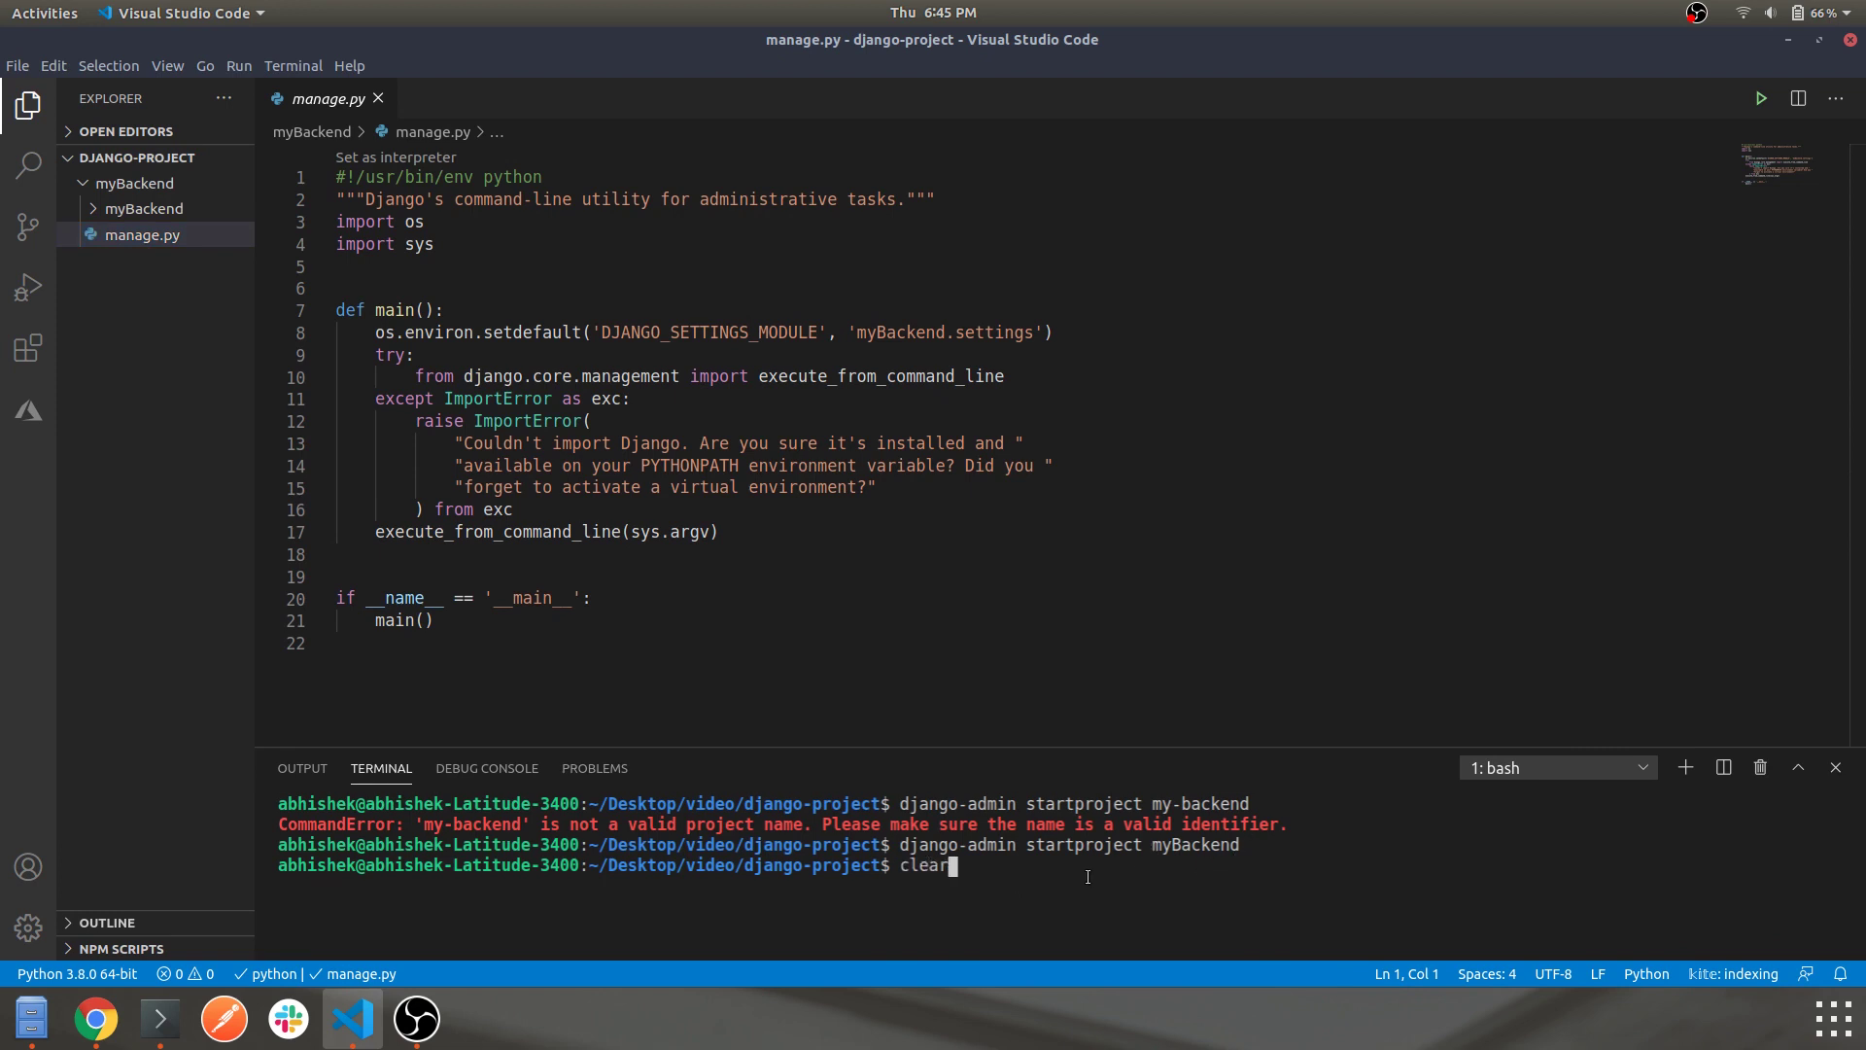
{"action": "key", "text": "Return"}
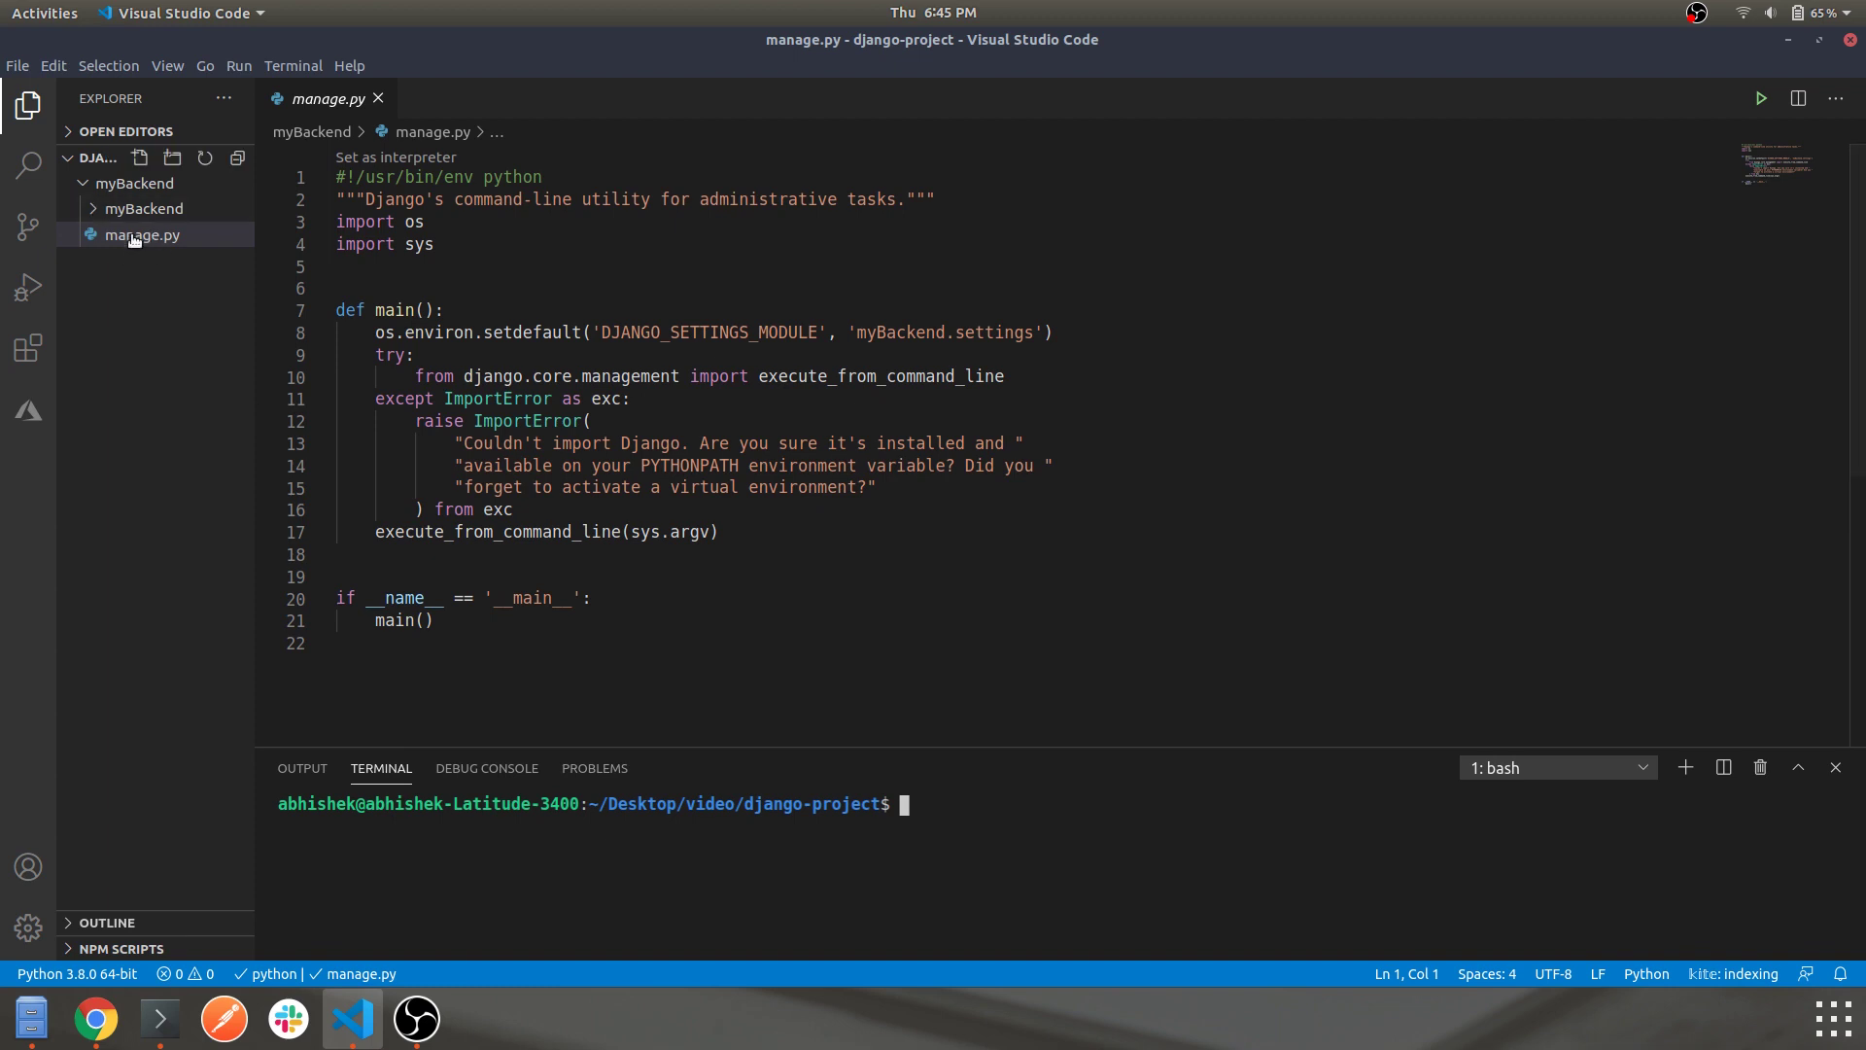
{"action": "type", "text": "cd my"}
{"action": "key", "text": "Tab"}
{"action": "key", "text": "Return"}
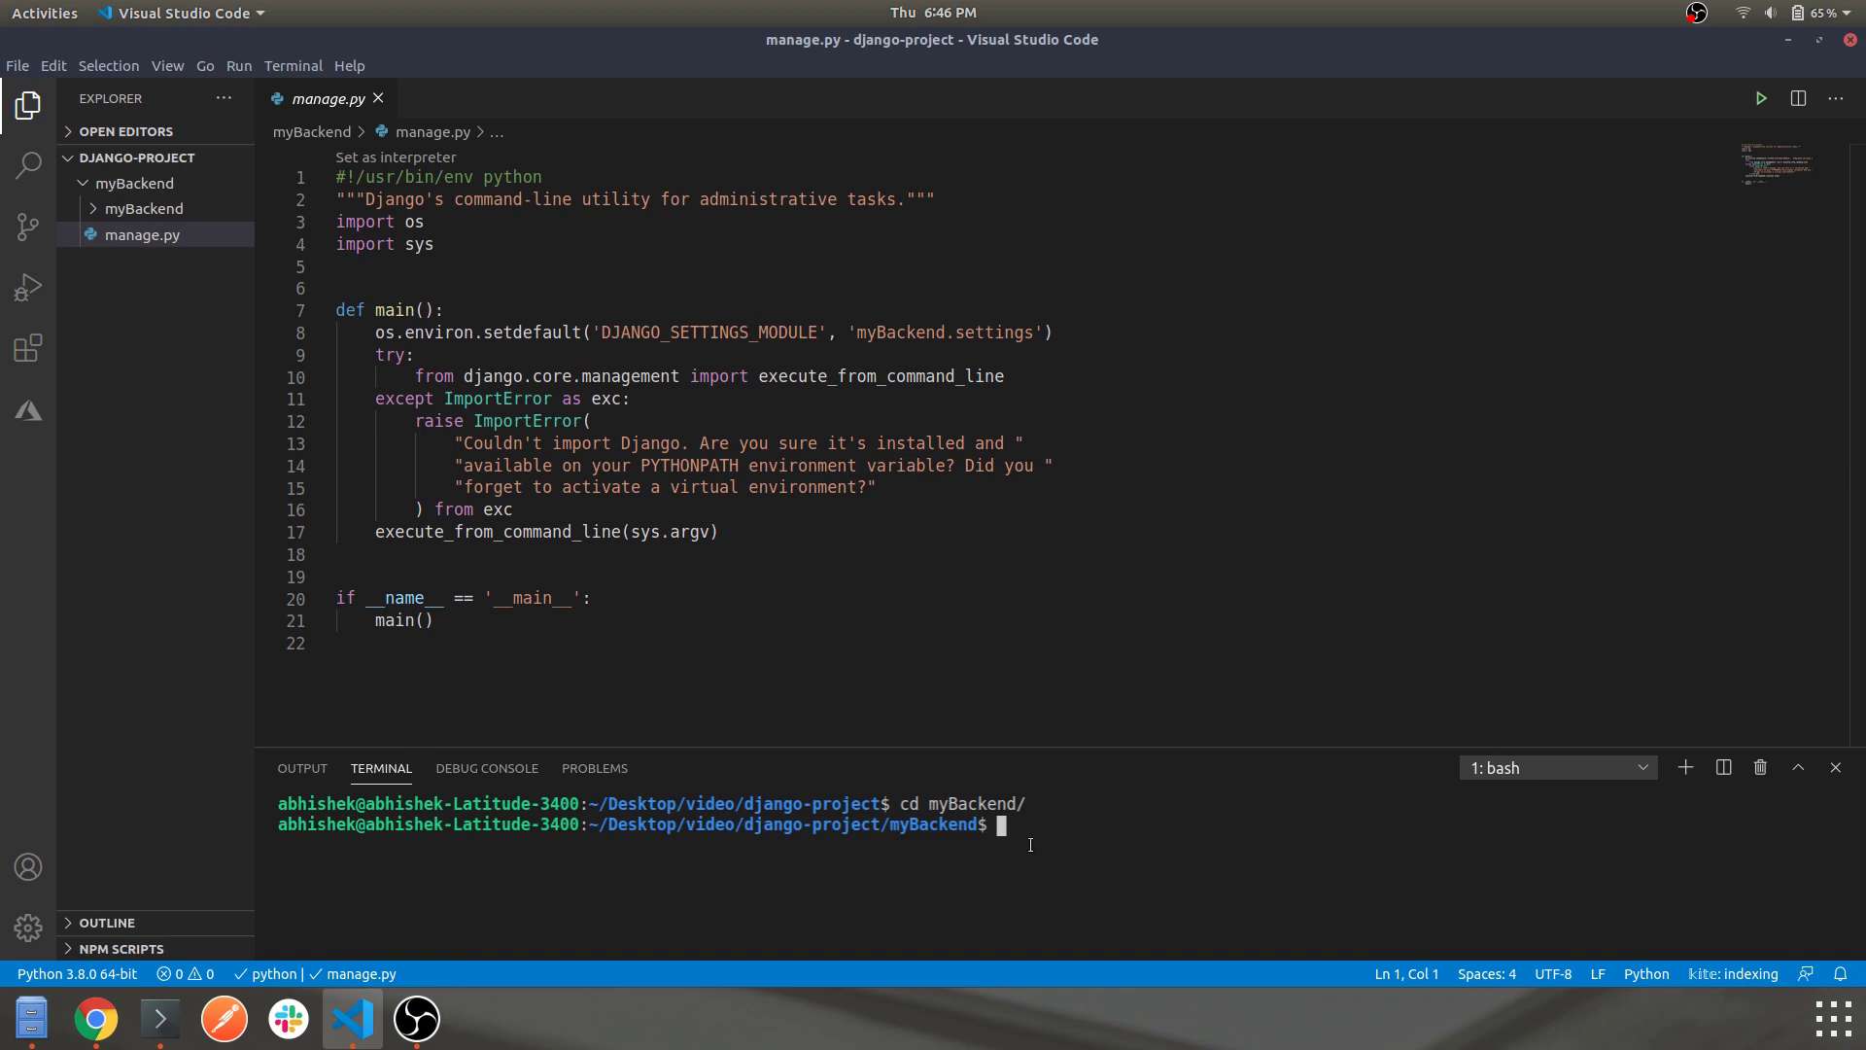
Start the Django development server with python3 manage.py runserver and enlarge the terminal to show its full output.
{"action": "type", "text": "python3 manage.py runserver"}
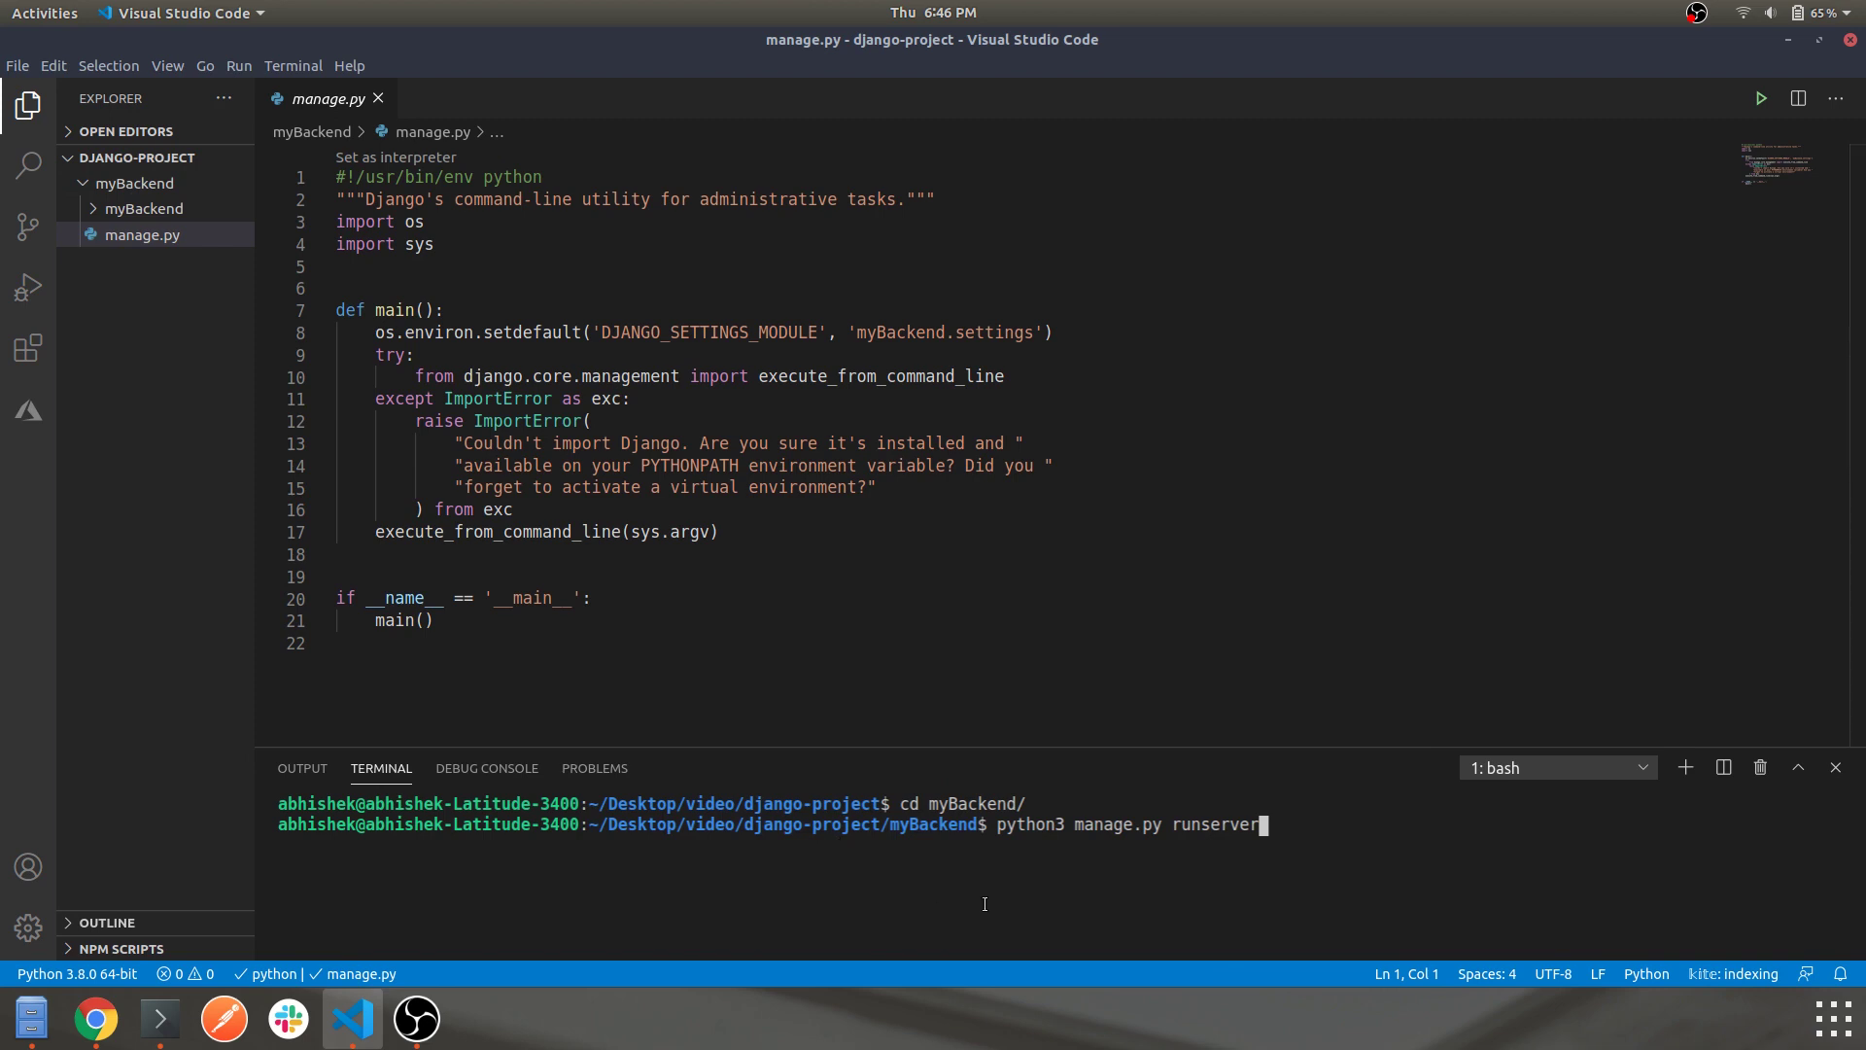
{"action": "key", "text": "Return"}
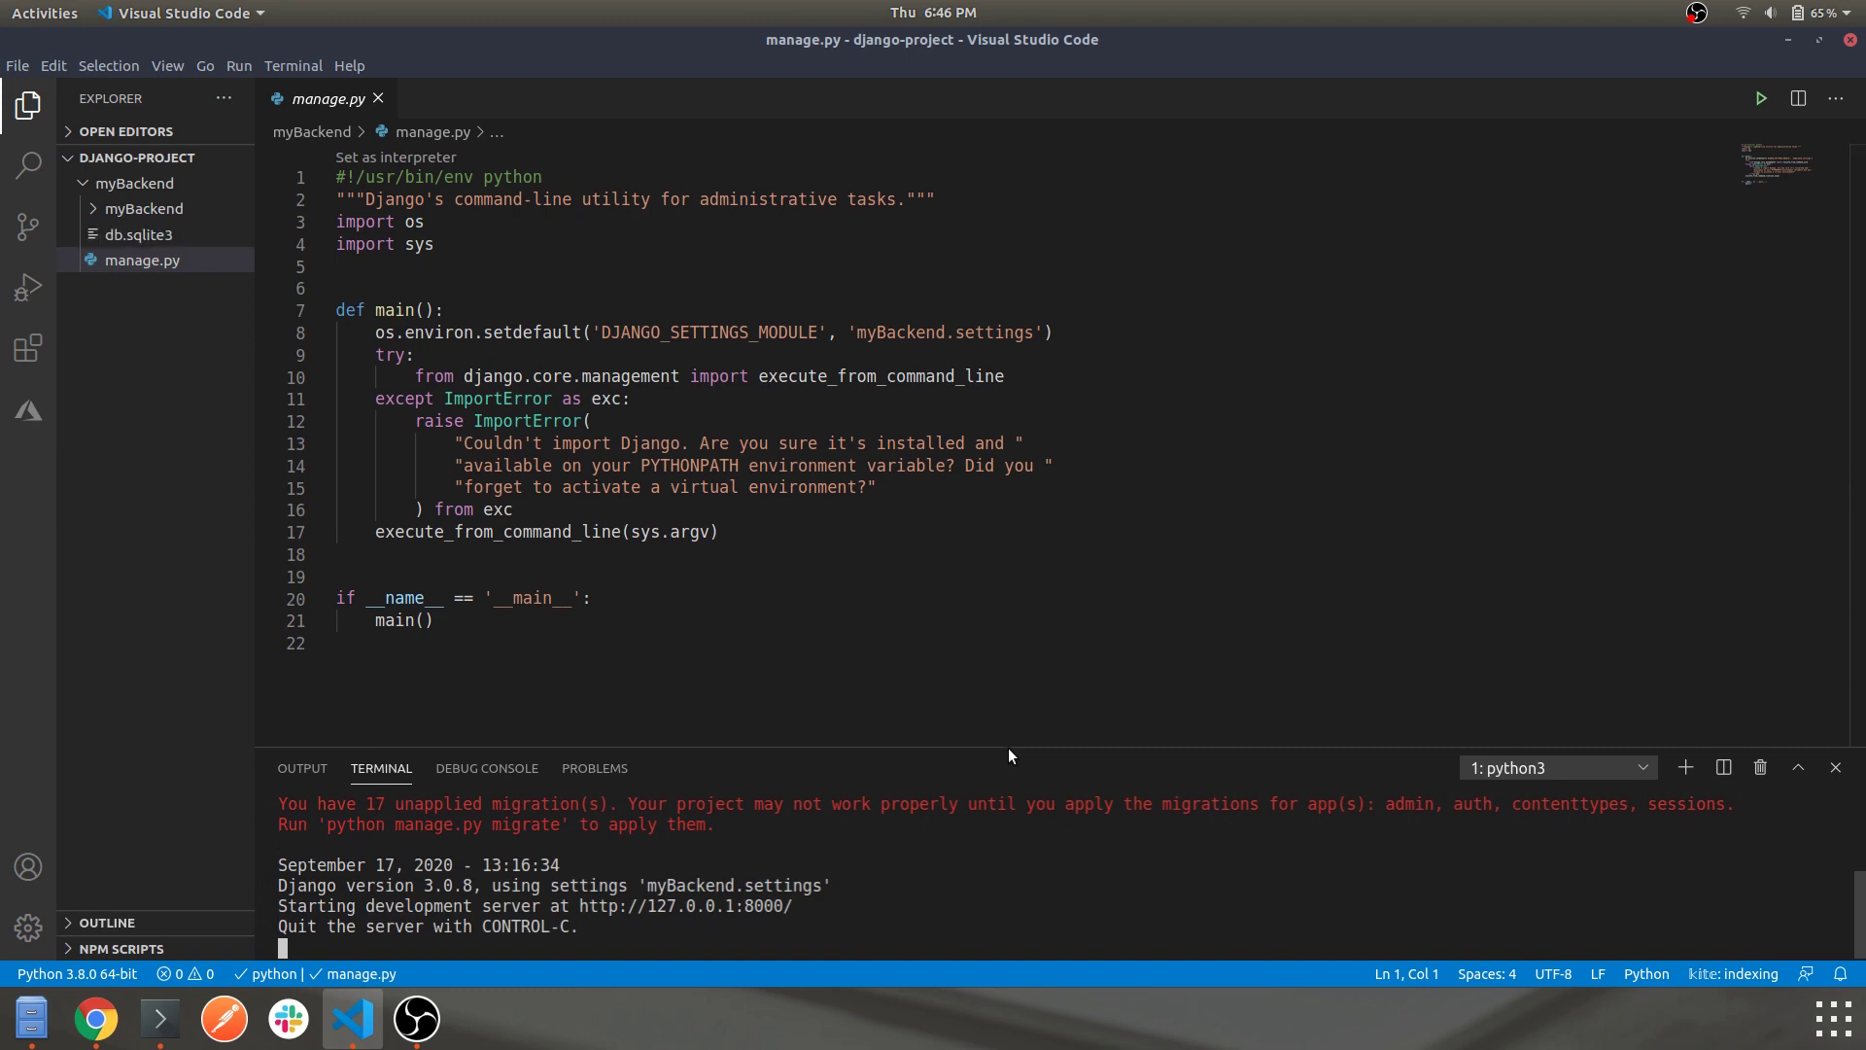
{"action": "left_click_drag", "start_coordinate": [1007, 755], "coordinate": [1007, 518]}
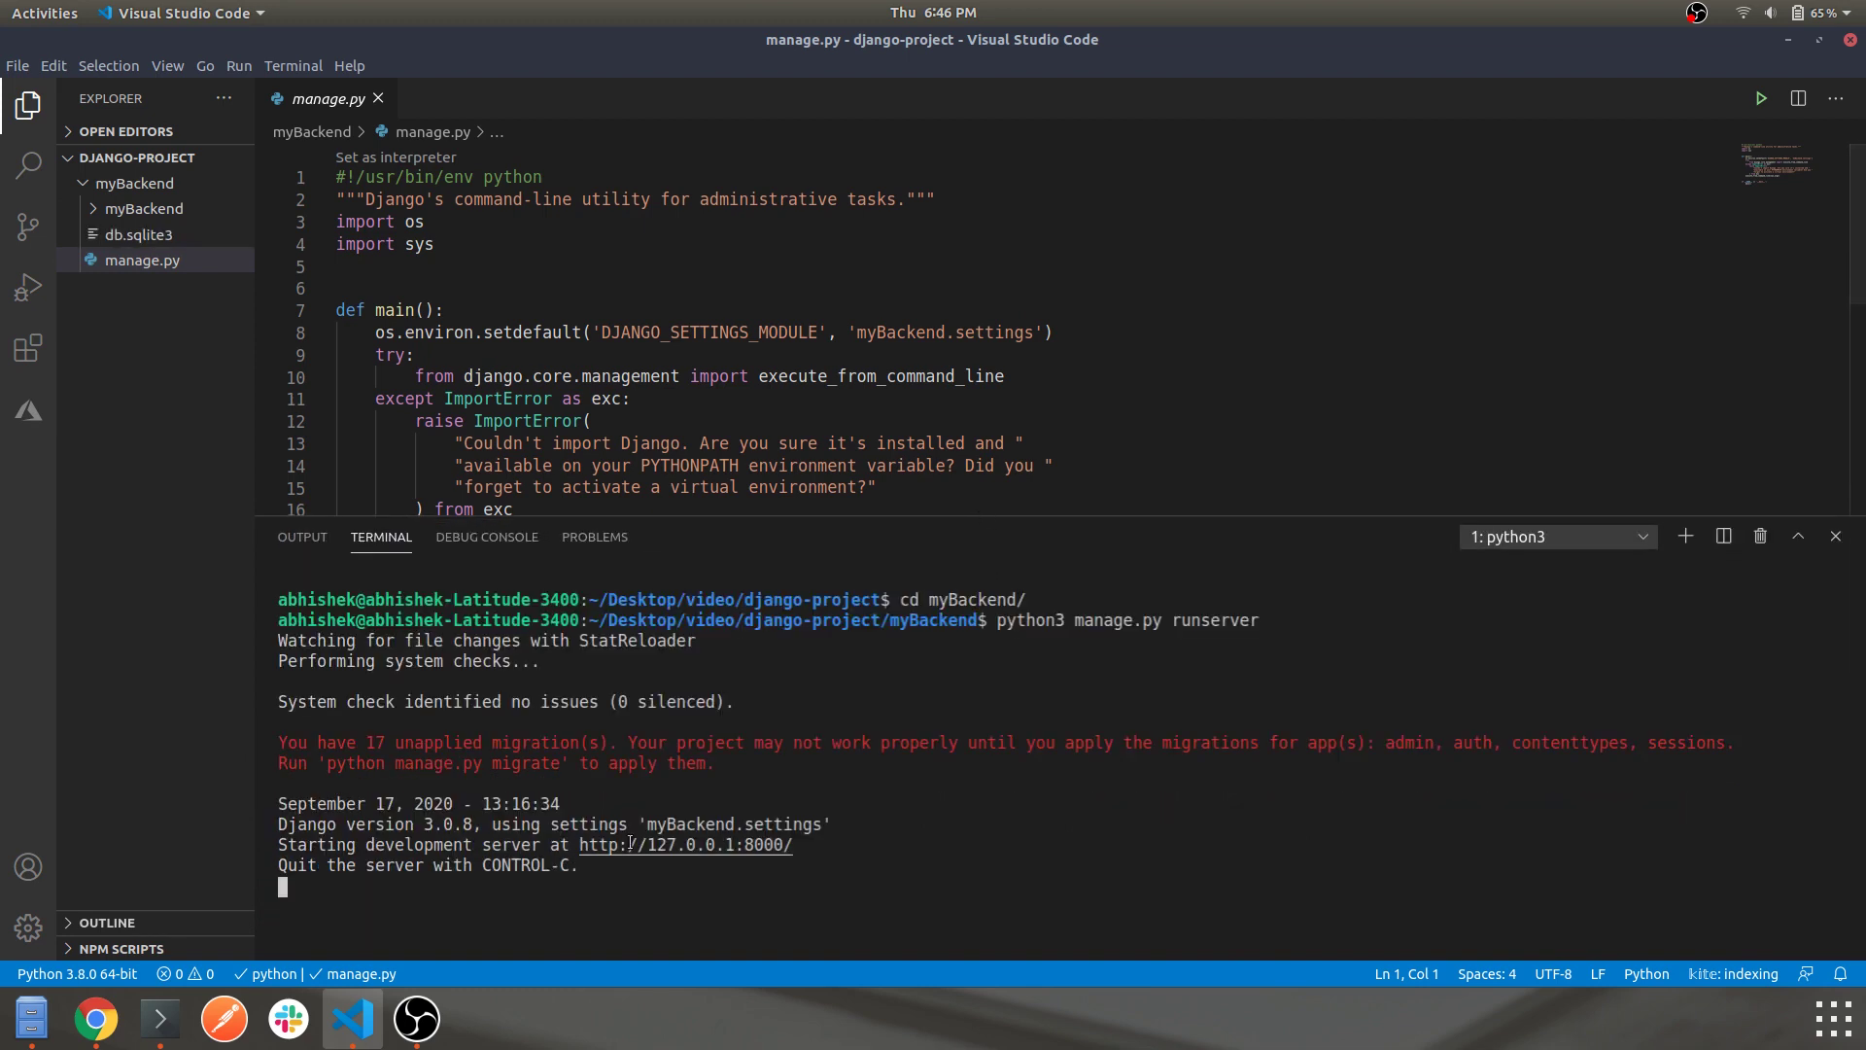
{"action": "left_click", "coordinate": [725, 845], "text": "ctrl"}
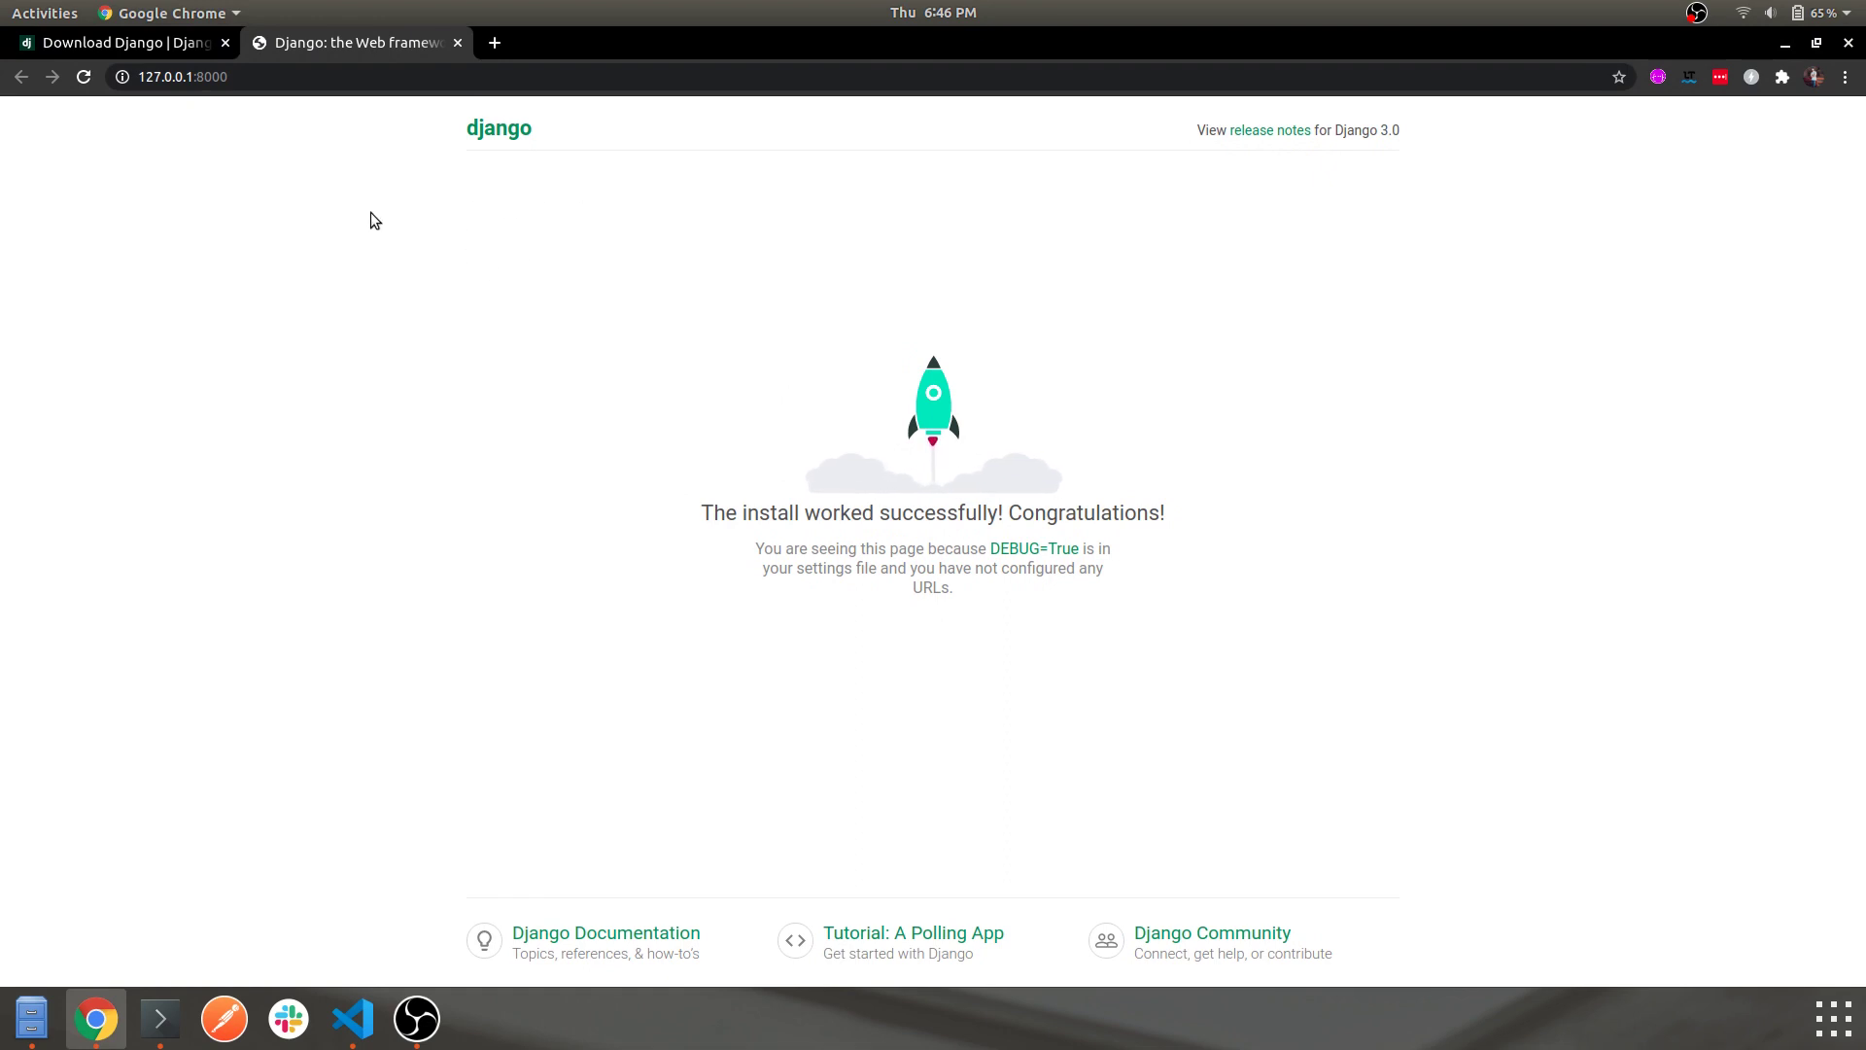
{"action": "left_click", "coordinate": [194, 78]}
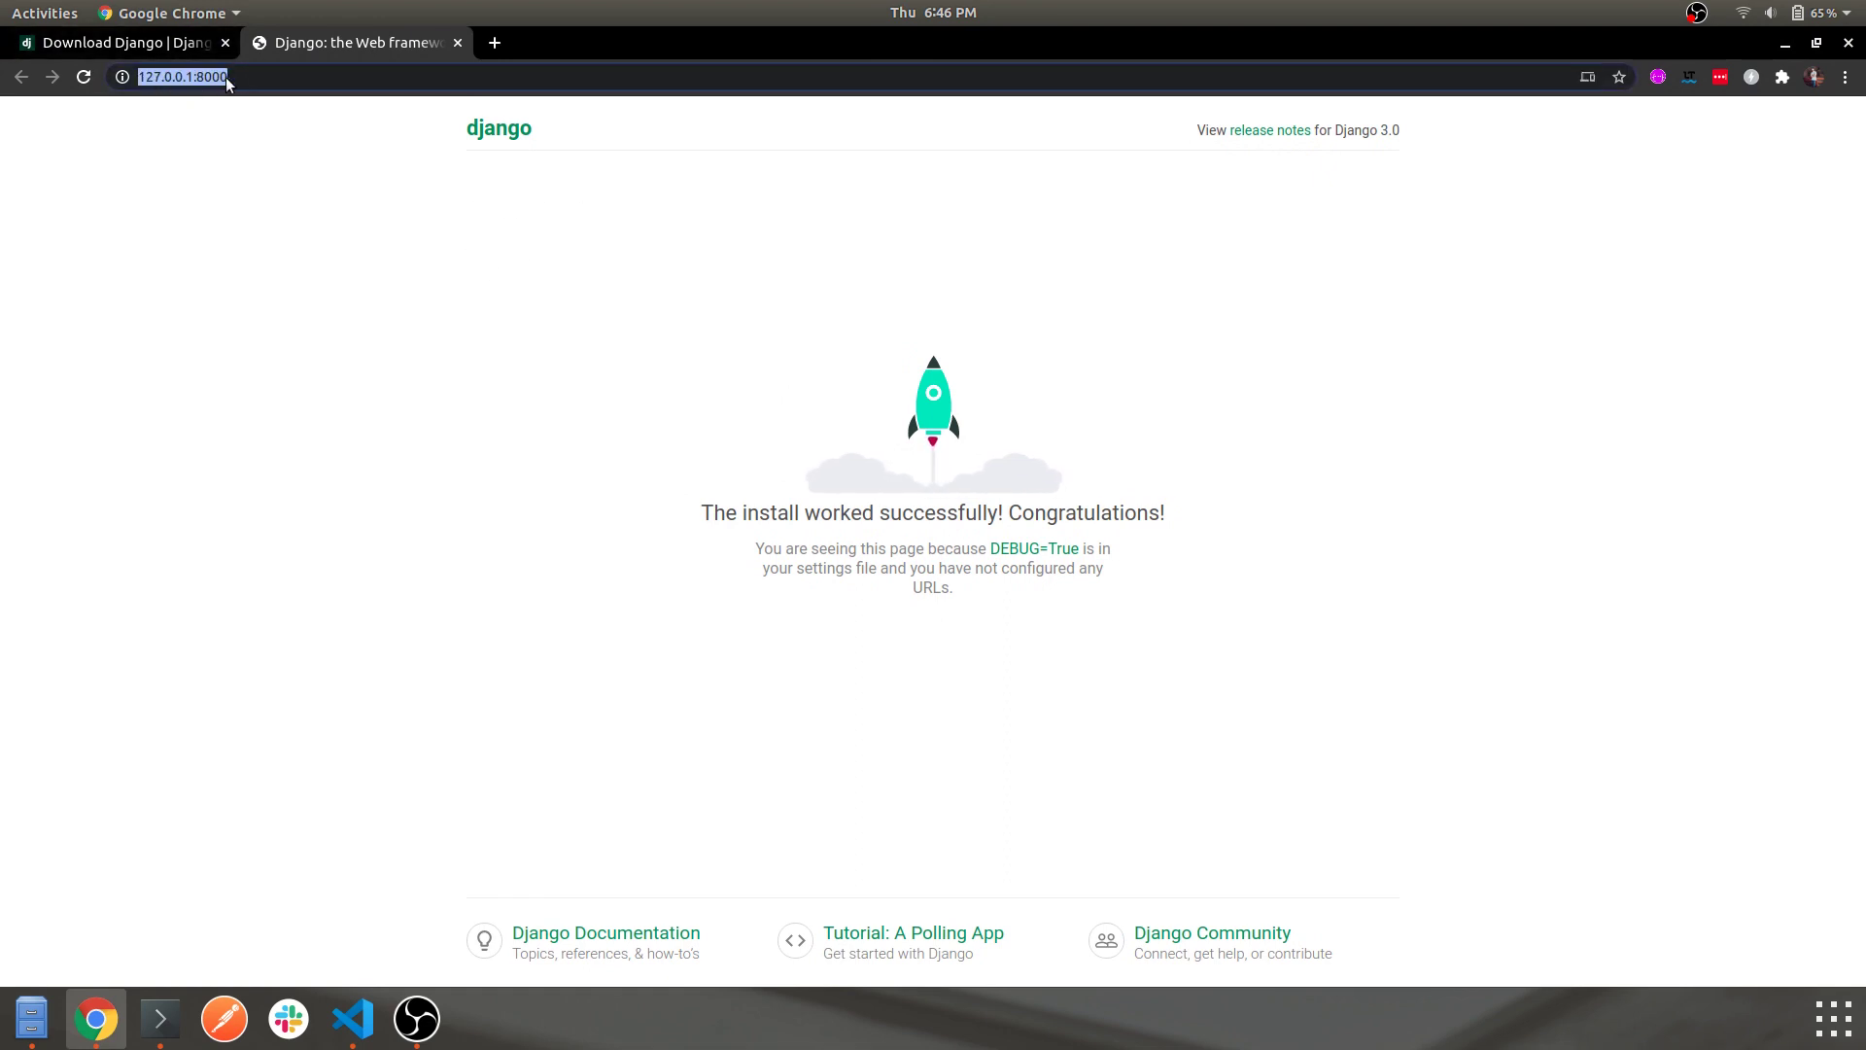
{"action": "left_click", "coordinate": [419, 379]}
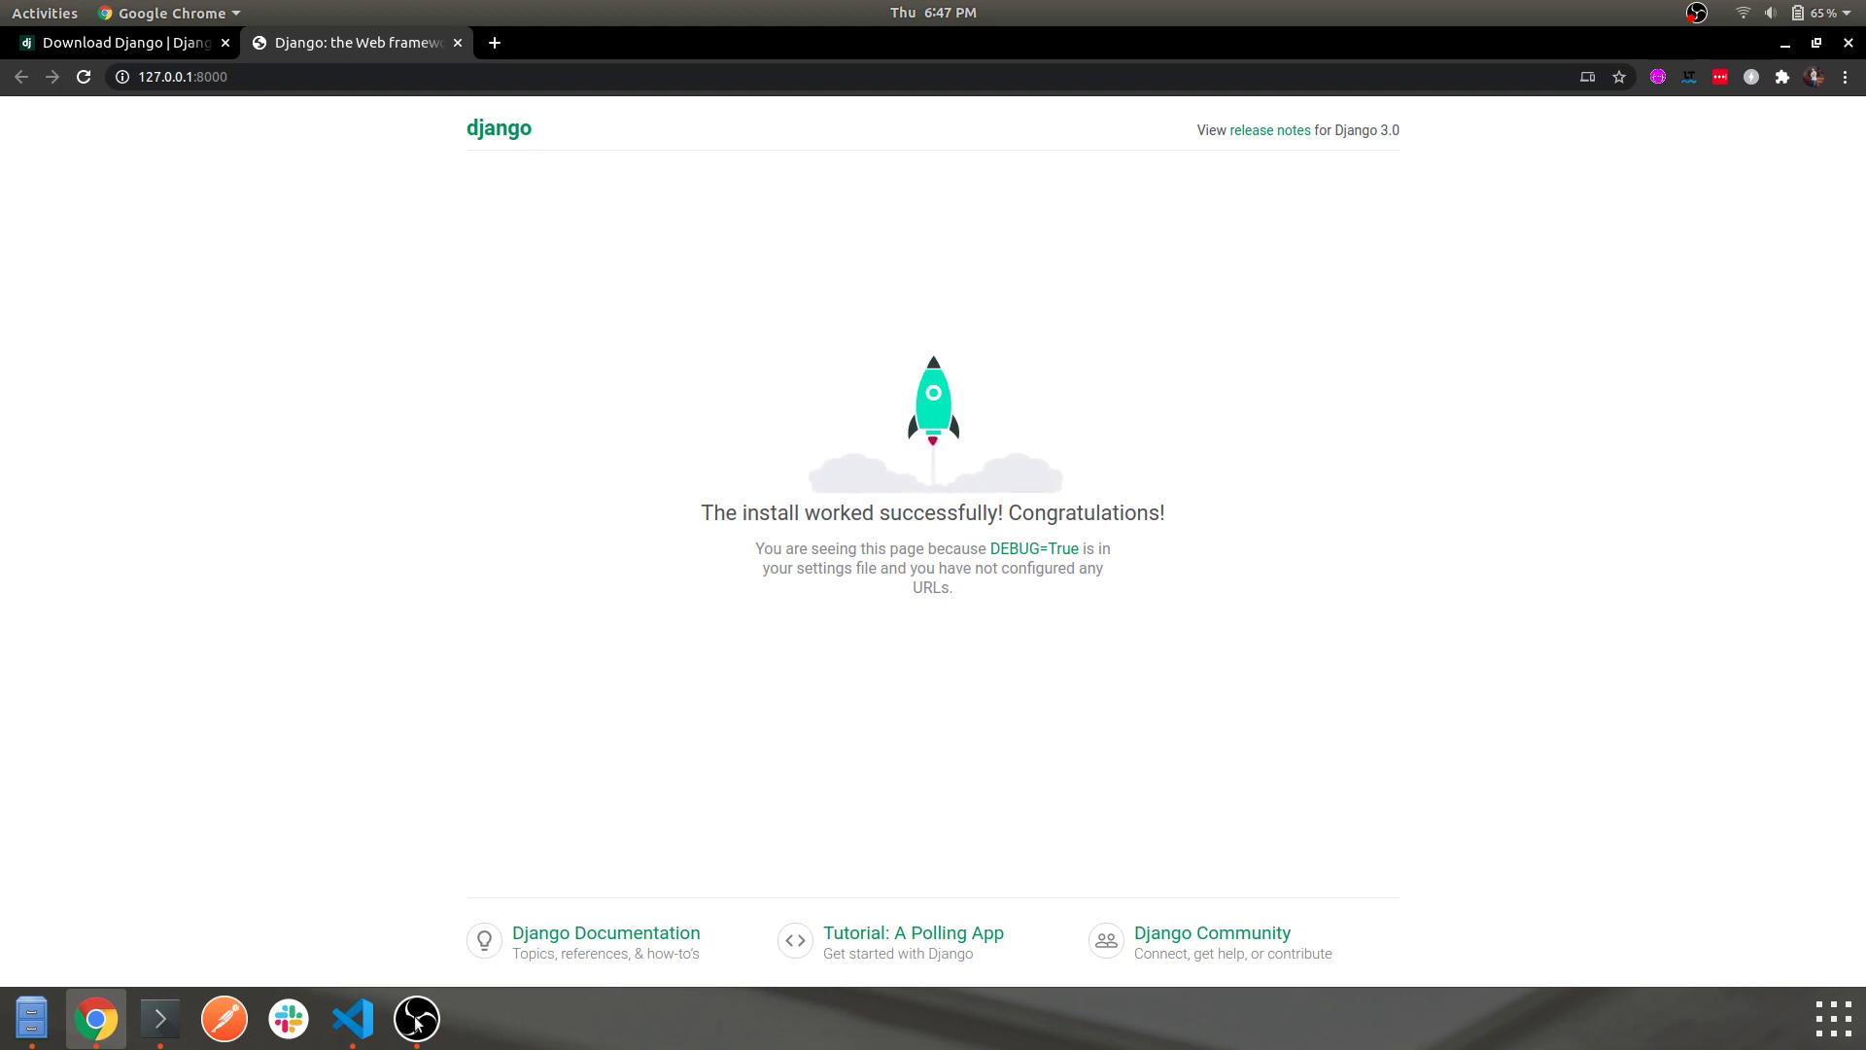
{"action": "left_click", "coordinate": [91, 81]}
Switch to Visual Studio Code, enlarge the terminal, then stop the development server and clear the output.
{"action": "left_click", "coordinate": [353, 1018]}
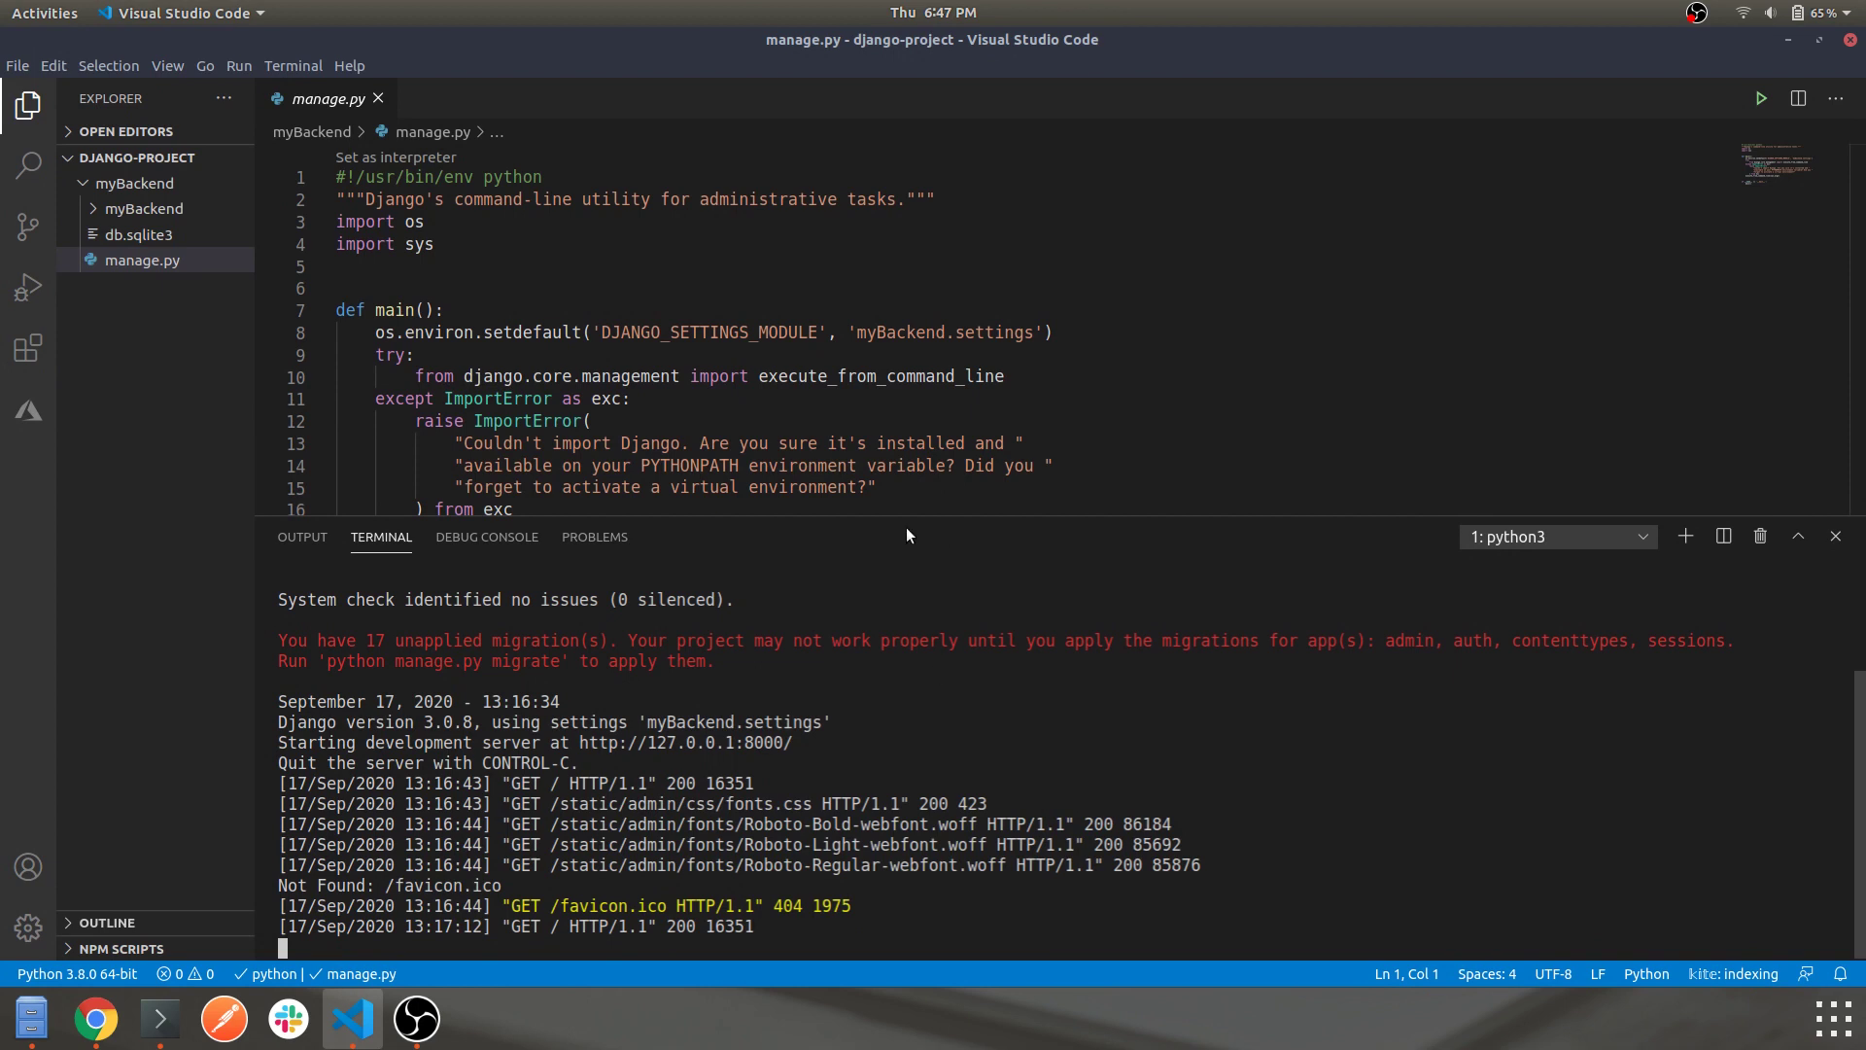
{"action": "left_click_drag", "start_coordinate": [876, 515], "coordinate": [875, 330]}
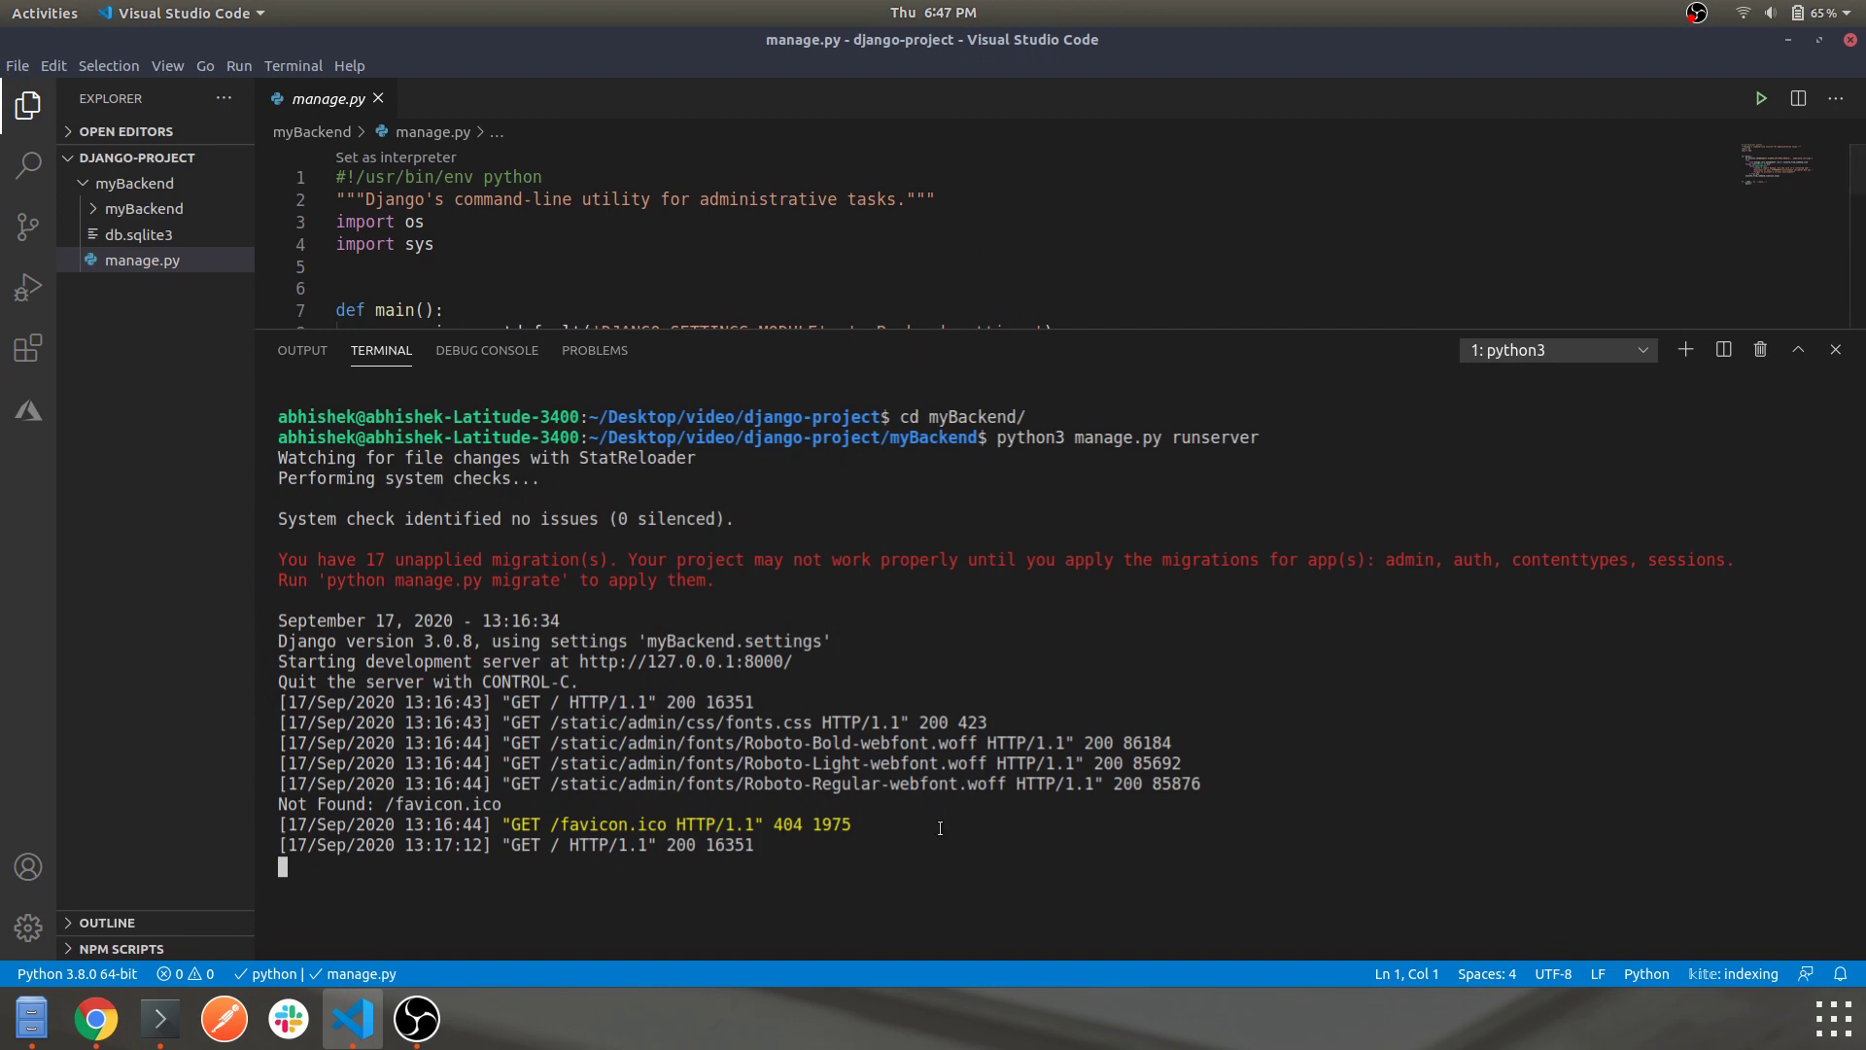
{"action": "key", "text": "ctrl+c"}
{"action": "type", "text": "clear"}
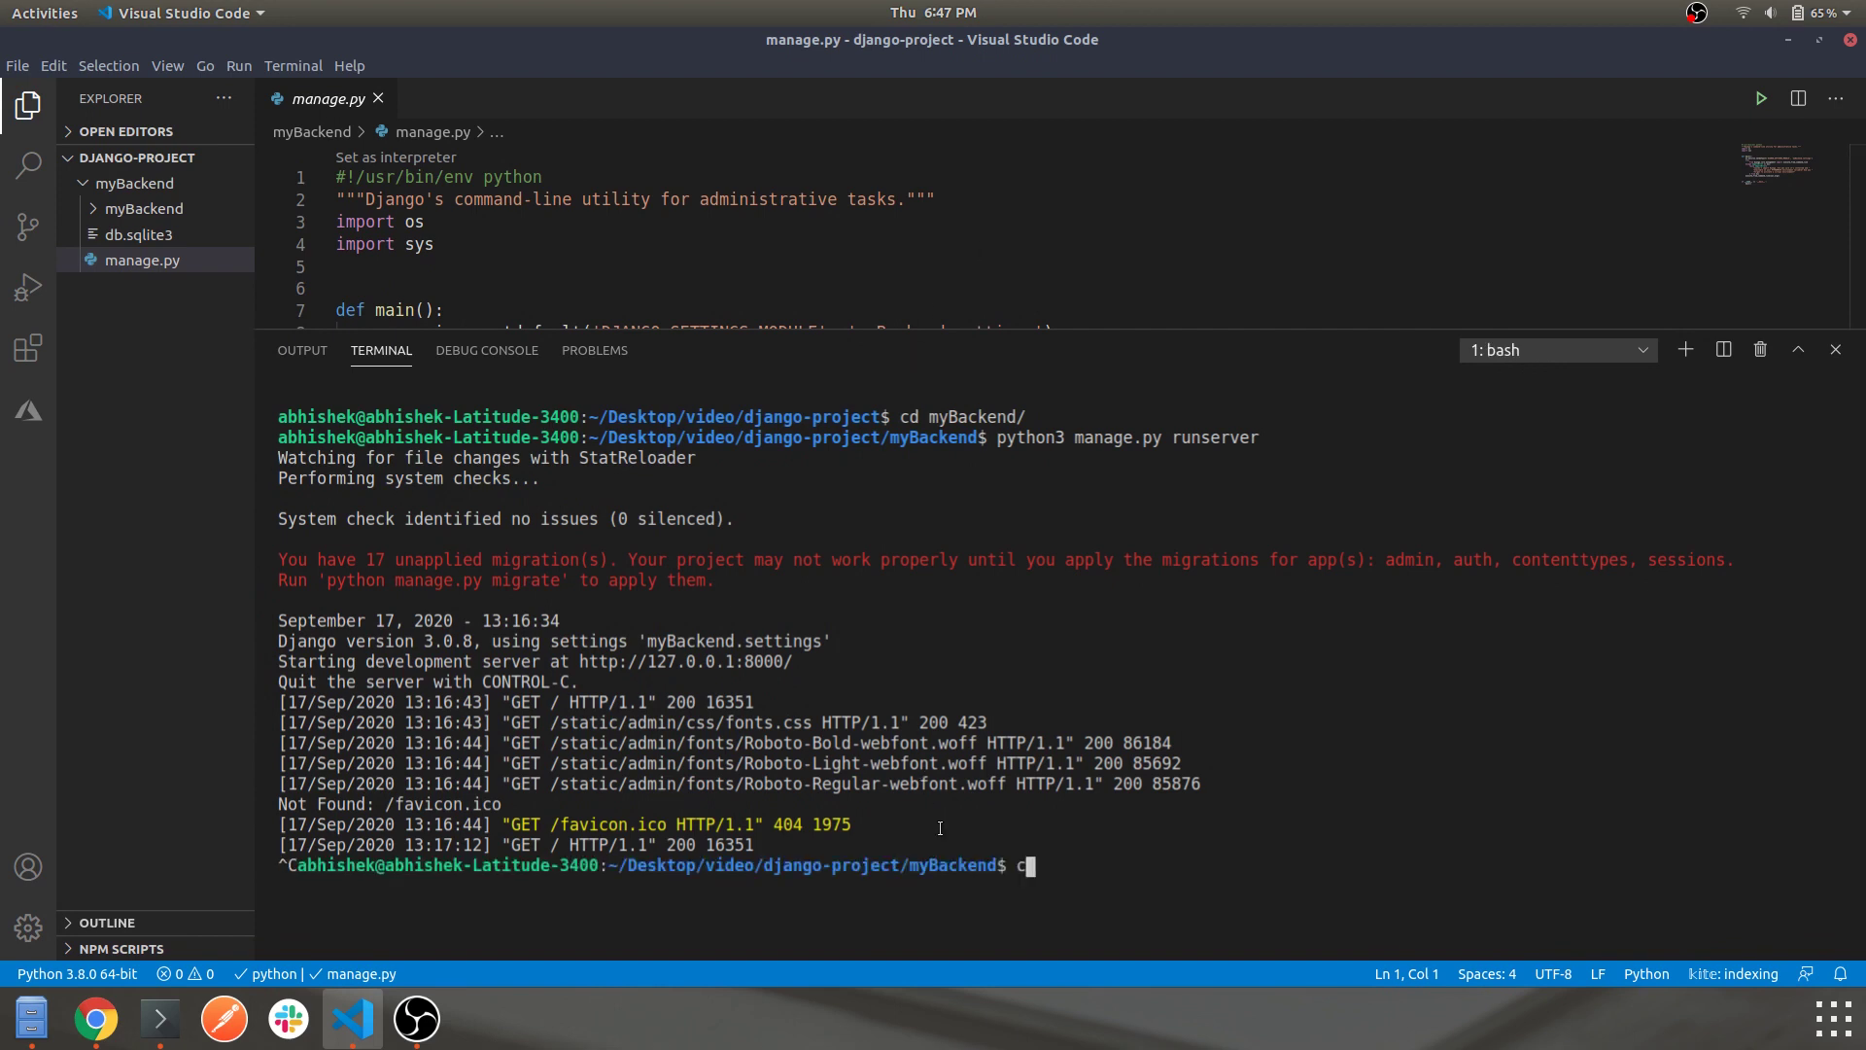
{"action": "key", "text": "Return"}
Restart the development server by rerunning python3 manage.py runserver from the command history.
{"action": "key", "text": "Up"}
{"action": "key", "text": "Up"}
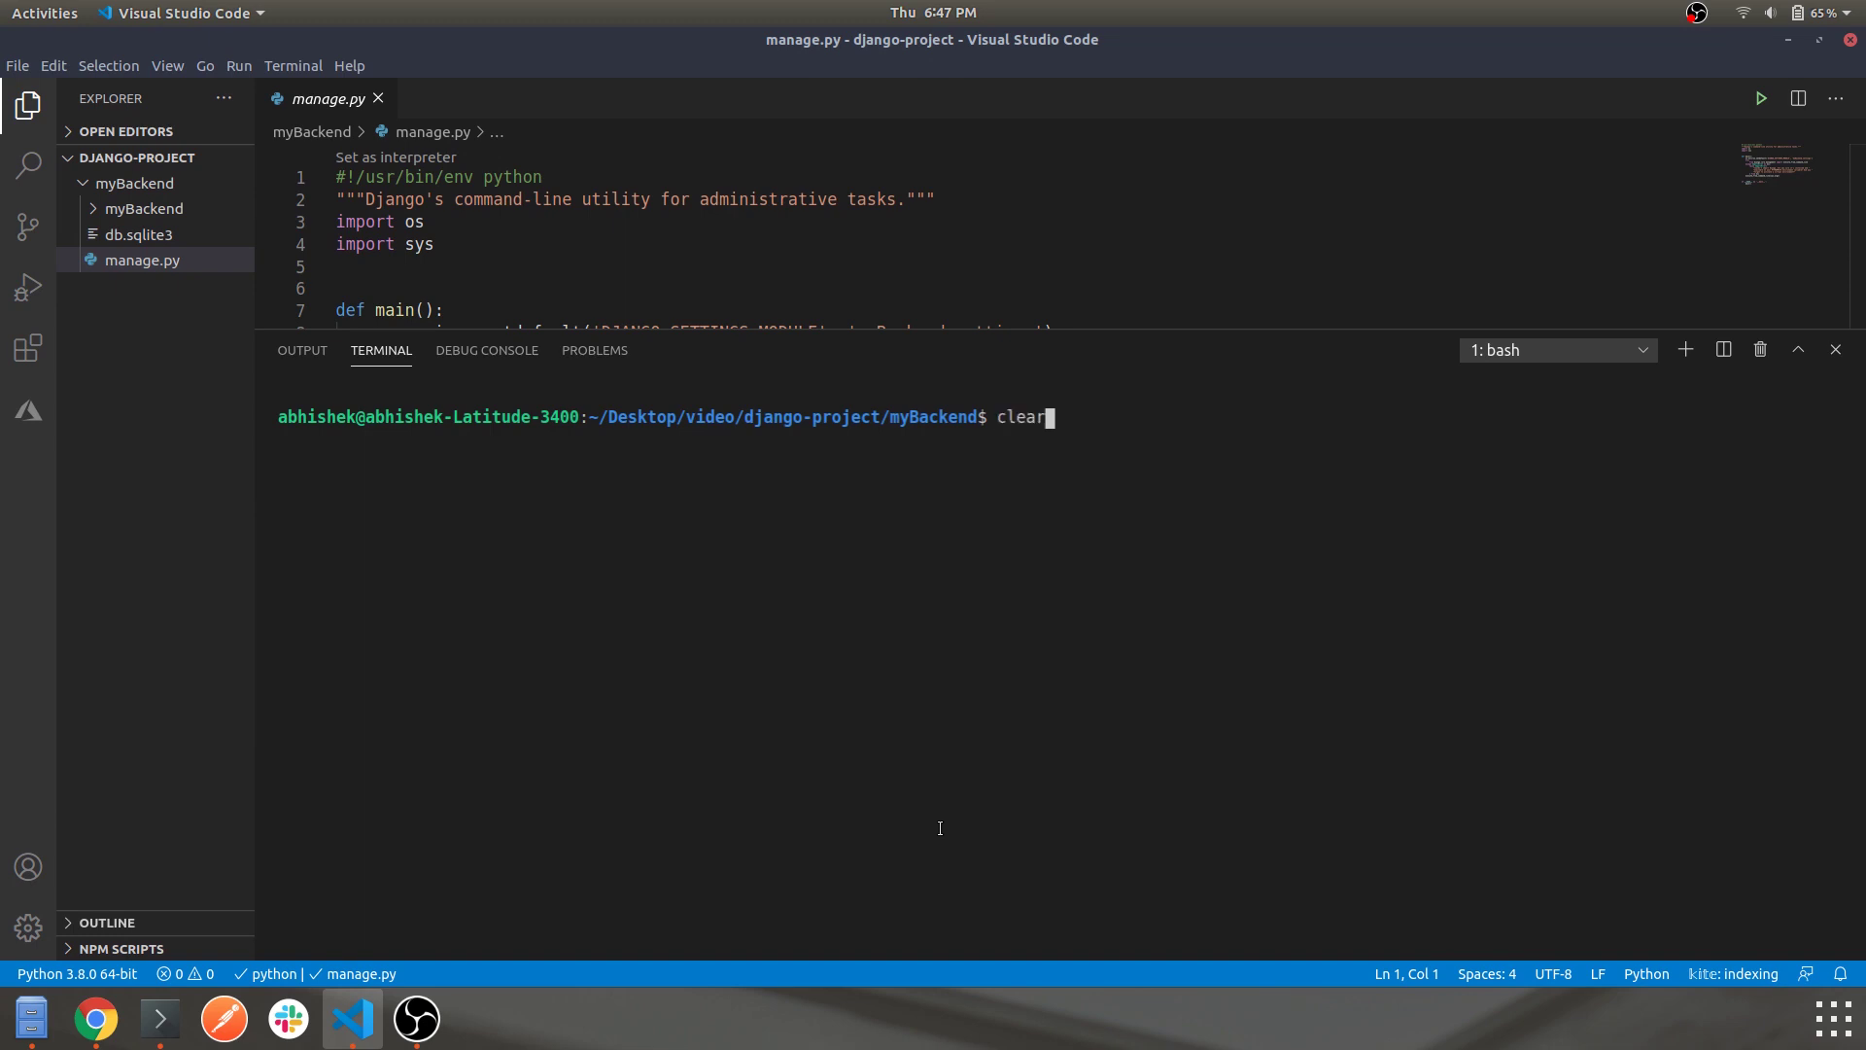
{"action": "key", "text": "Return"}
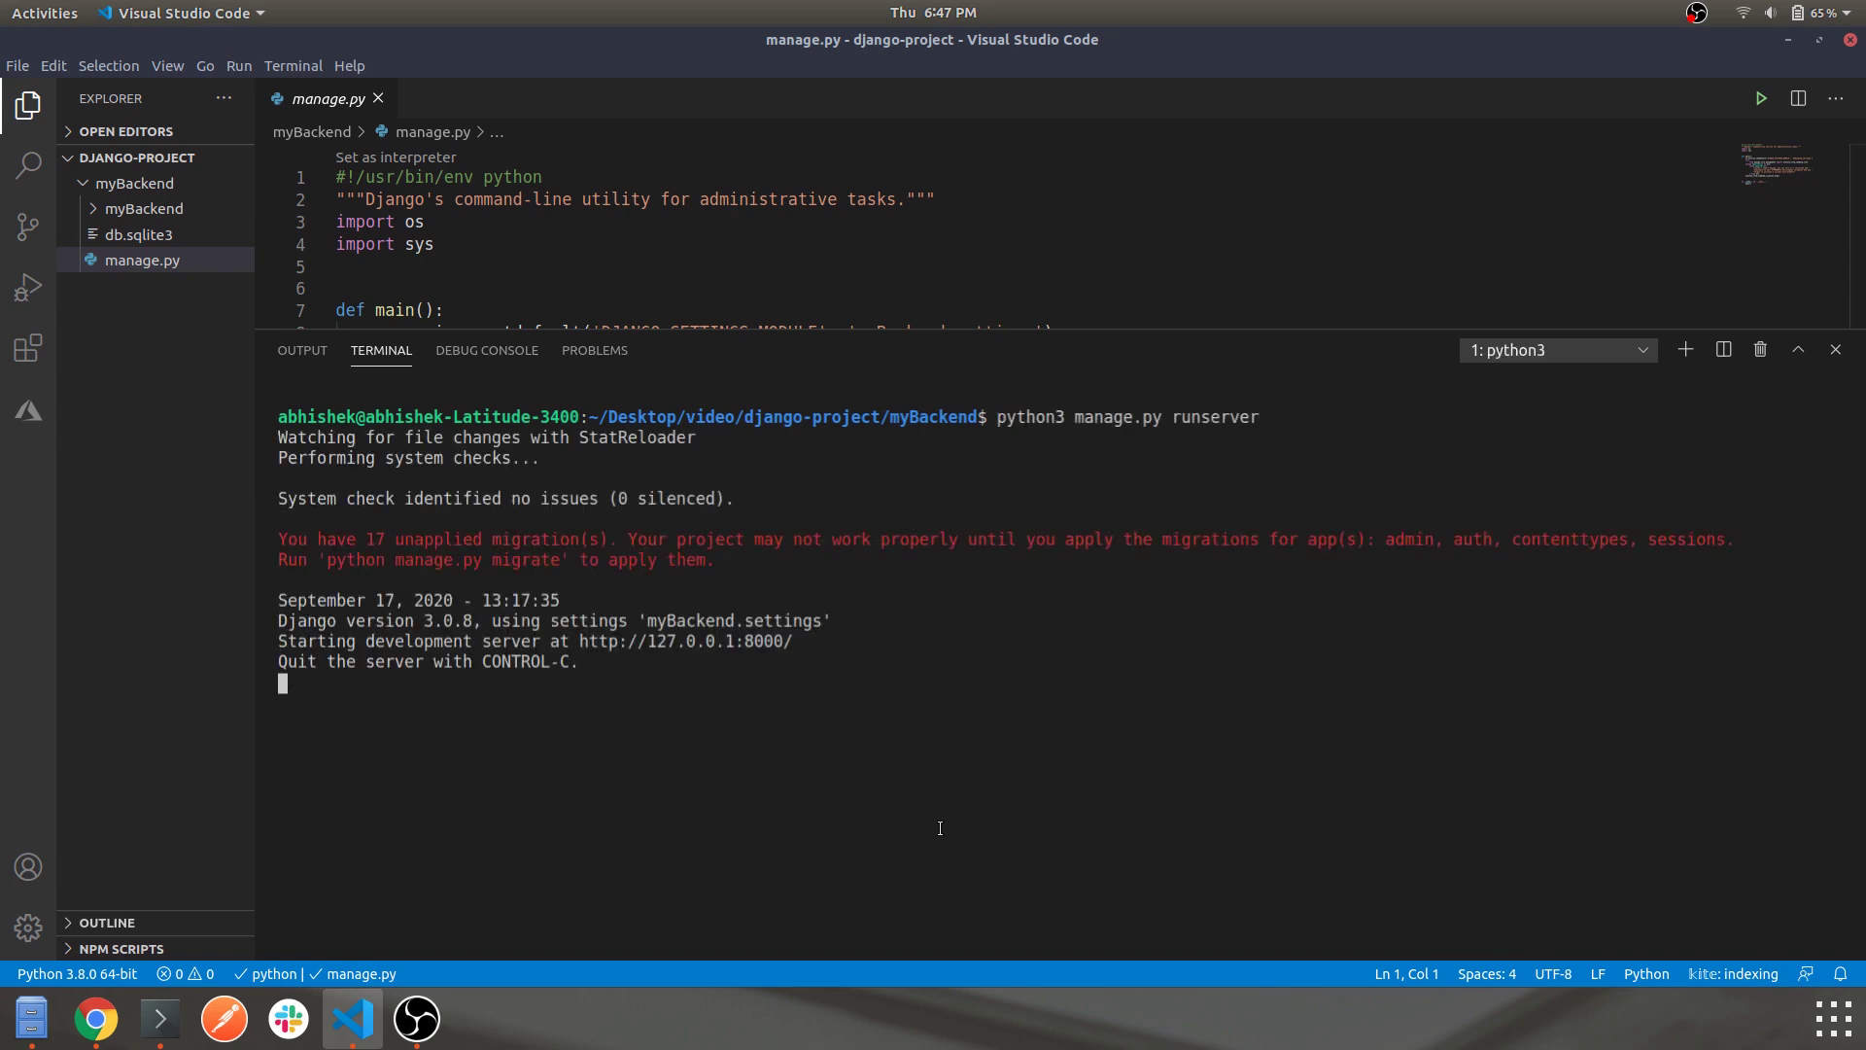
Switch to Chrome and reload the Django welcome page at 127.0.0.1:8000 to check the restarted server.
{"action": "key", "text": "alt+Tab"}
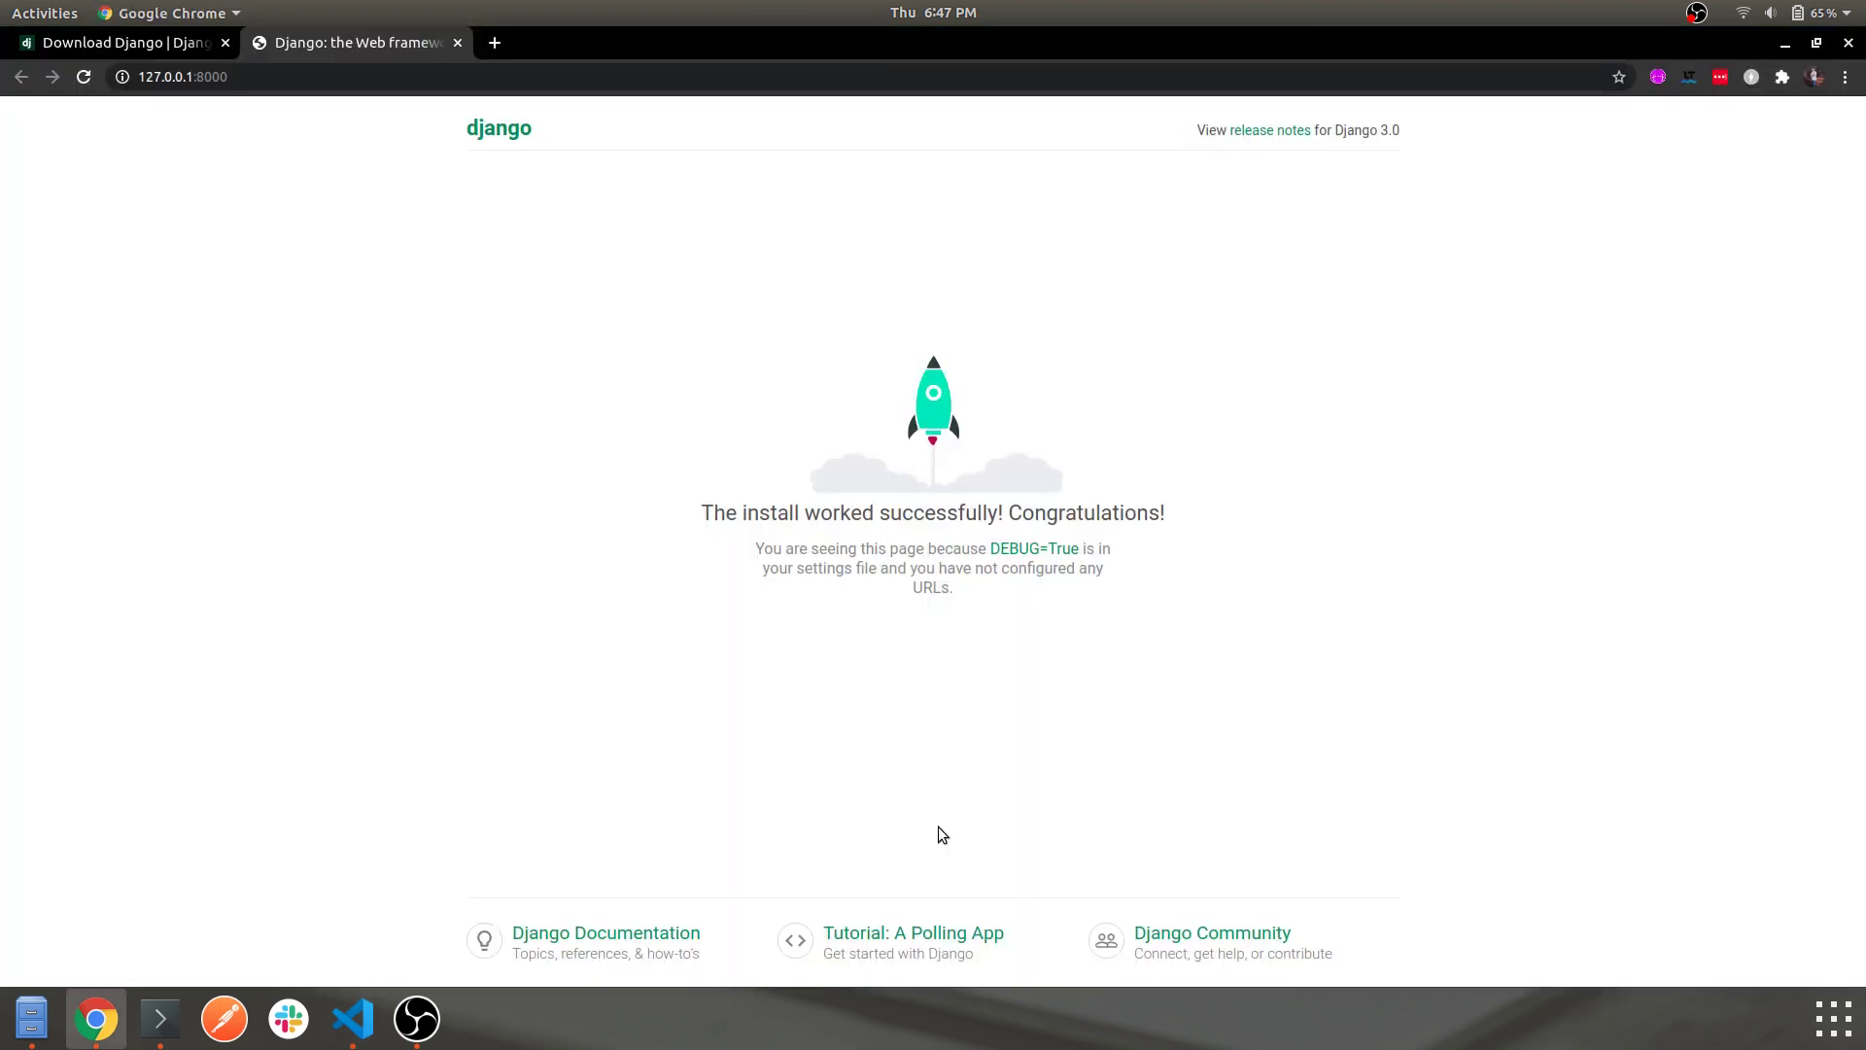
{"action": "key", "text": "ctrl+r"}
{"action": "left_click", "coordinate": [81, 78]}
Switch to Visual Studio Code and shrink the terminal to show more of manage.py.
{"action": "left_click", "coordinate": [353, 1017]}
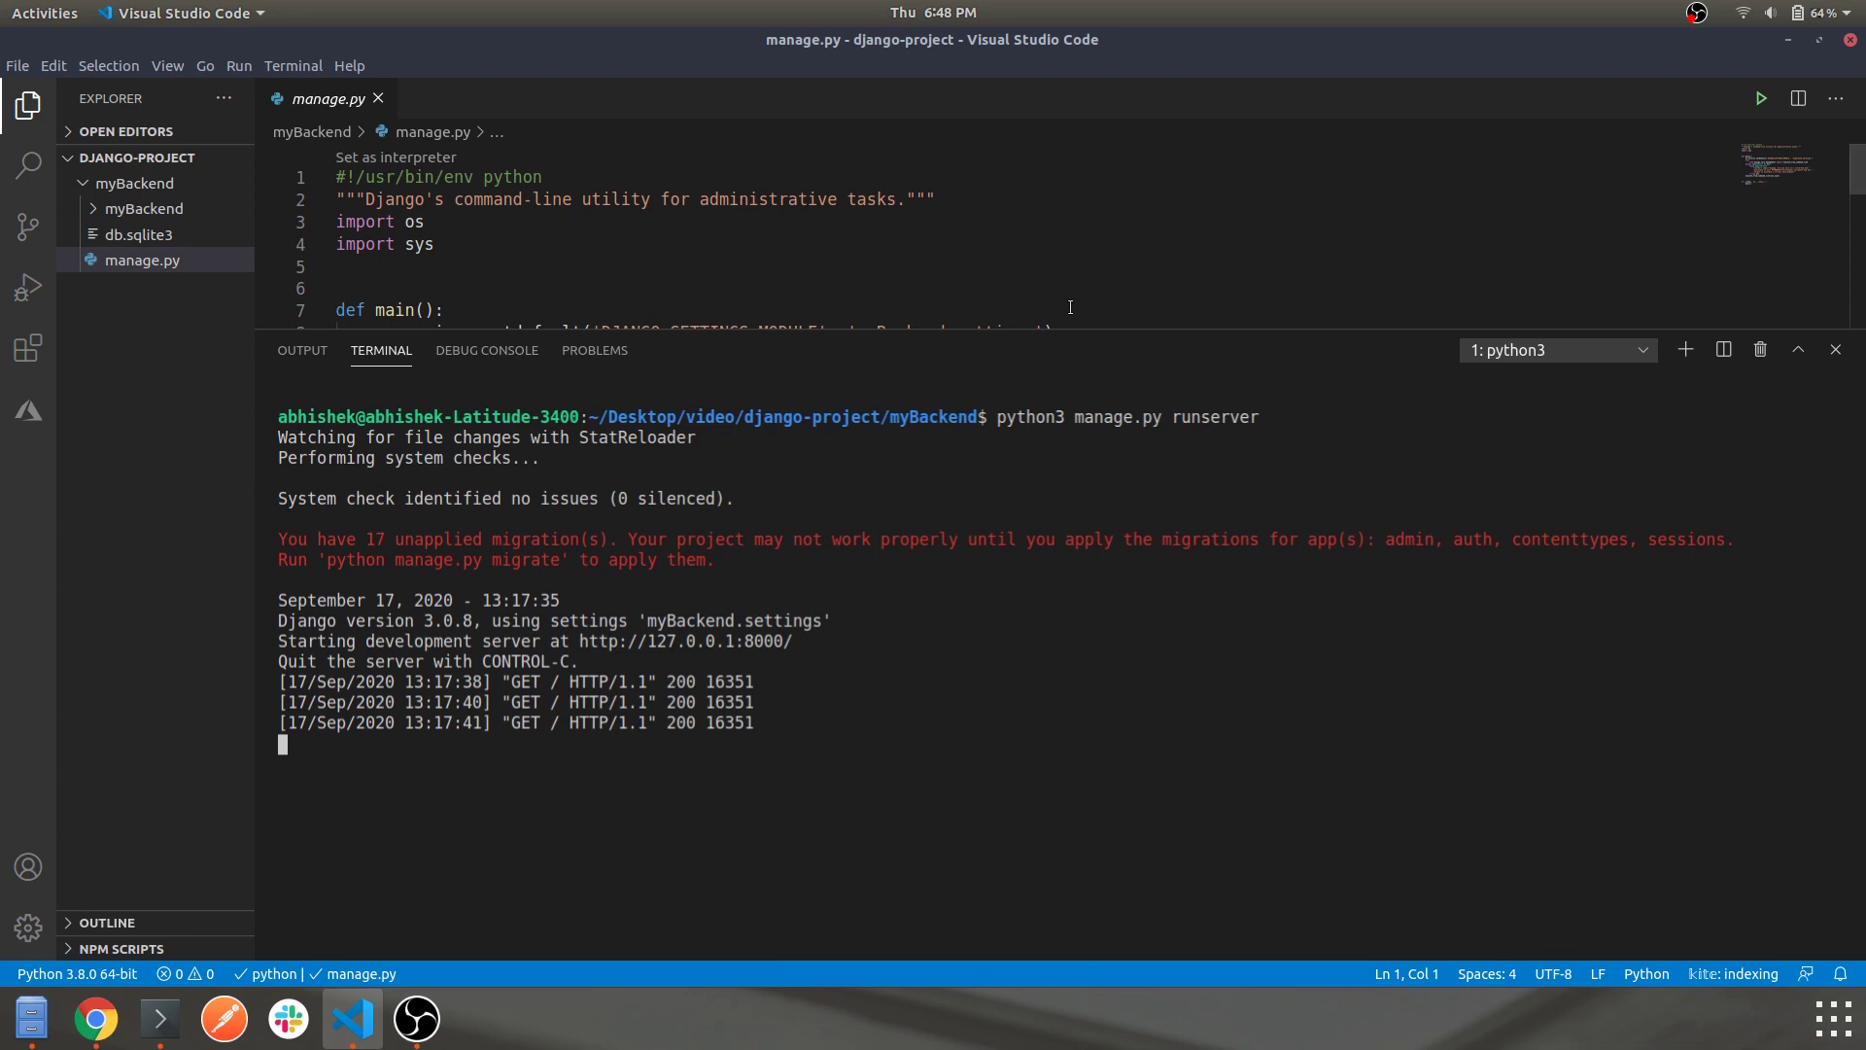
{"action": "left_click_drag", "start_coordinate": [934, 330], "coordinate": [949, 608]}
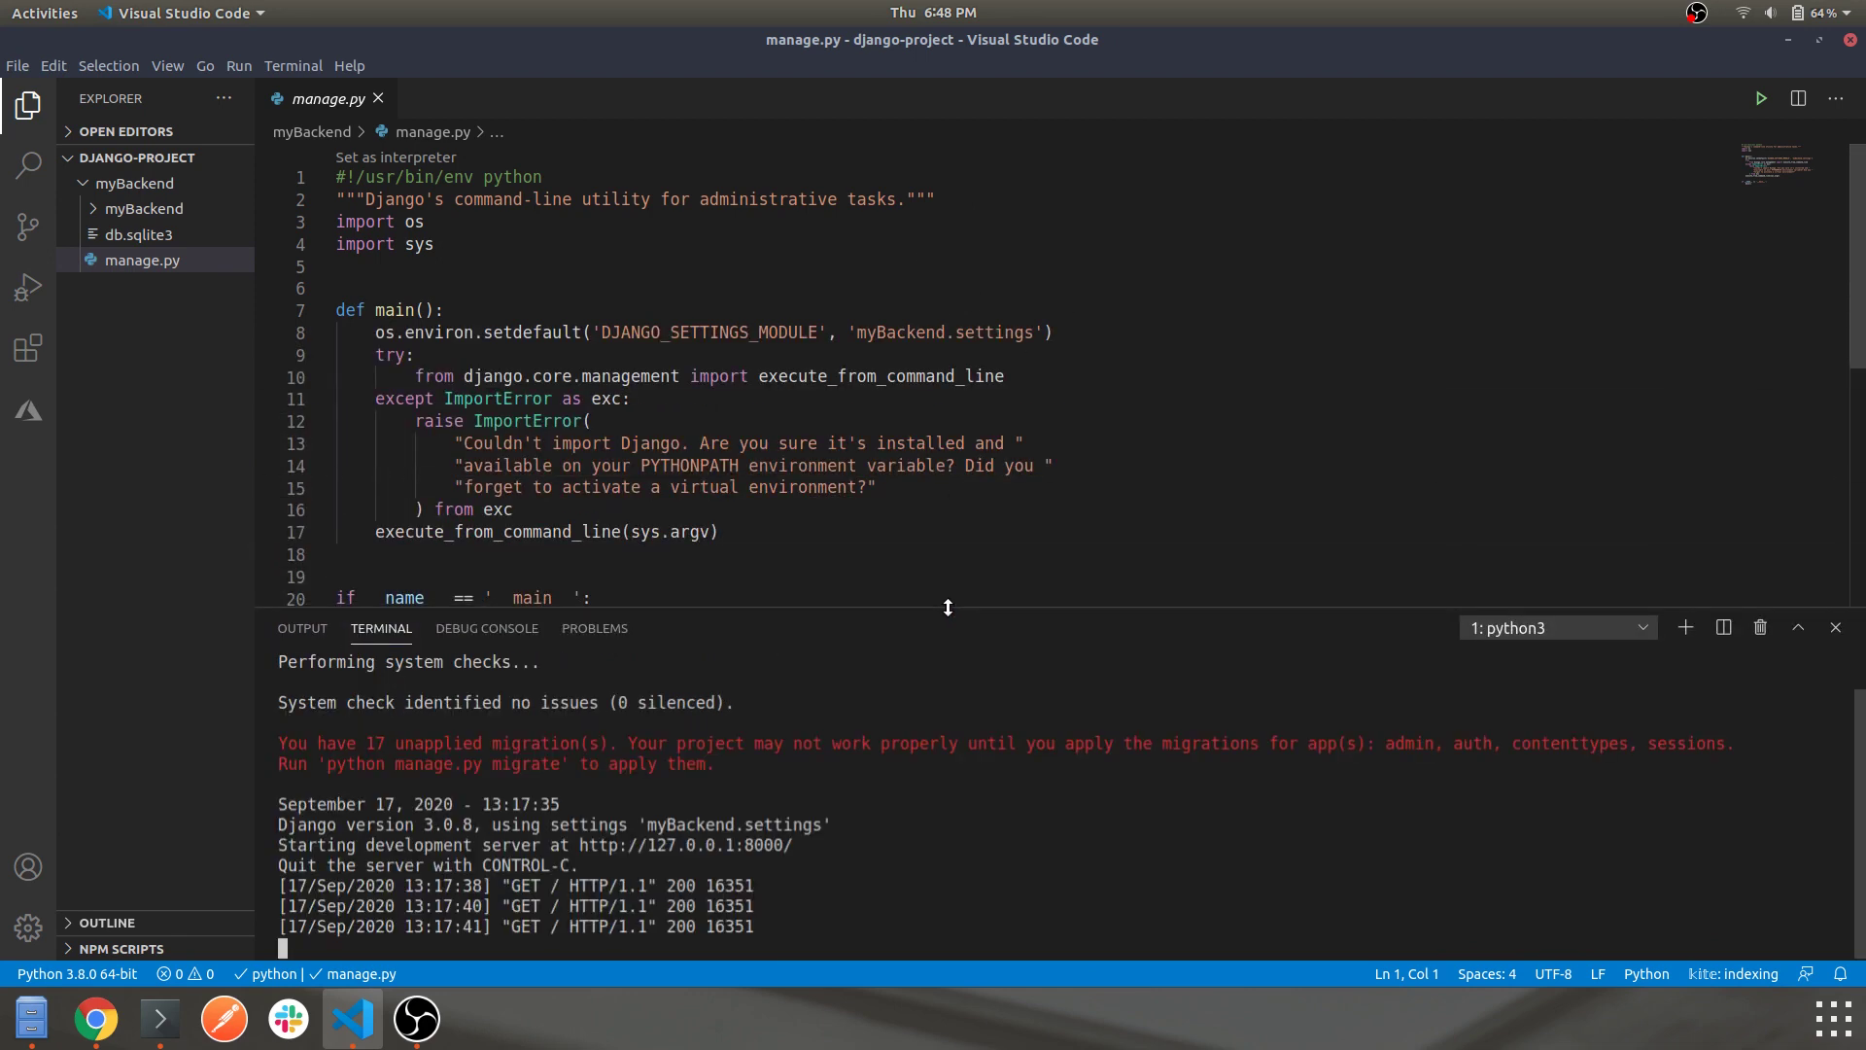
Open settings.py from the inner myBackend folder and examine its installed apps, middleware, templates and database settings.
{"action": "left_click", "coordinate": [98, 208]}
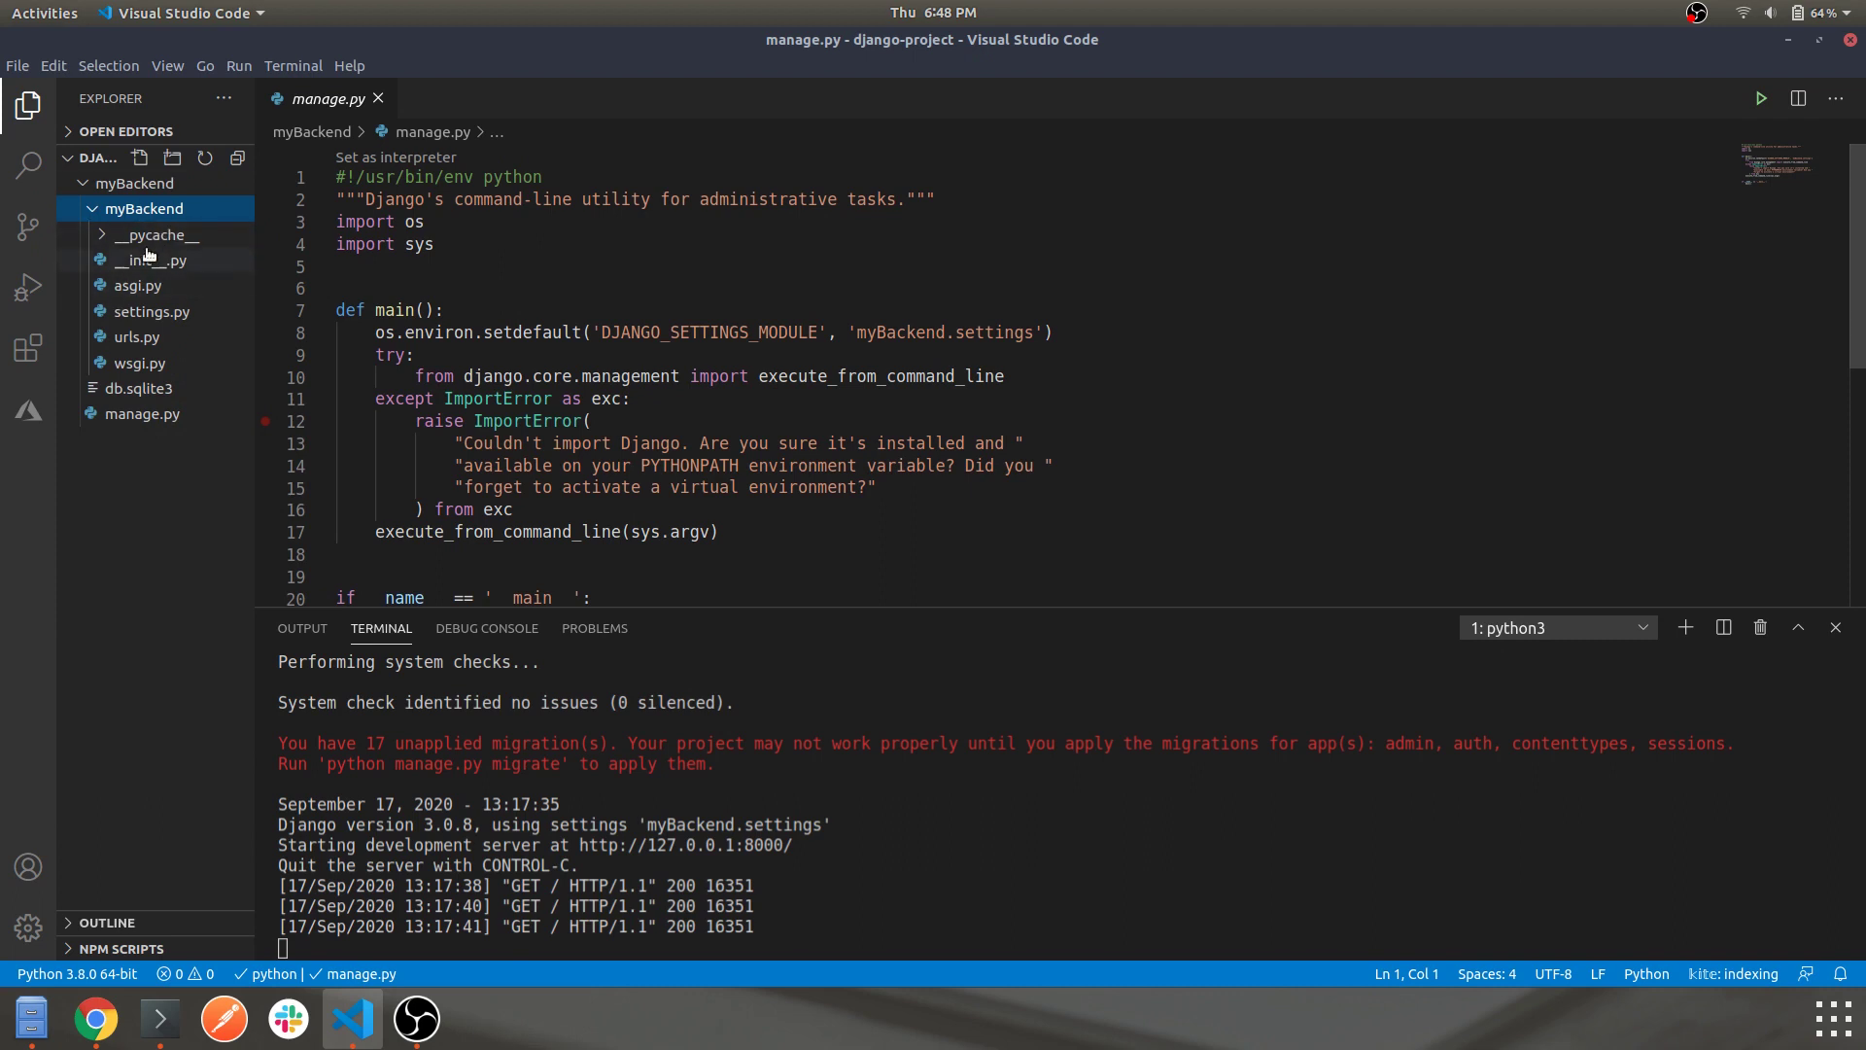
{"action": "left_click", "coordinate": [138, 311]}
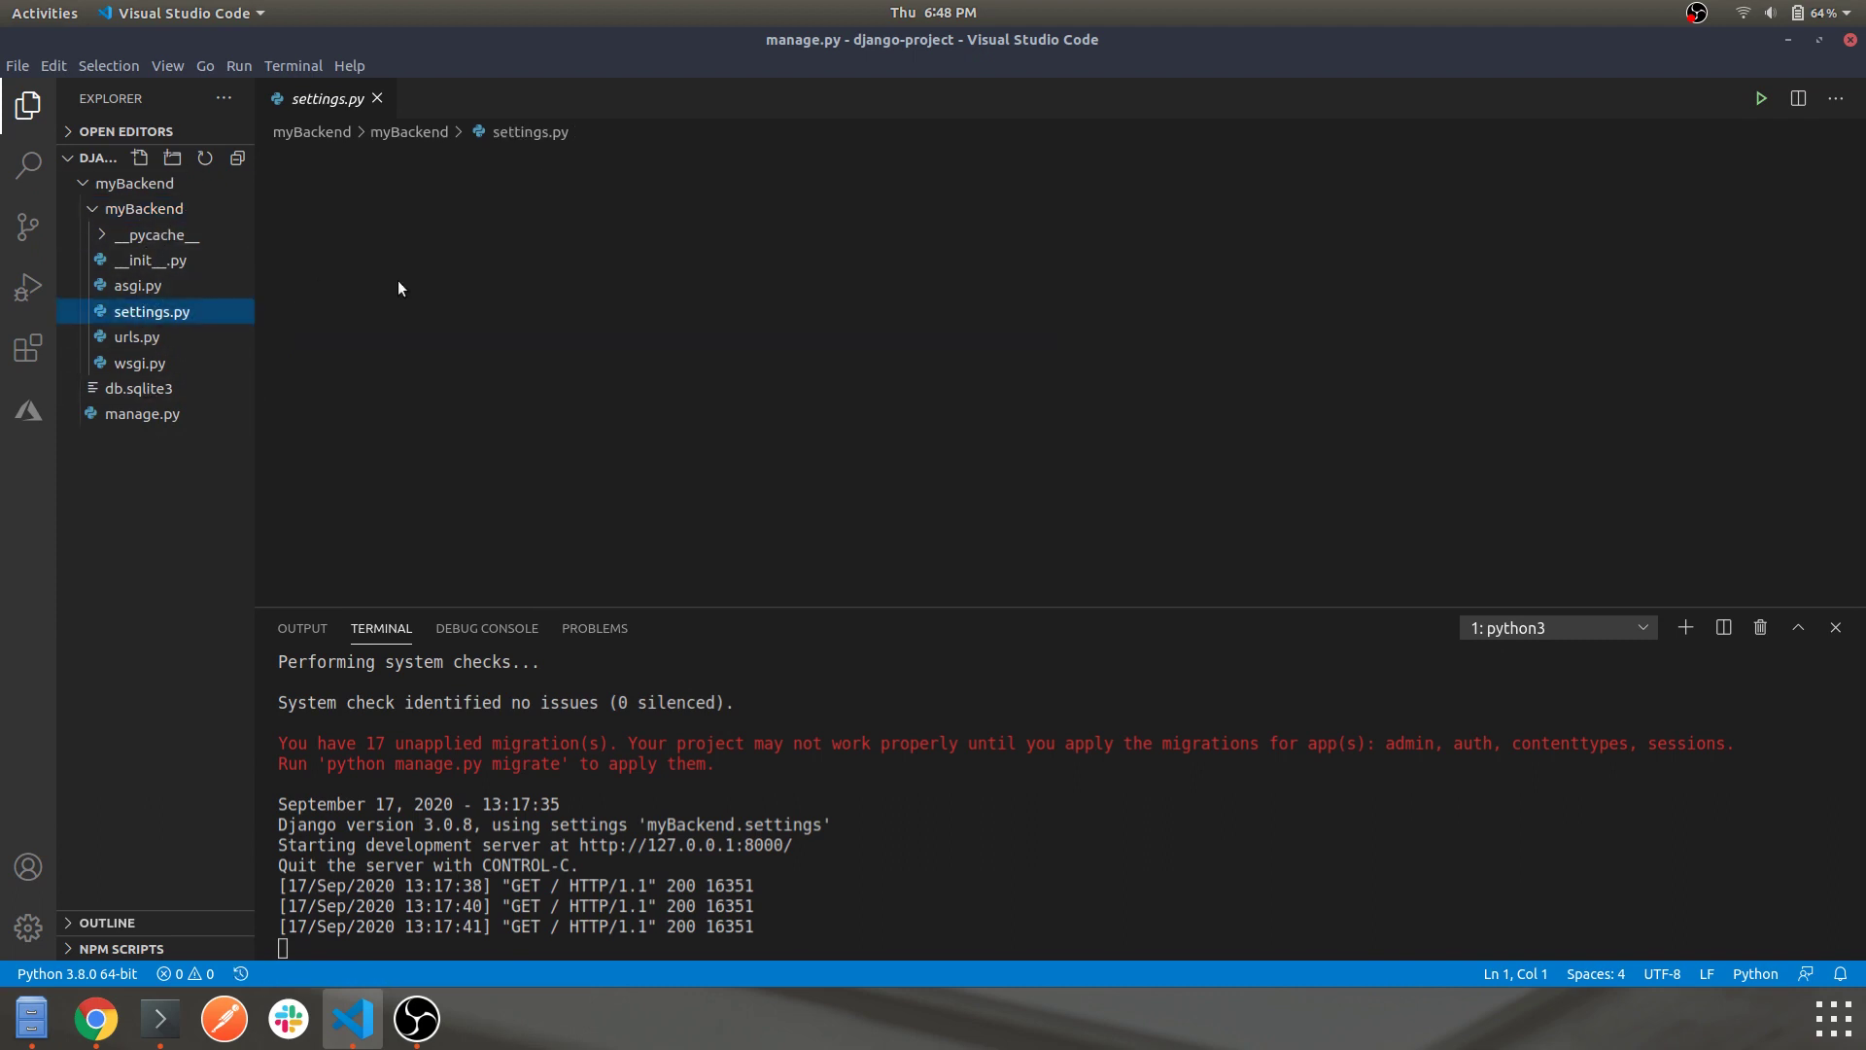
{"action": "scroll", "coordinate": [712, 422], "scroll_direction": "down", "scroll_amount": 6}
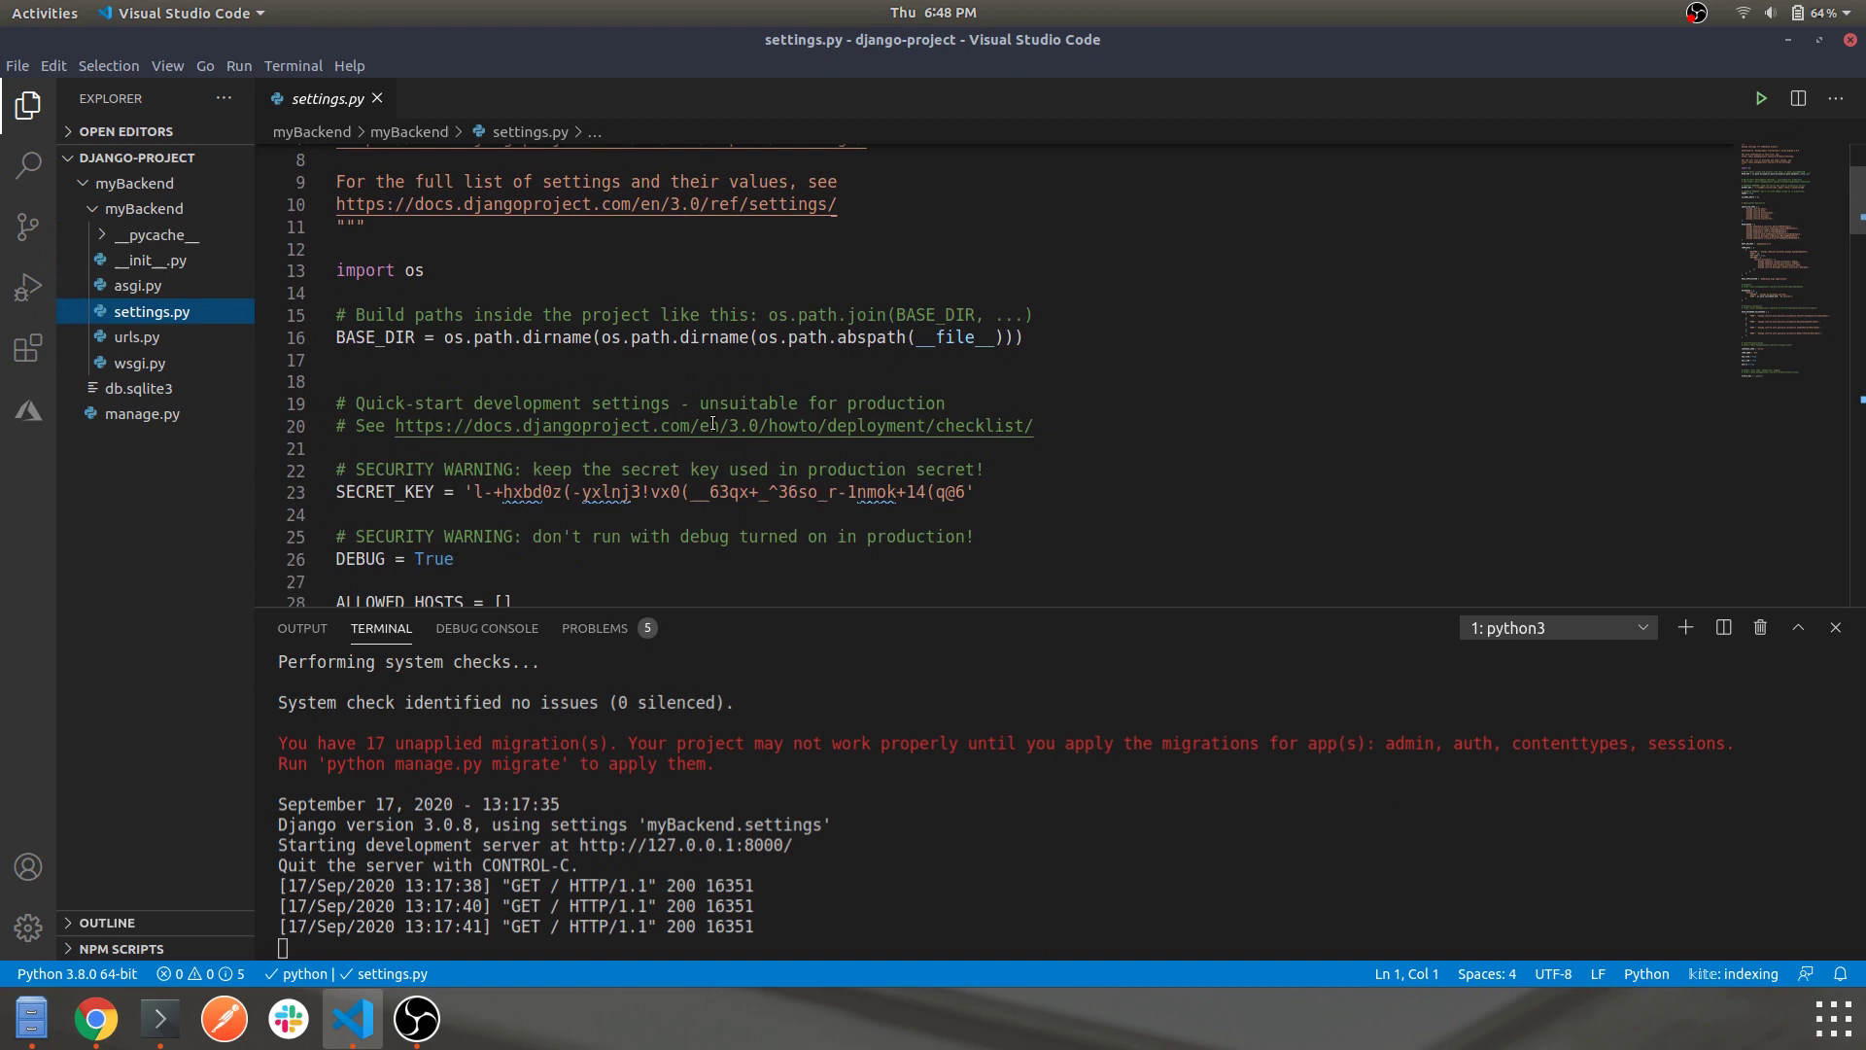
{"action": "scroll", "coordinate": [713, 423], "scroll_direction": "down", "scroll_amount": 9}
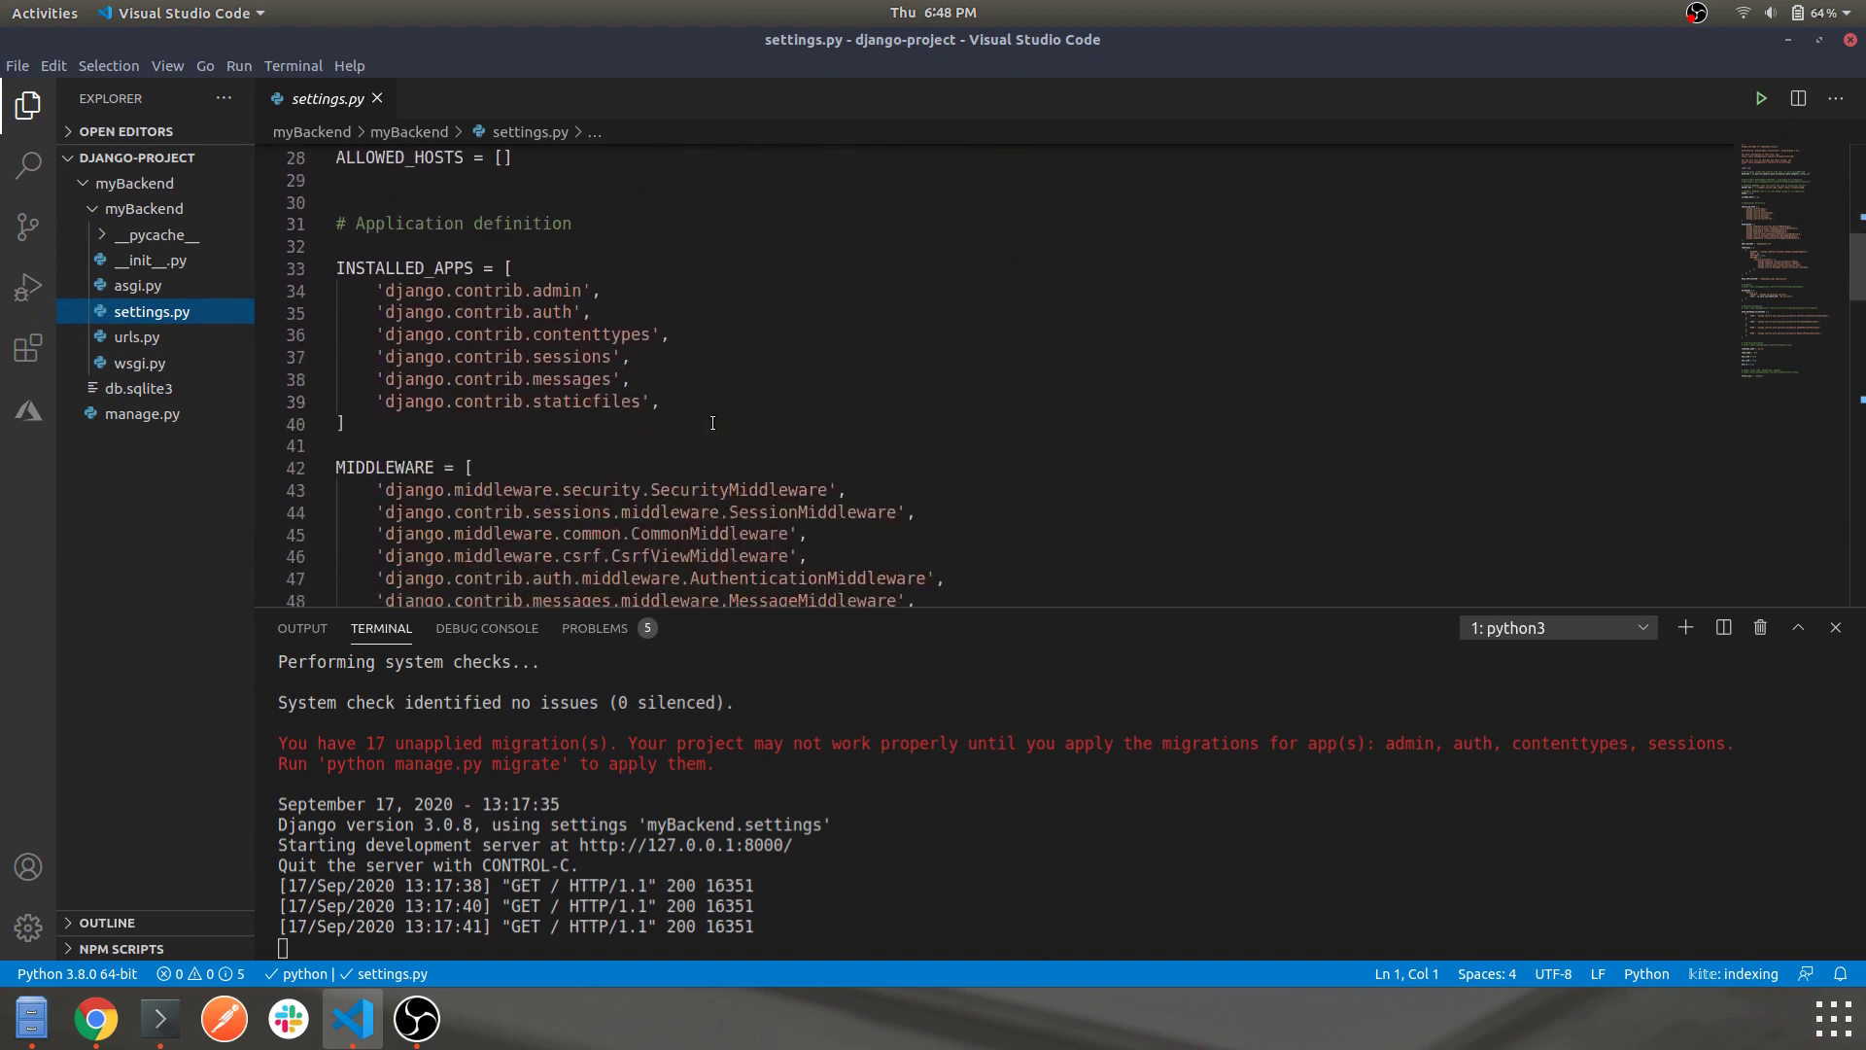
{"action": "scroll", "coordinate": [713, 423], "scroll_direction": "down", "scroll_amount": 5}
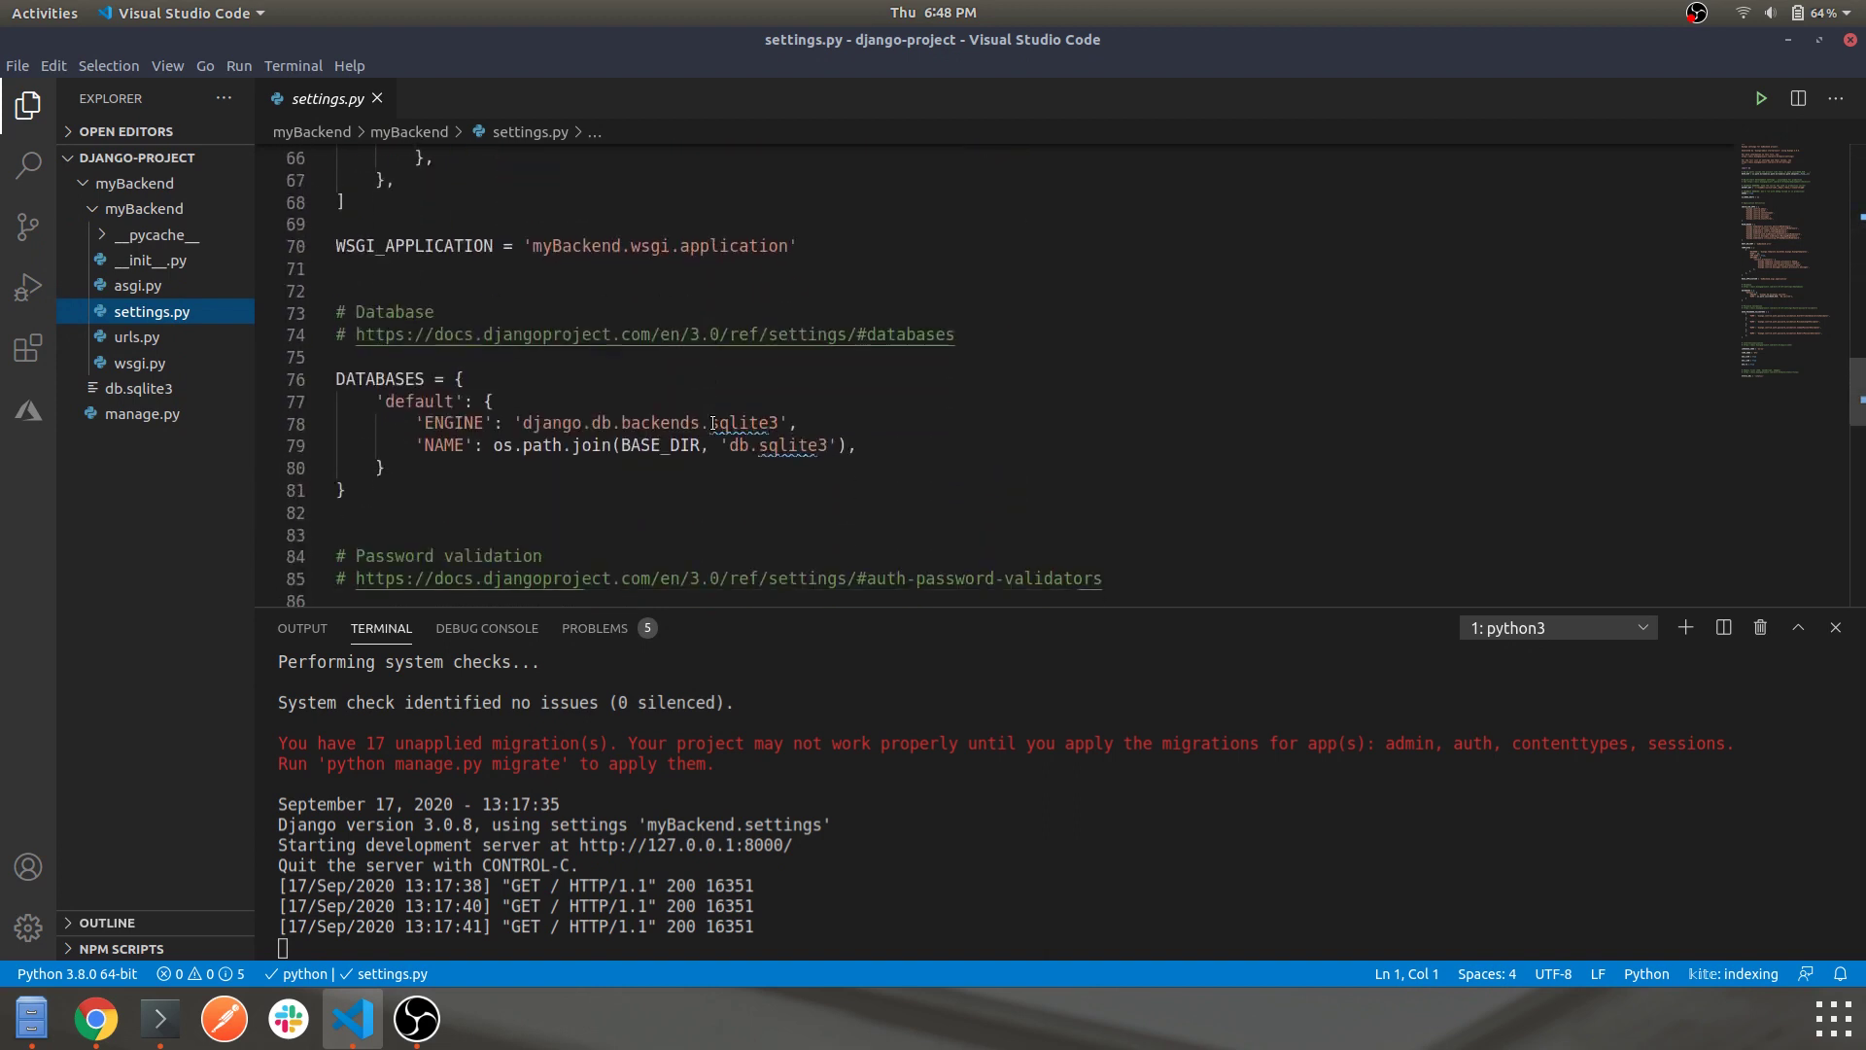
{"action": "scroll", "coordinate": [713, 423], "scroll_direction": "up", "scroll_amount": 7}
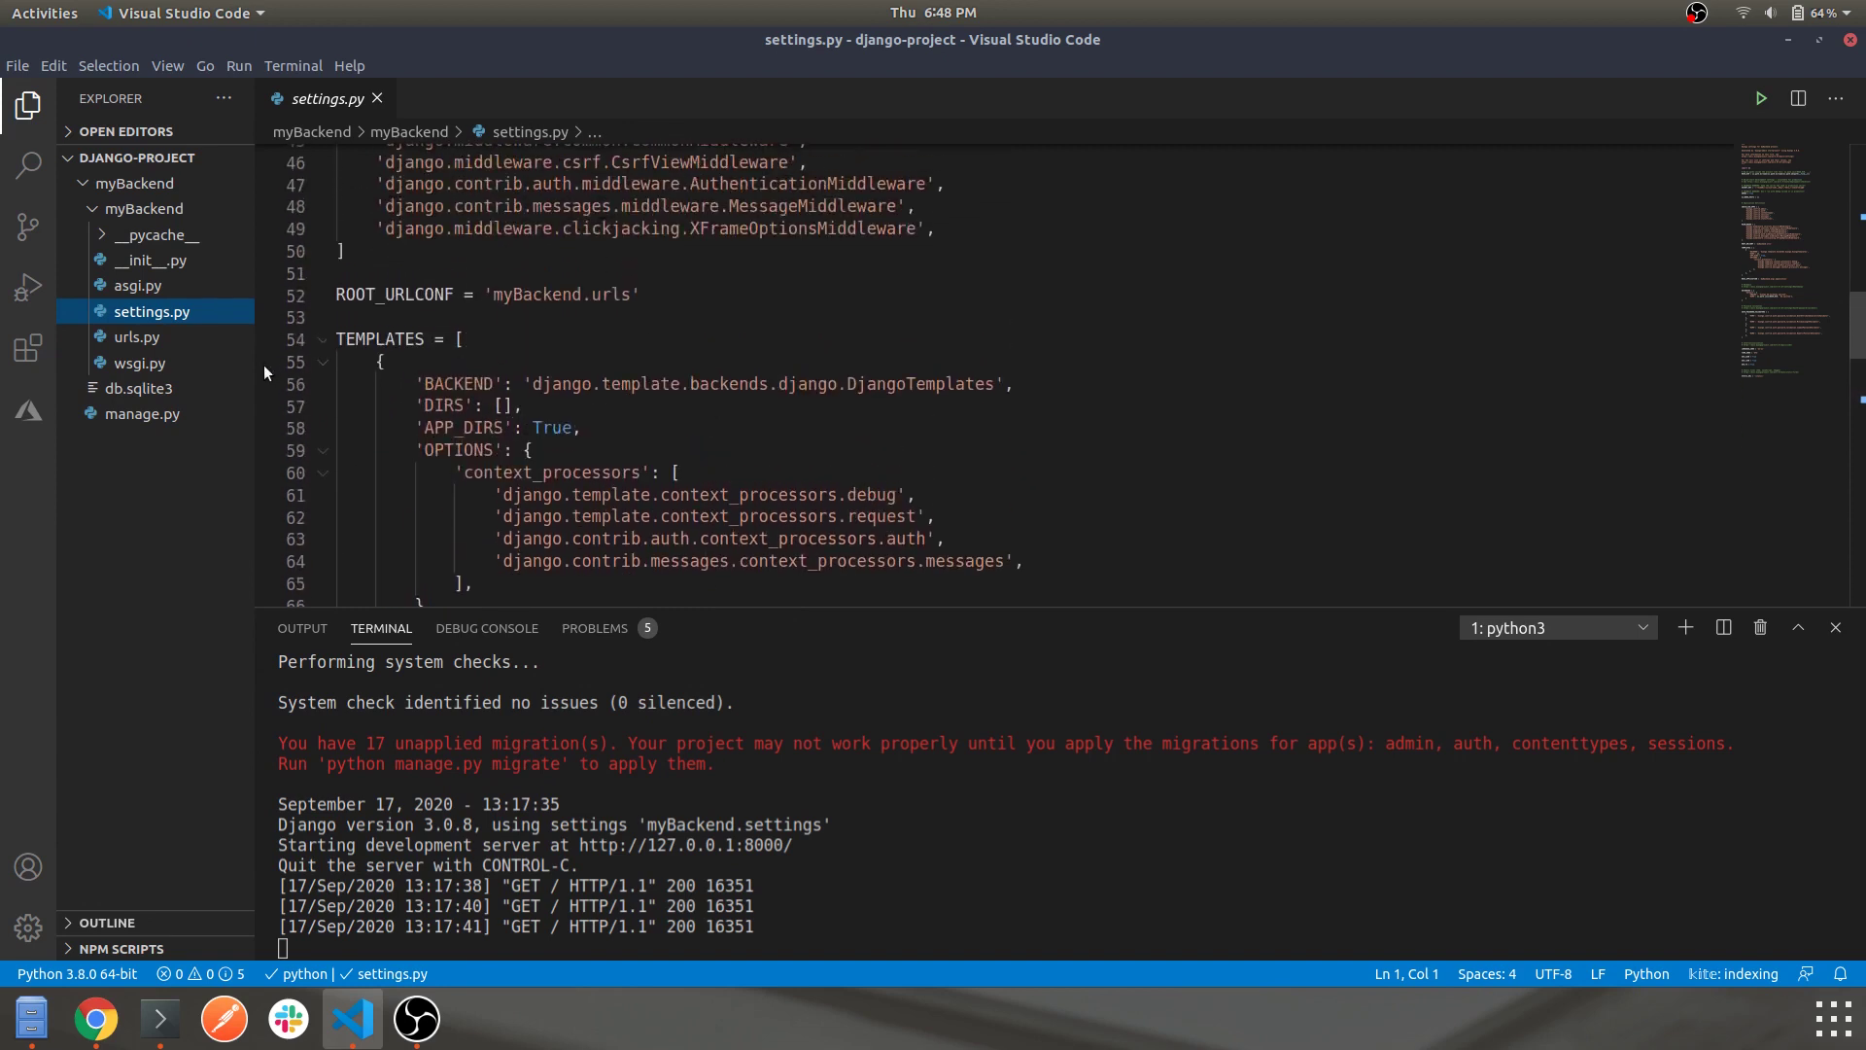
View the URL configuration in urls.py, and return to settings.py to examine the templates and WSGI application settings.
{"action": "left_click", "coordinate": [138, 338]}
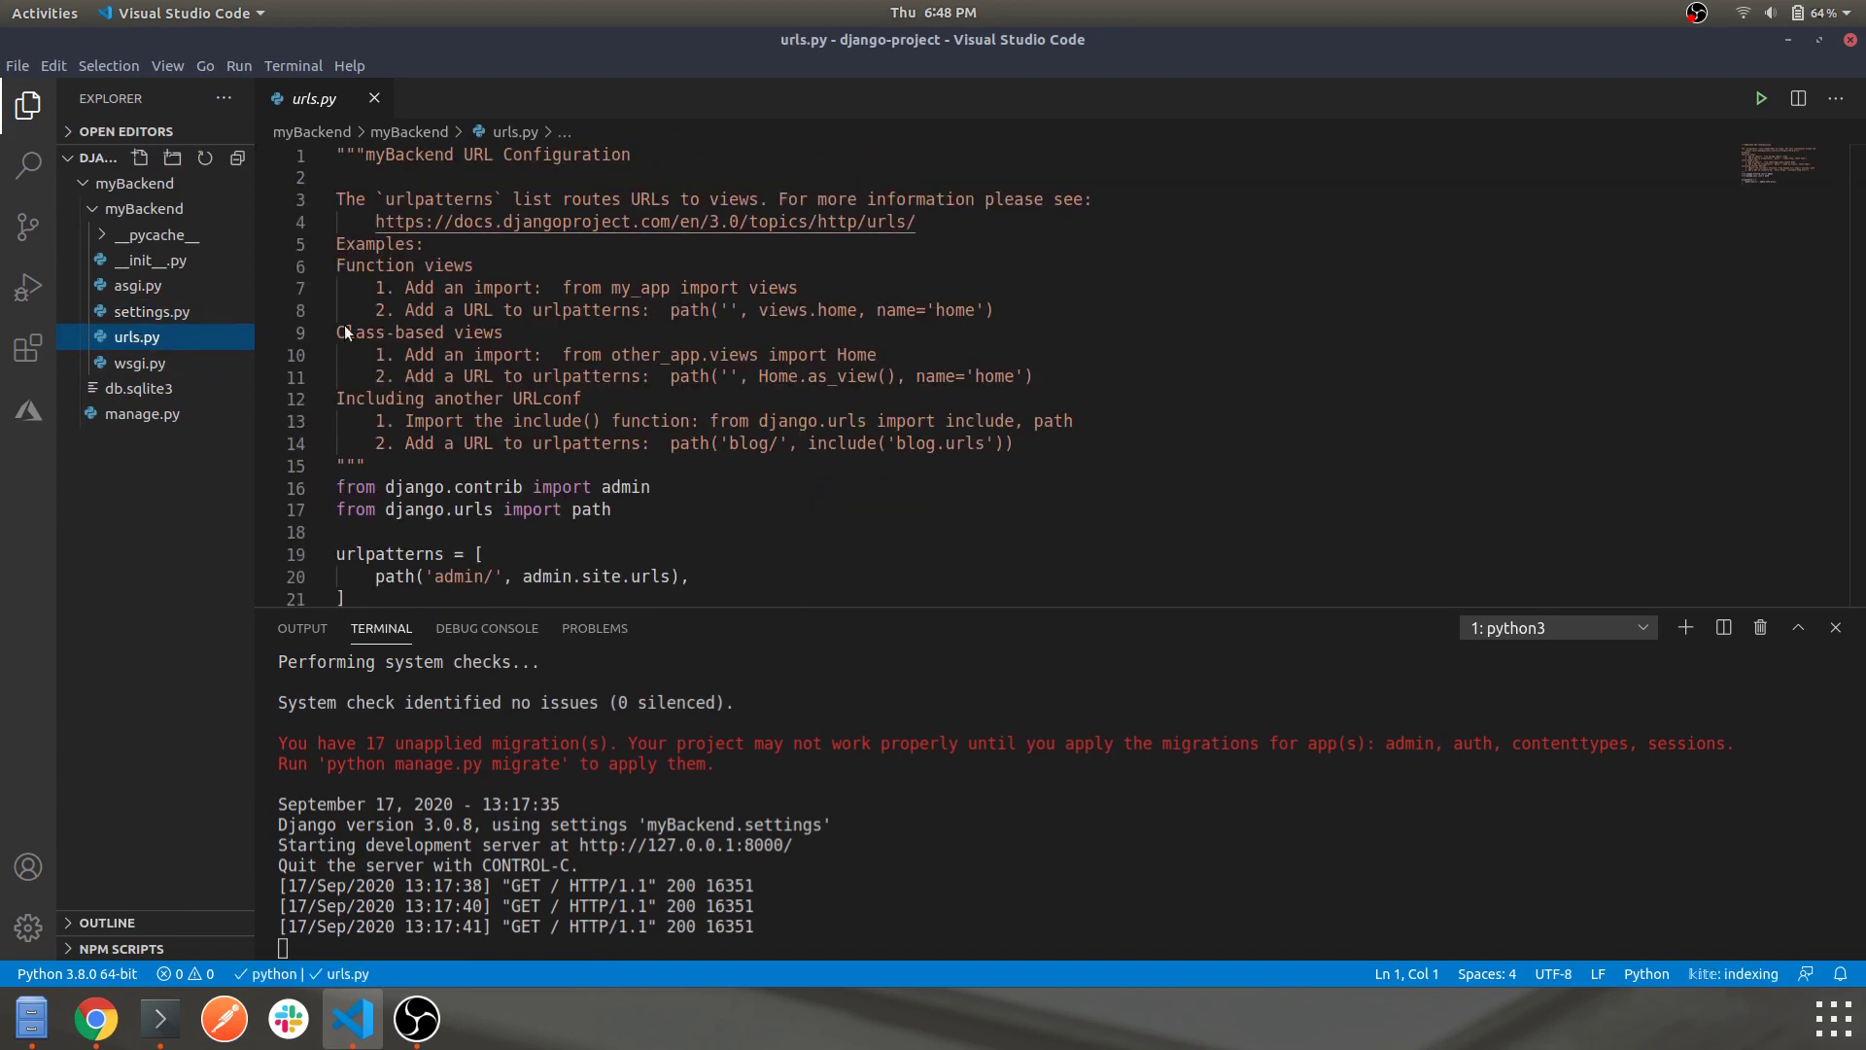
{"action": "left_click", "coordinate": [153, 311]}
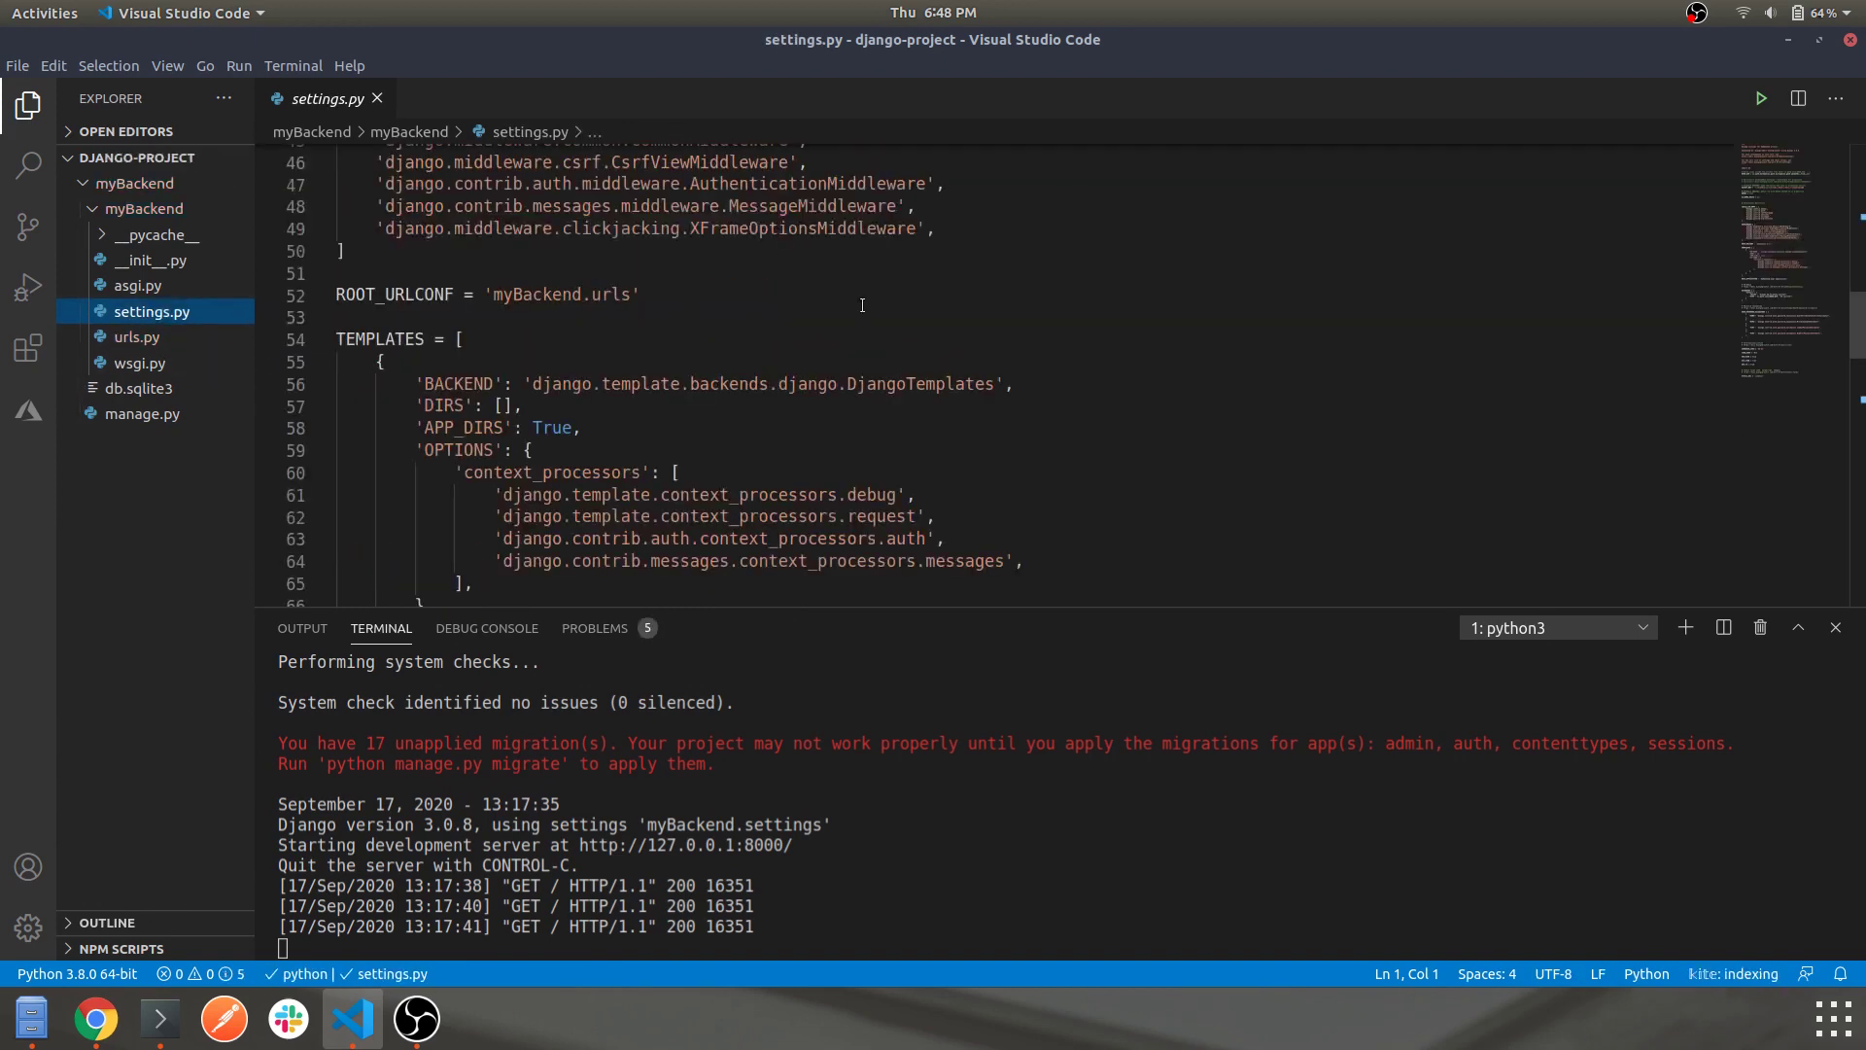
{"action": "scroll", "coordinate": [864, 309], "scroll_direction": "down", "scroll_amount": 3}
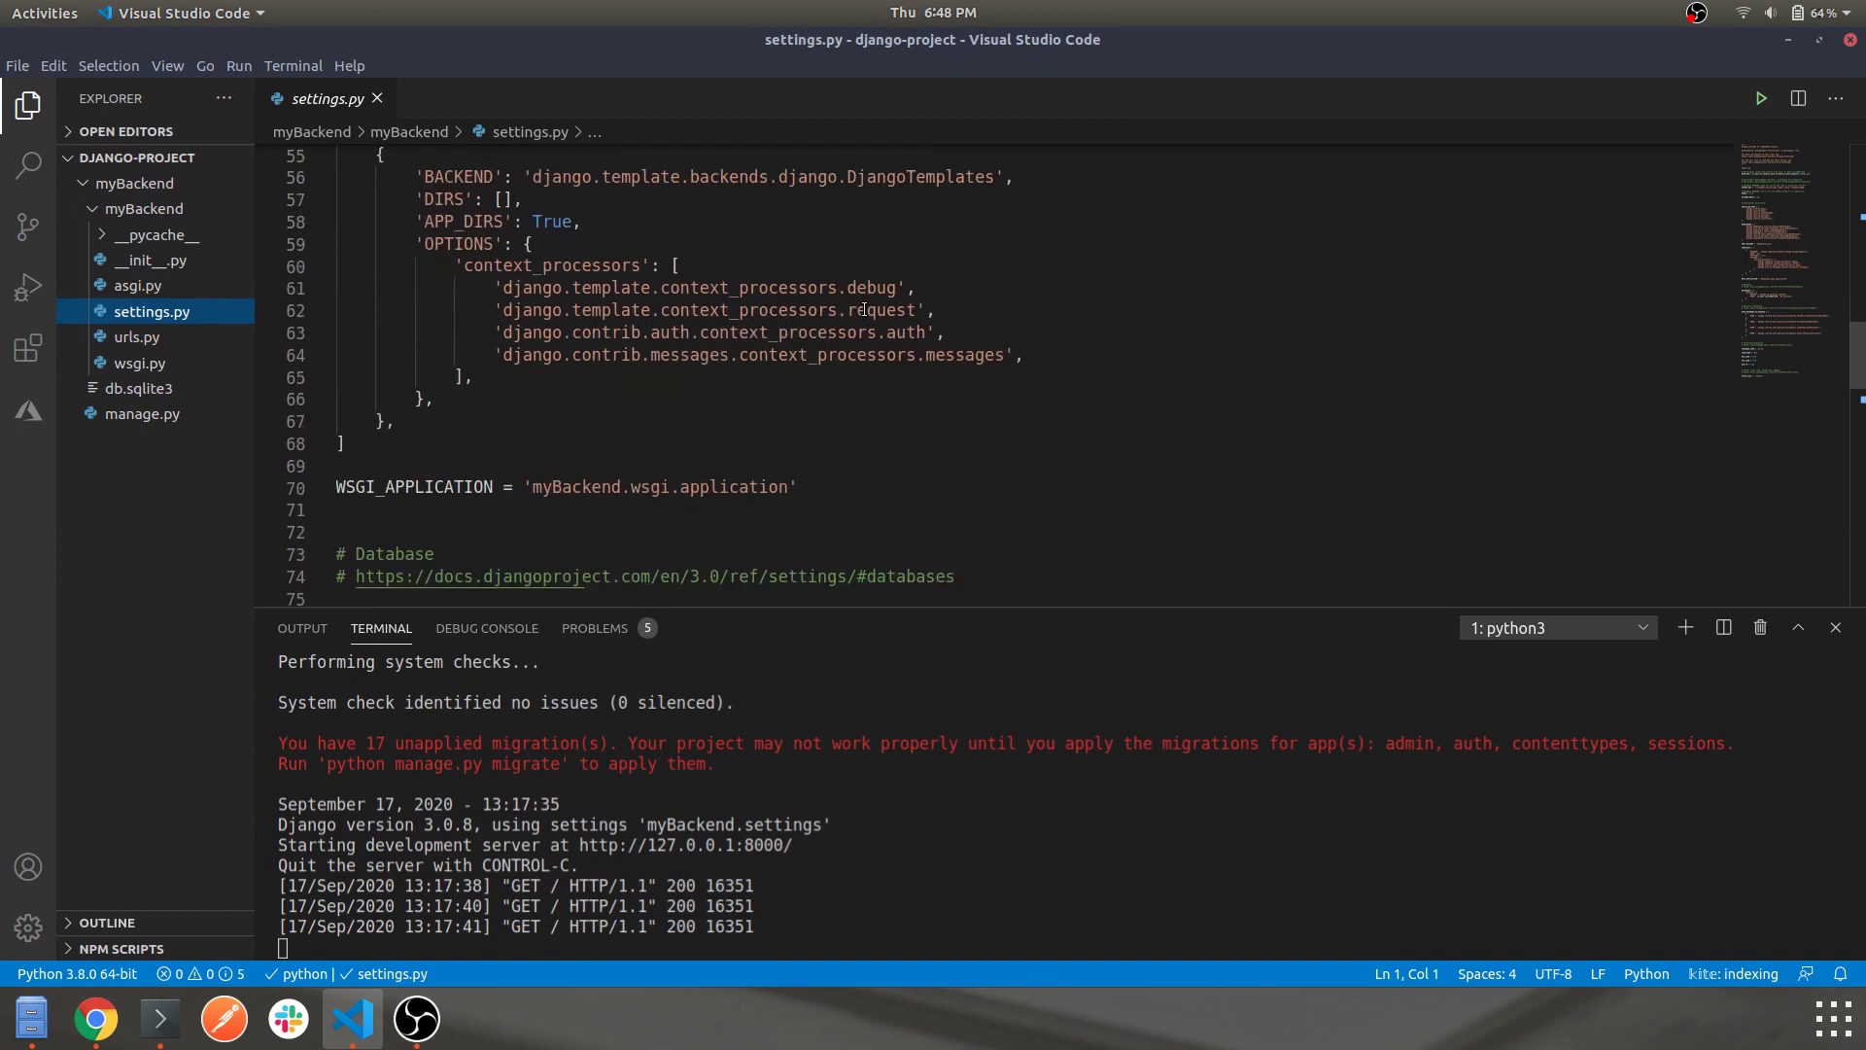
Open the db.sqlite3 database file and collapse the inner myBackend folder.
{"action": "left_click", "coordinate": [131, 392]}
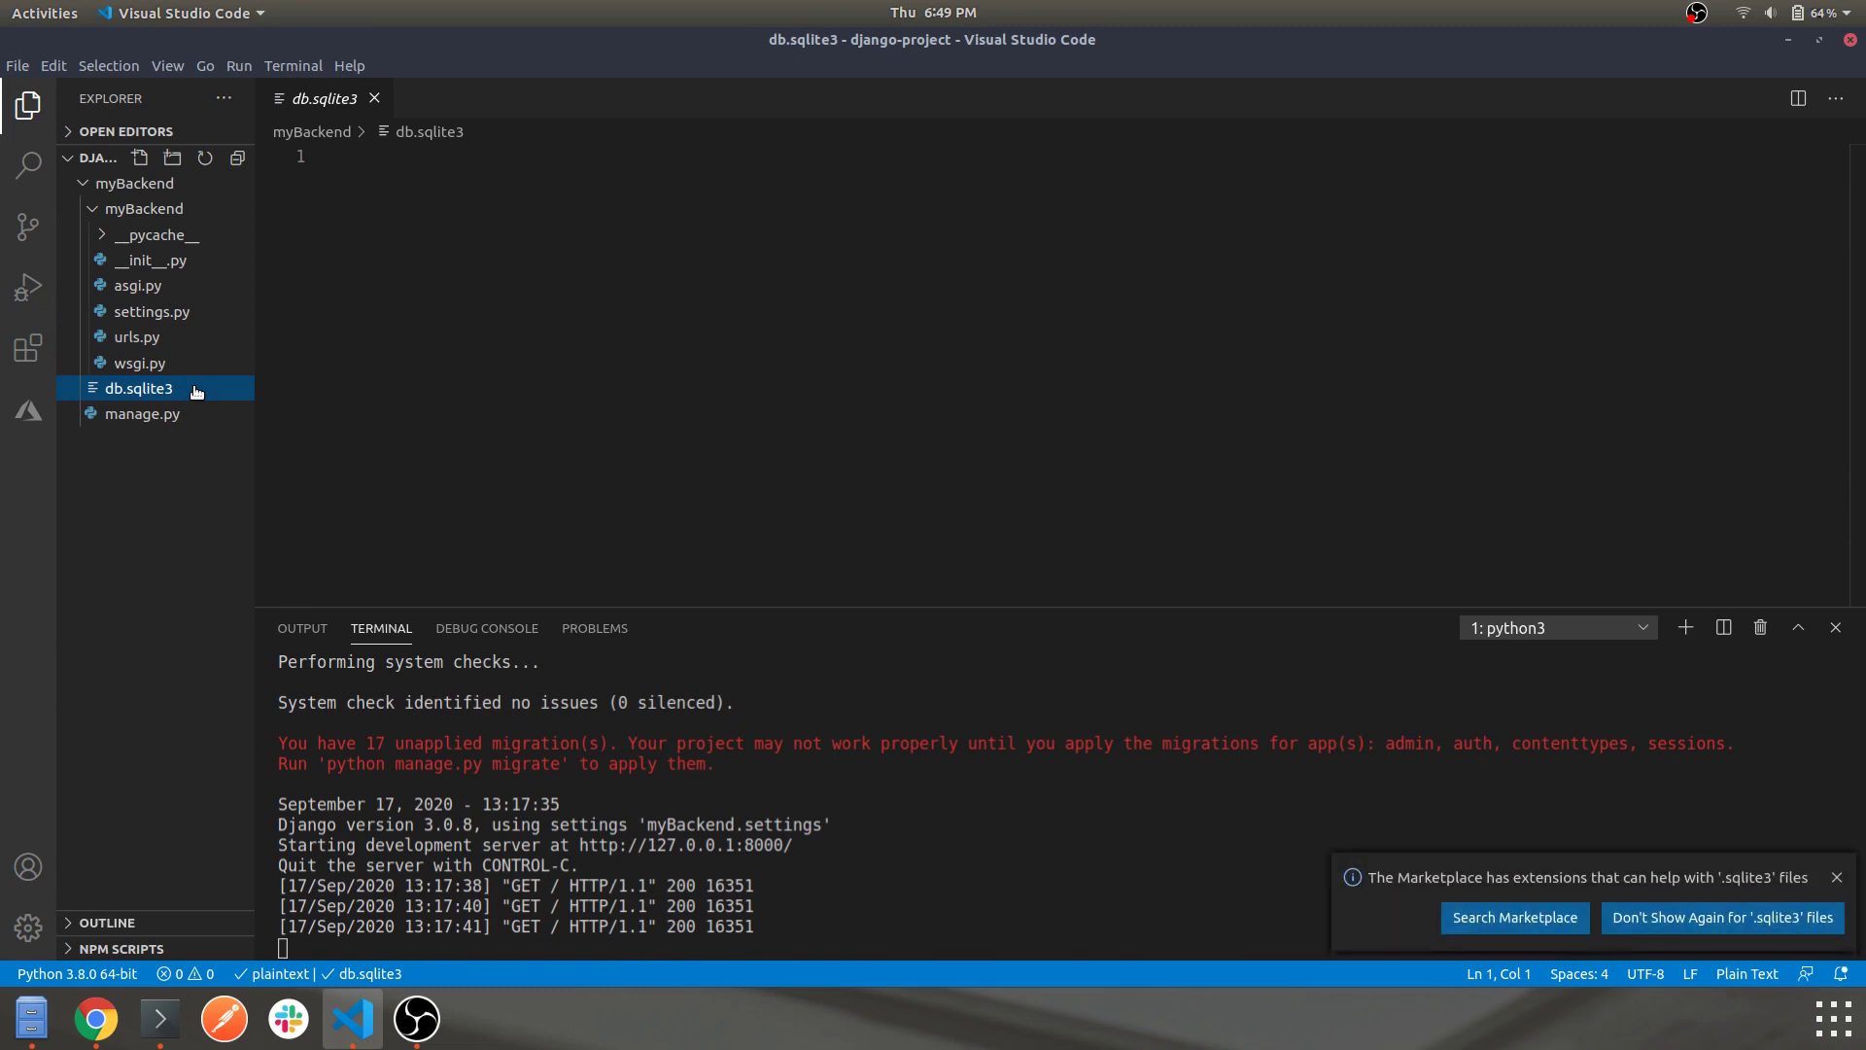
{"action": "left_click", "coordinate": [90, 210]}
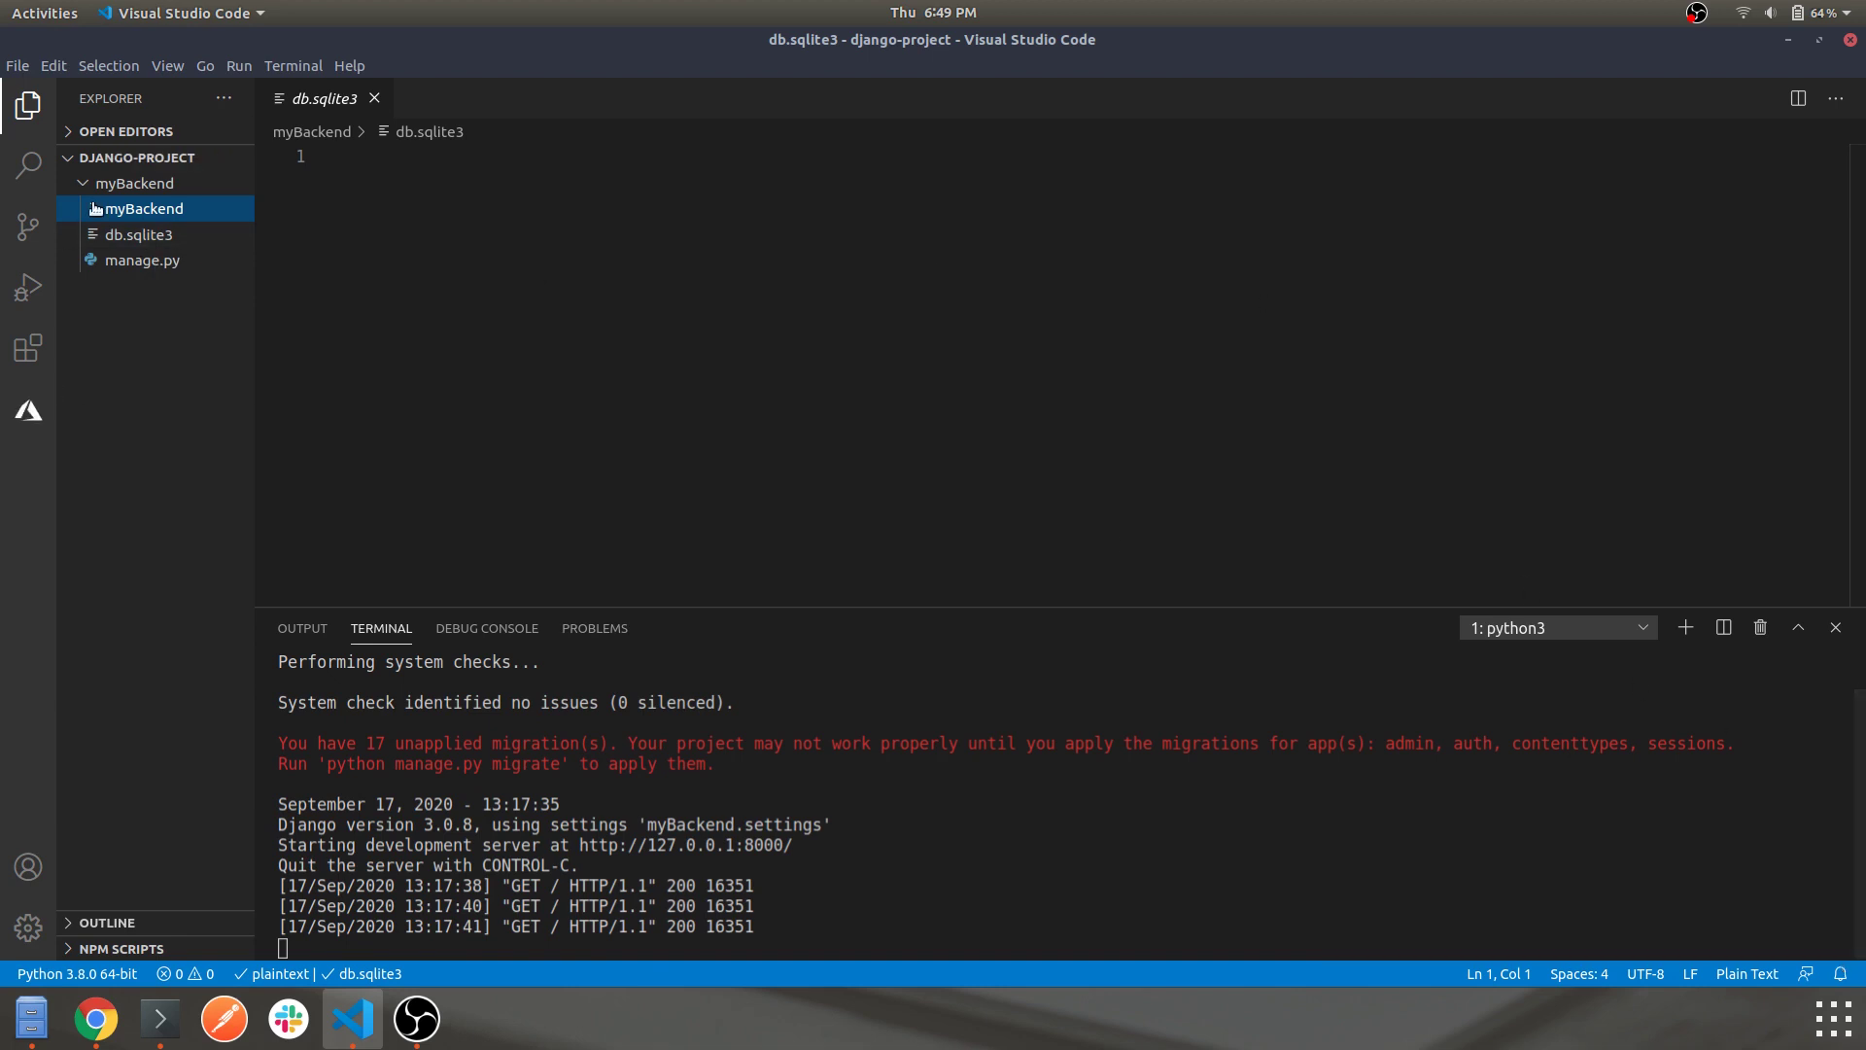
{"action": "left_click", "coordinate": [974, 897]}
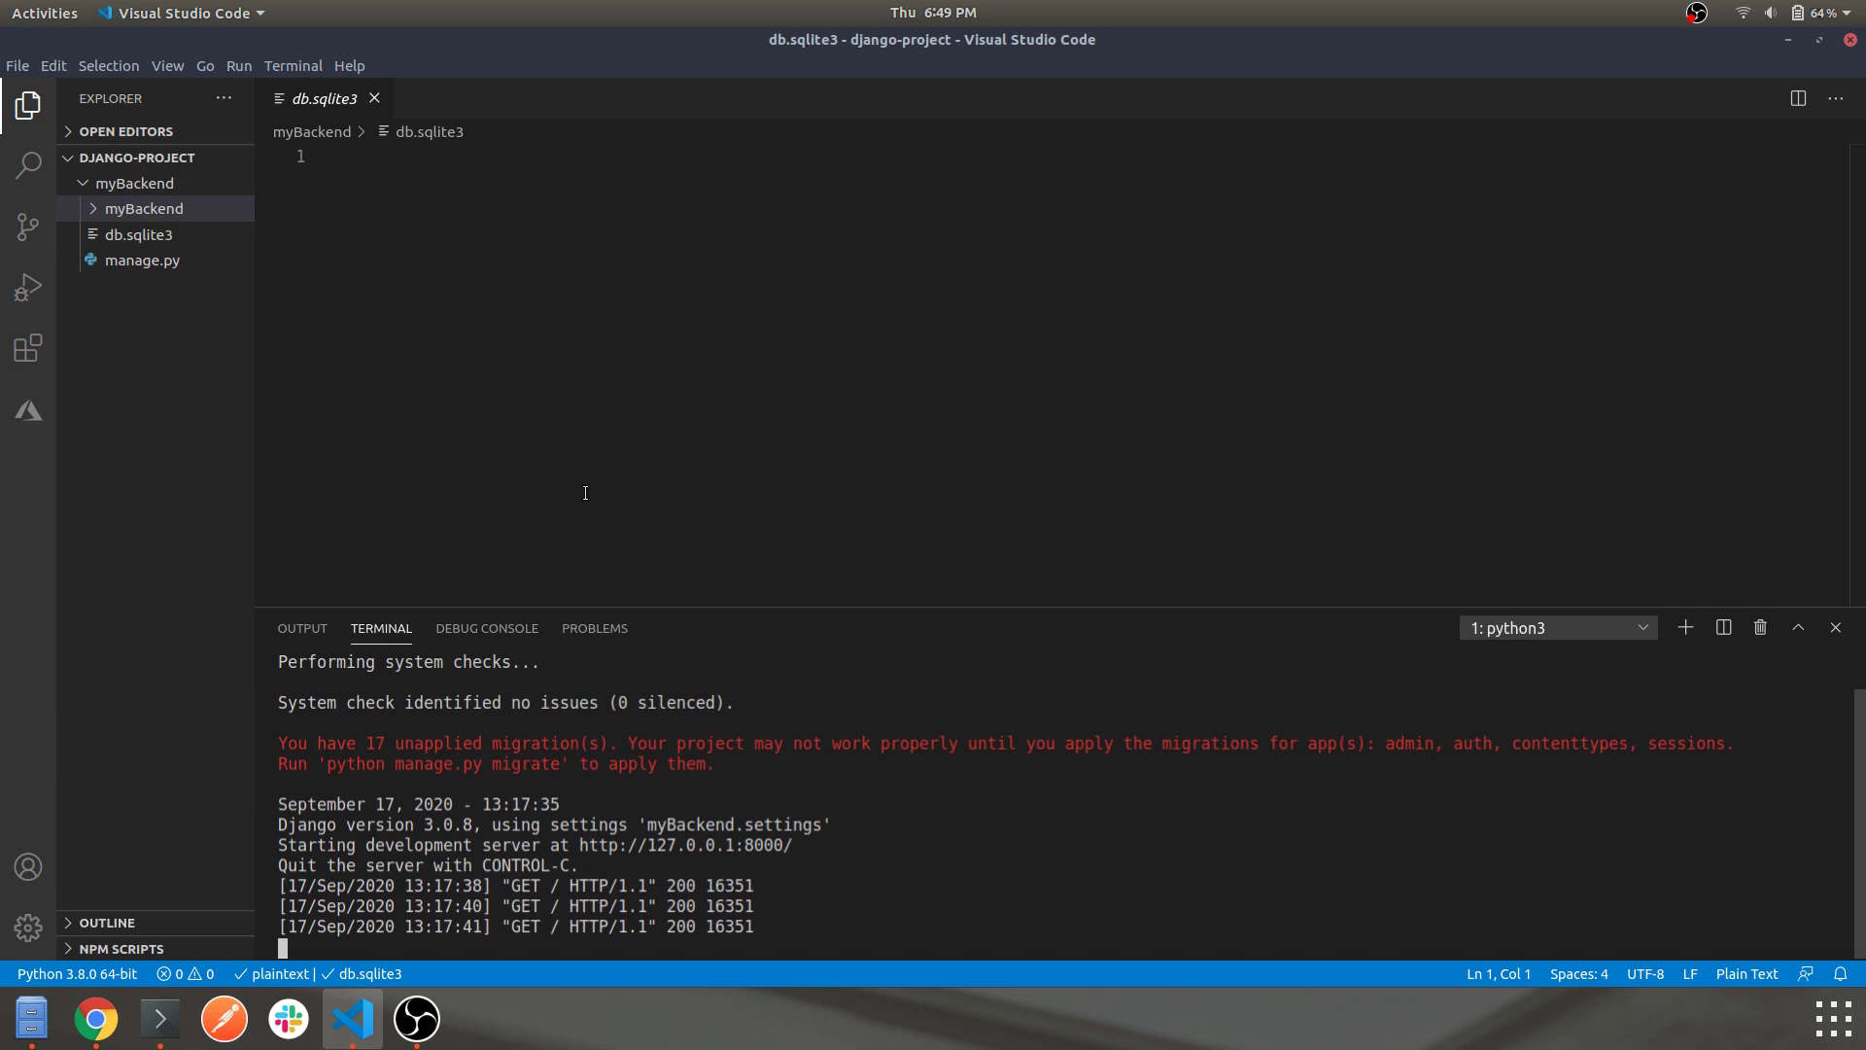
Review settings.py, urls.py and wsgi.py in the inner myBackend folder, and collapse the folder when finished.
{"action": "left_click", "coordinate": [155, 209]}
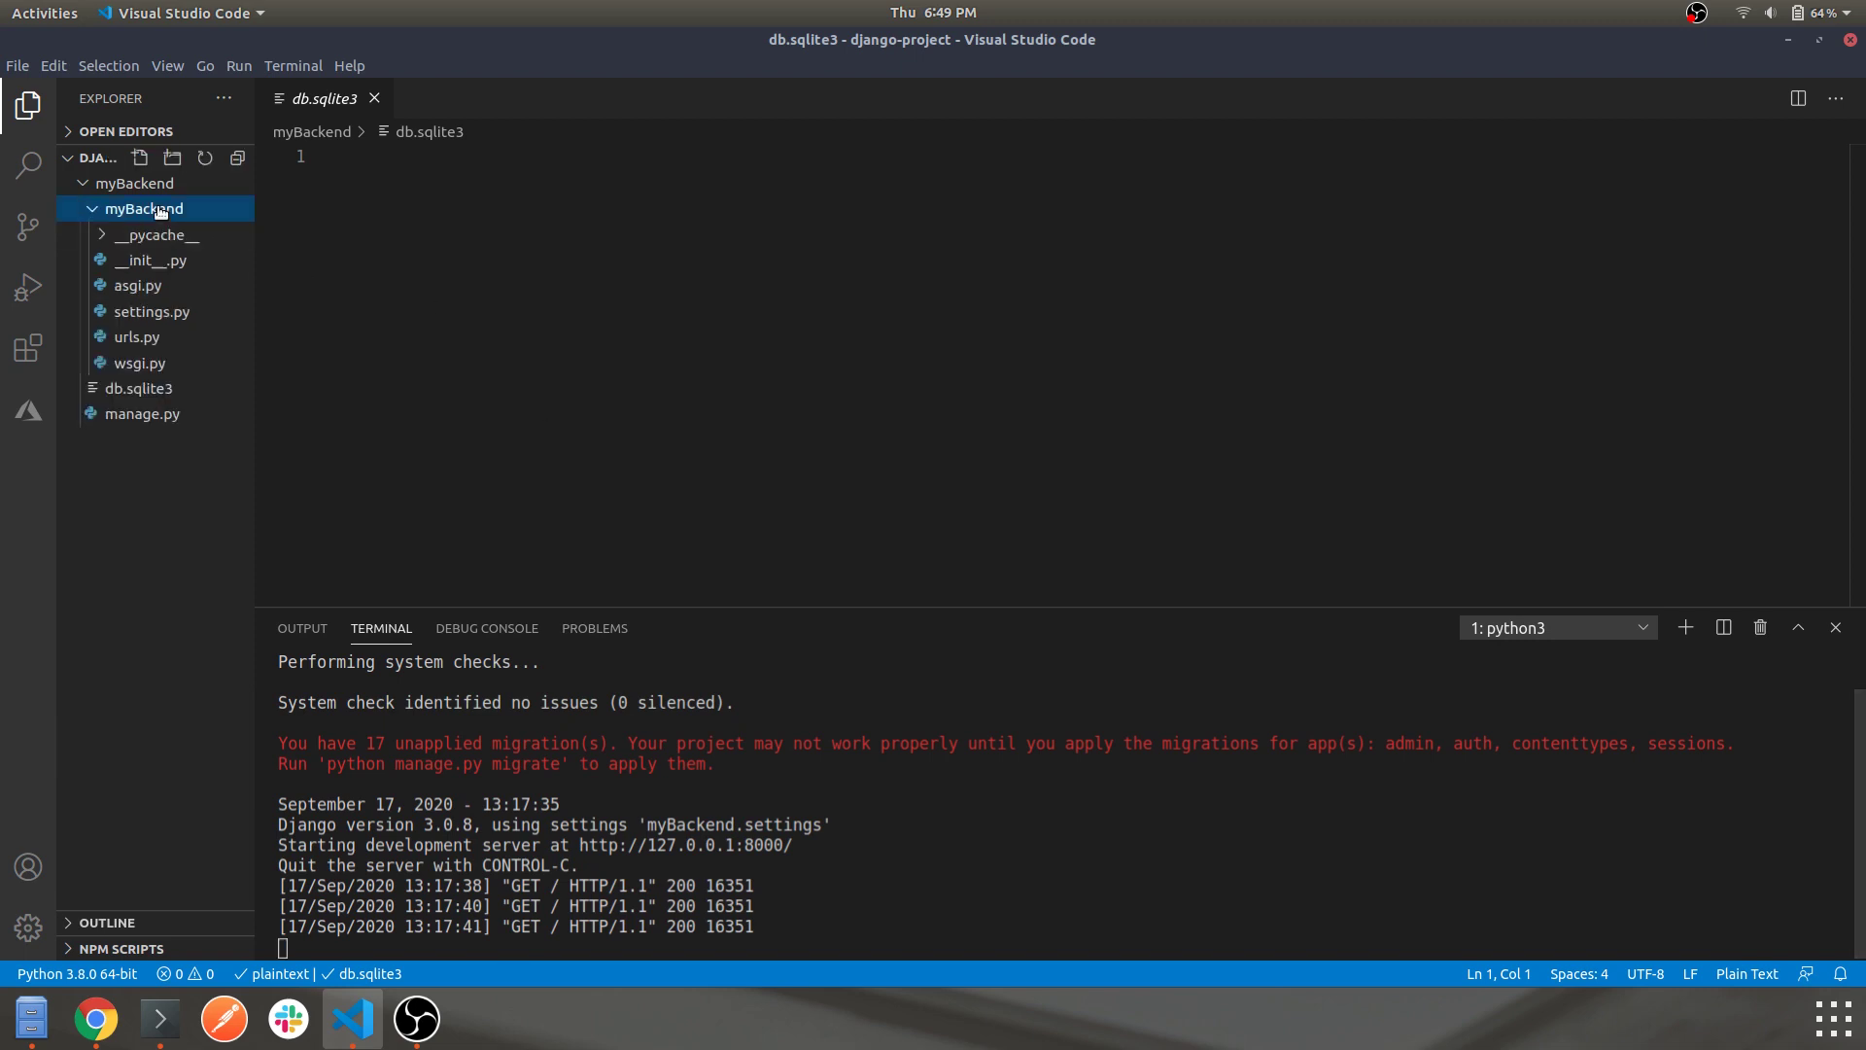
{"action": "left_click", "coordinate": [152, 312]}
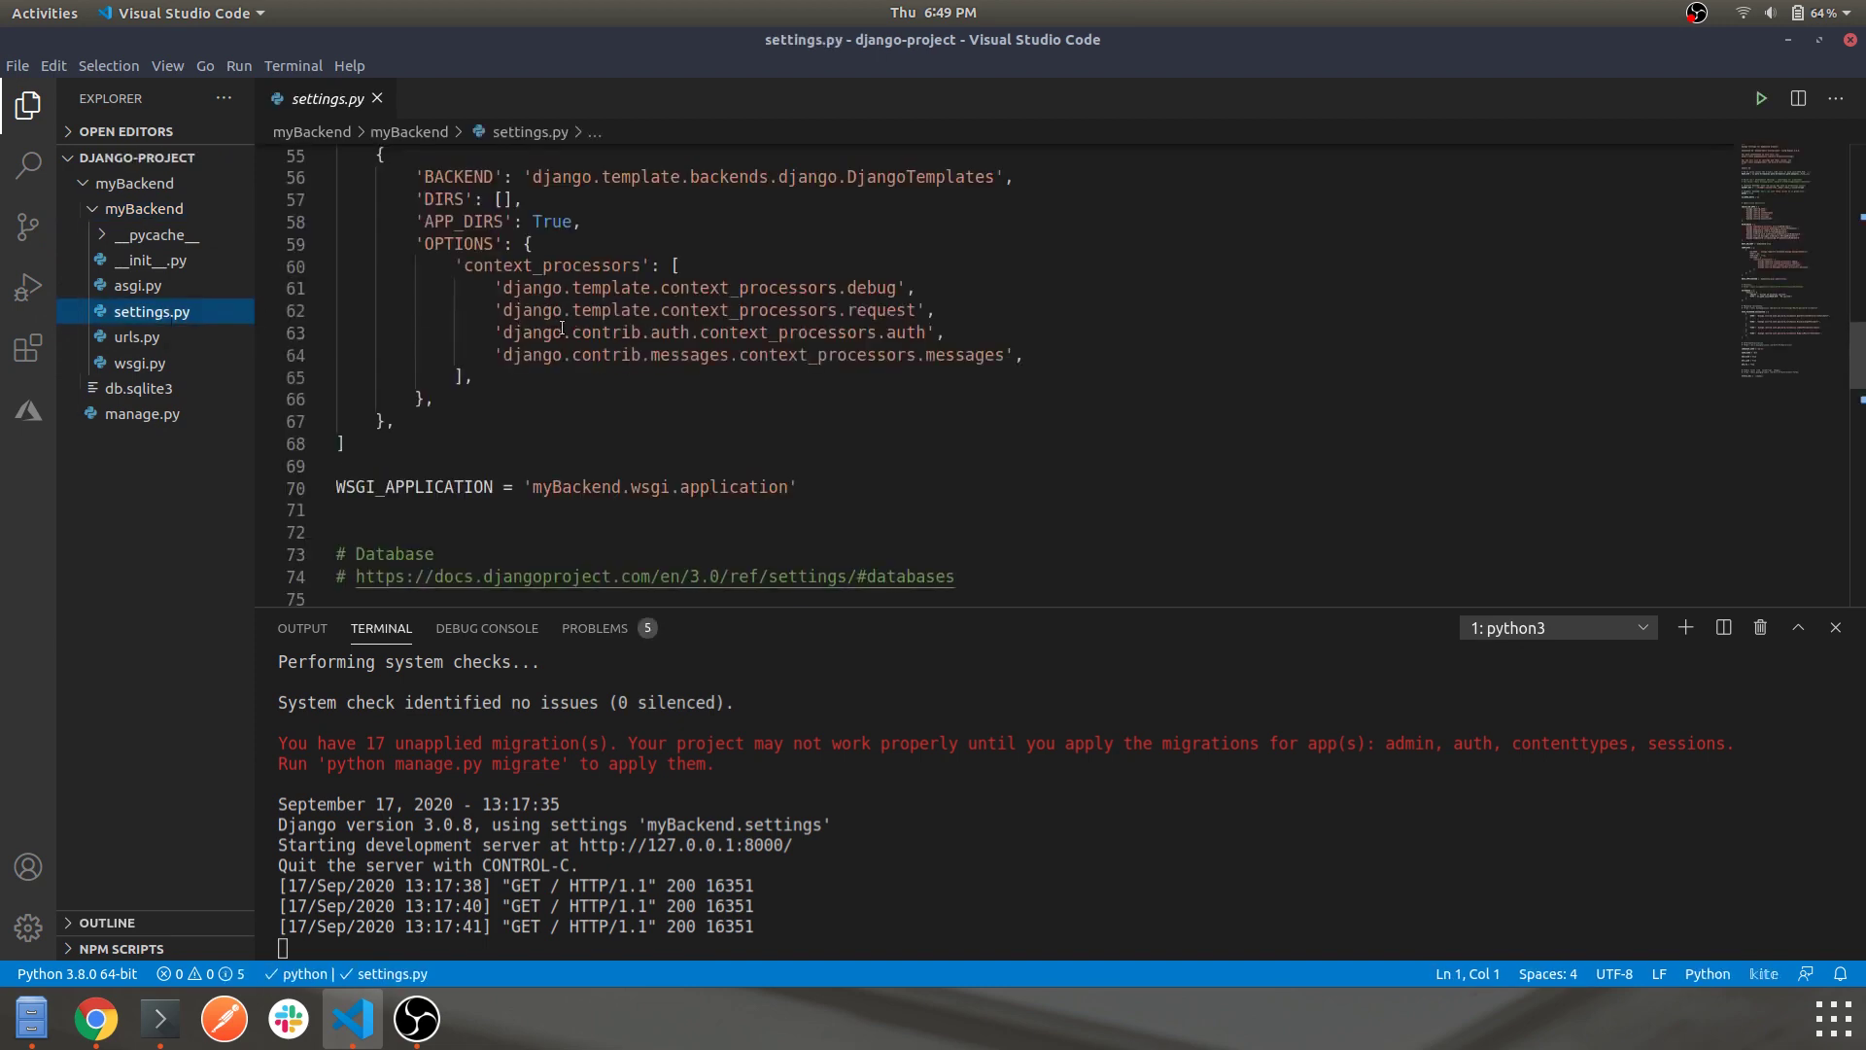
{"action": "scroll", "coordinate": [562, 329], "scroll_direction": "up", "scroll_amount": 5}
{"action": "scroll", "coordinate": [562, 328], "scroll_direction": "up", "scroll_amount": 10}
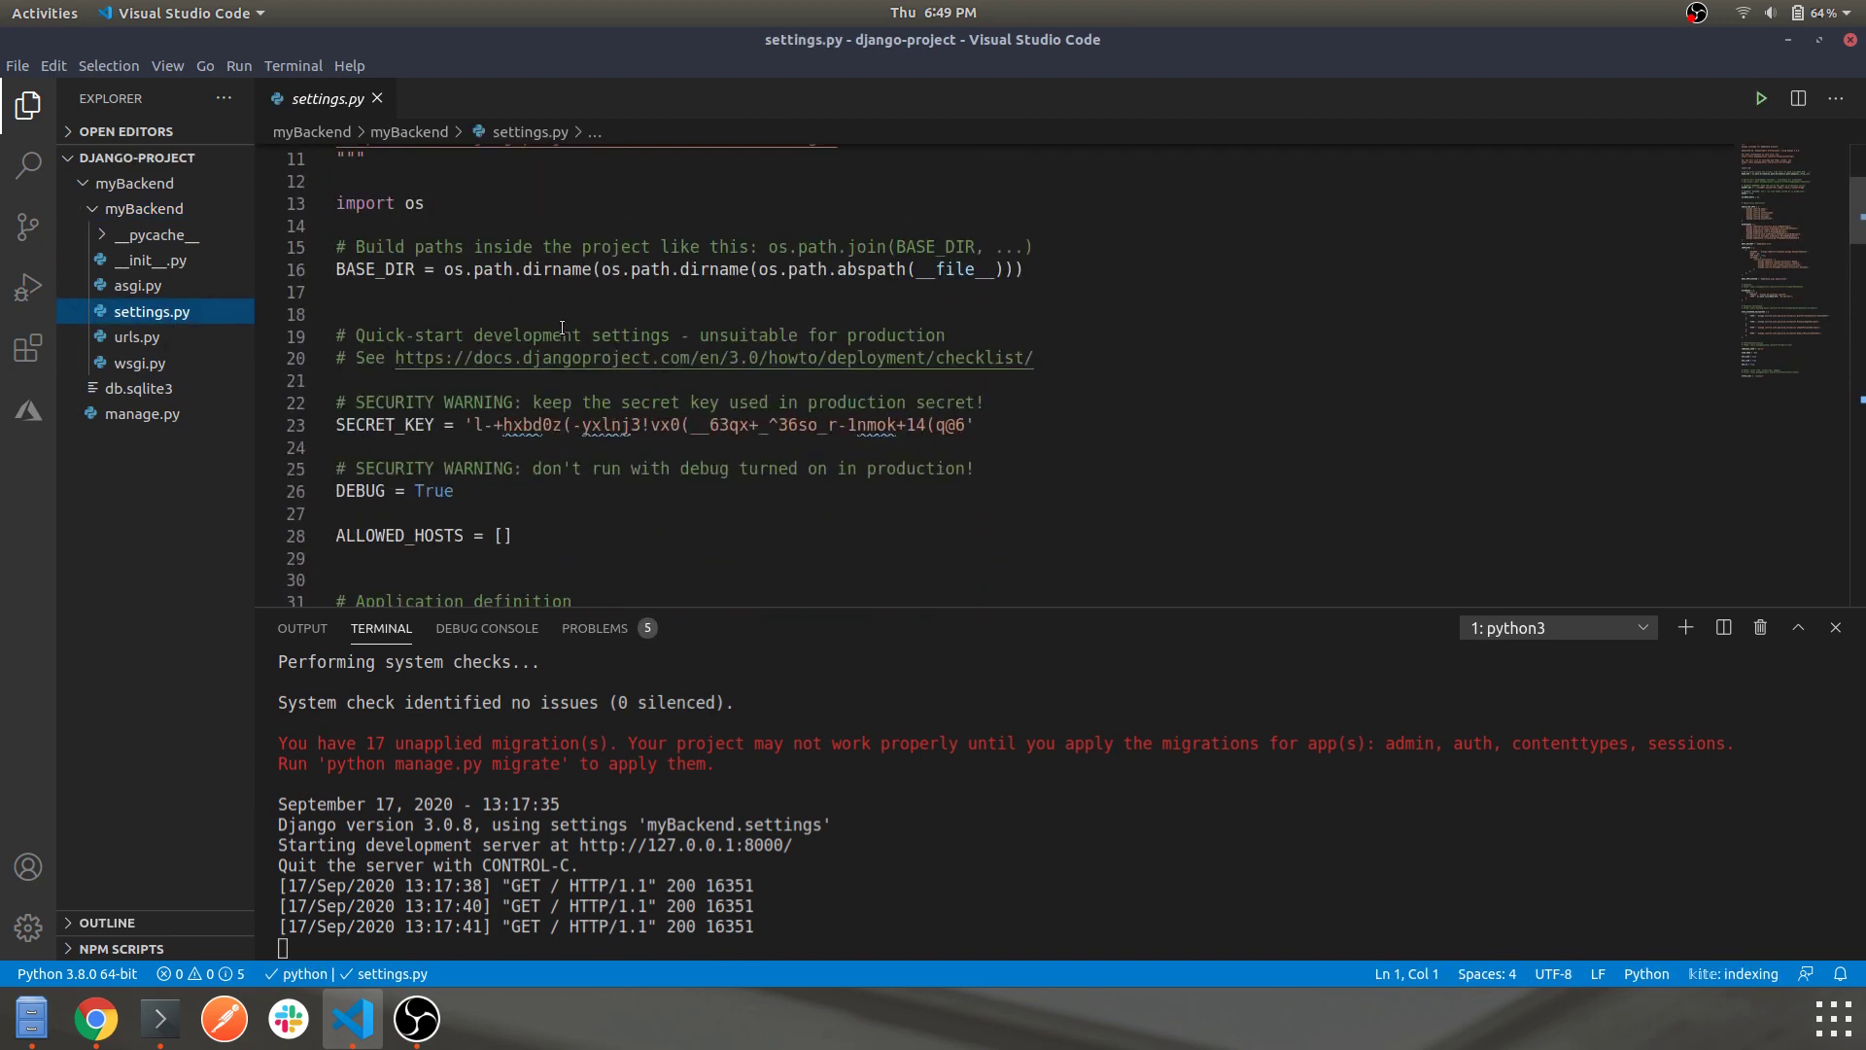
{"action": "left_click", "coordinate": [131, 336]}
{"action": "left_click", "coordinate": [152, 369]}
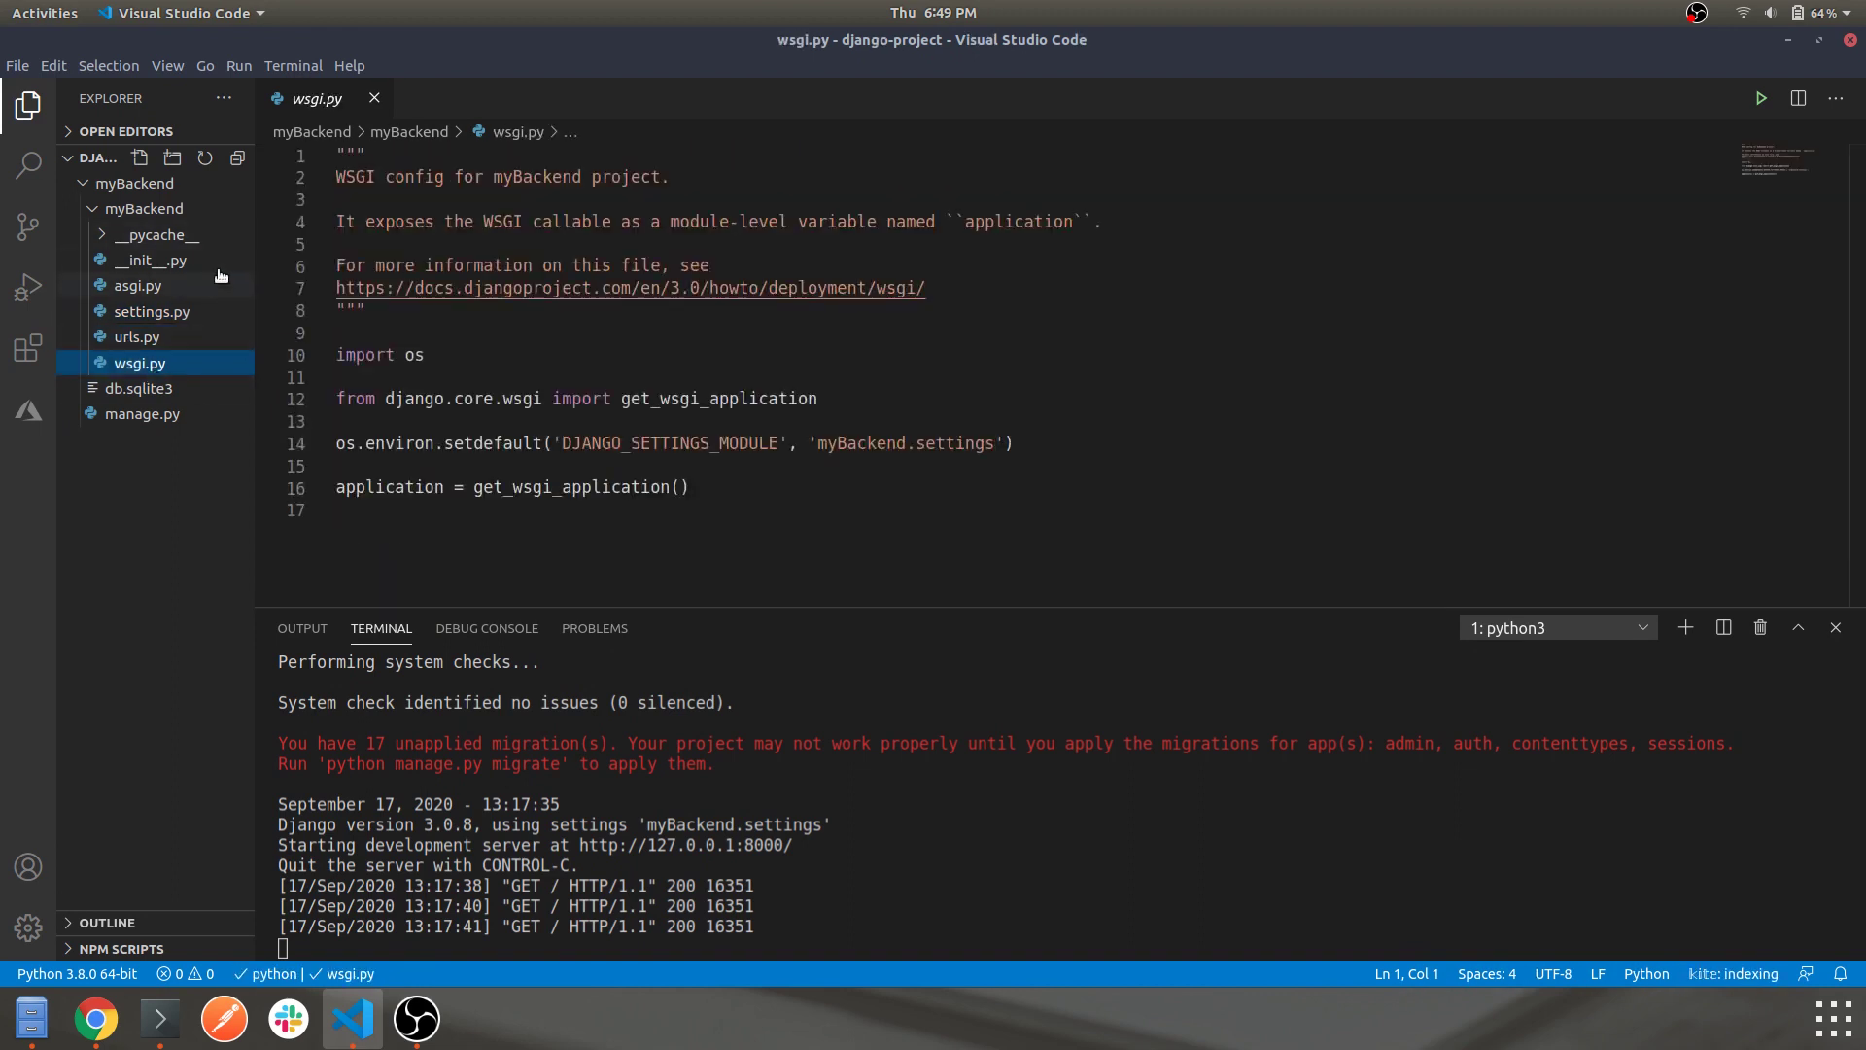
{"action": "left_click", "coordinate": [92, 212]}
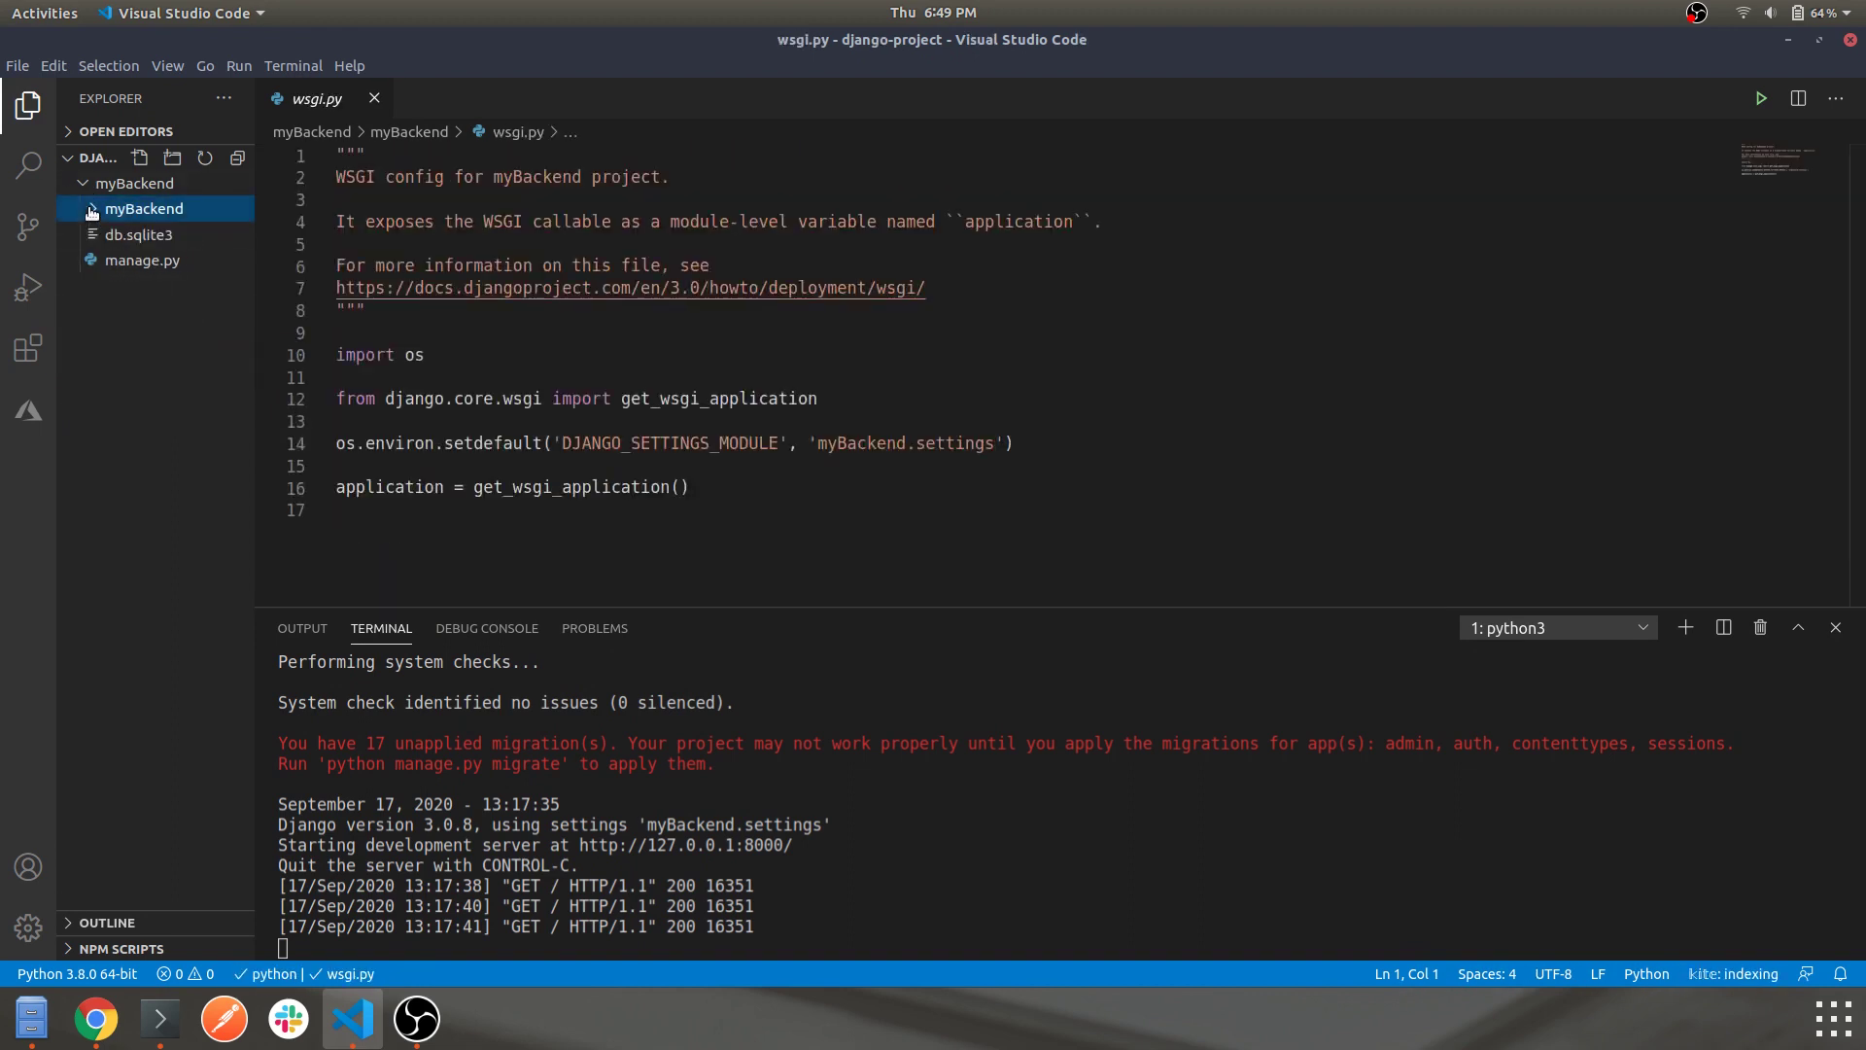
Open manage.py and read its code through the main() call.
{"action": "left_click", "coordinate": [145, 262]}
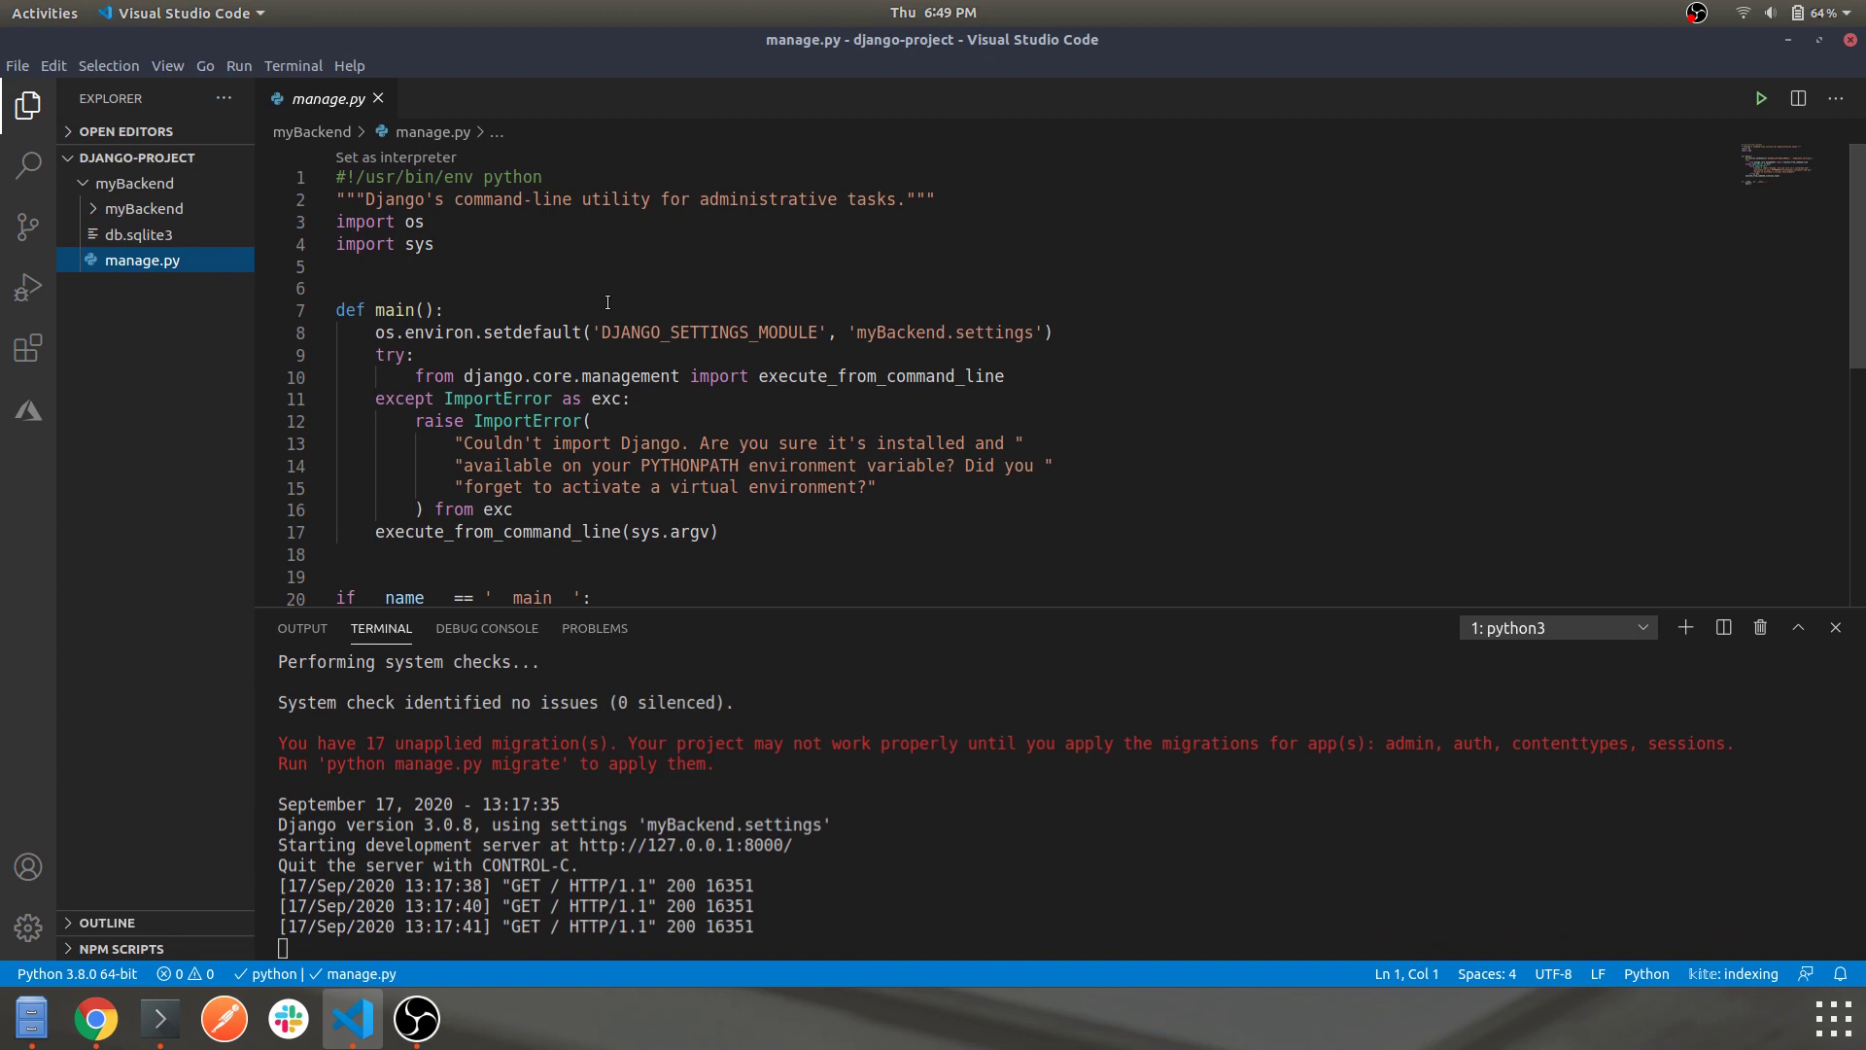
{"action": "scroll", "coordinate": [607, 303], "scroll_direction": "down", "scroll_amount": 1}
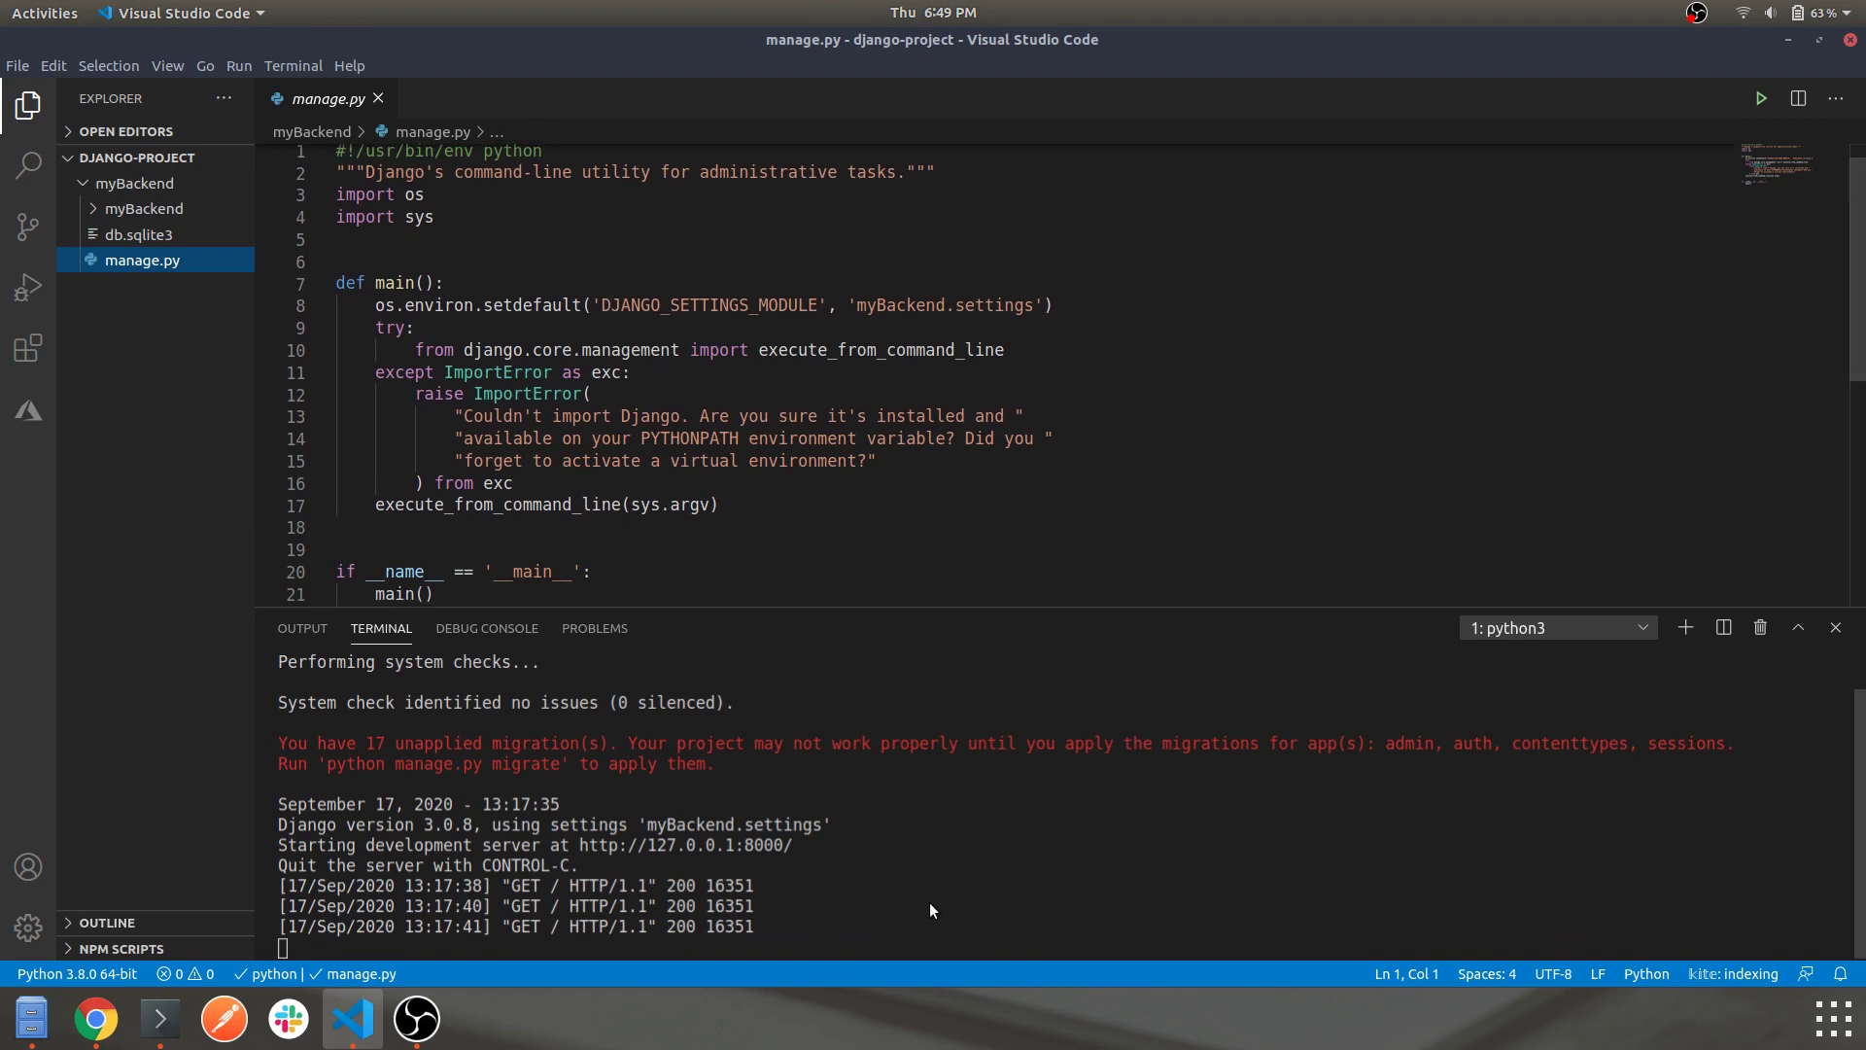
{"action": "left_click", "coordinate": [1042, 867]}
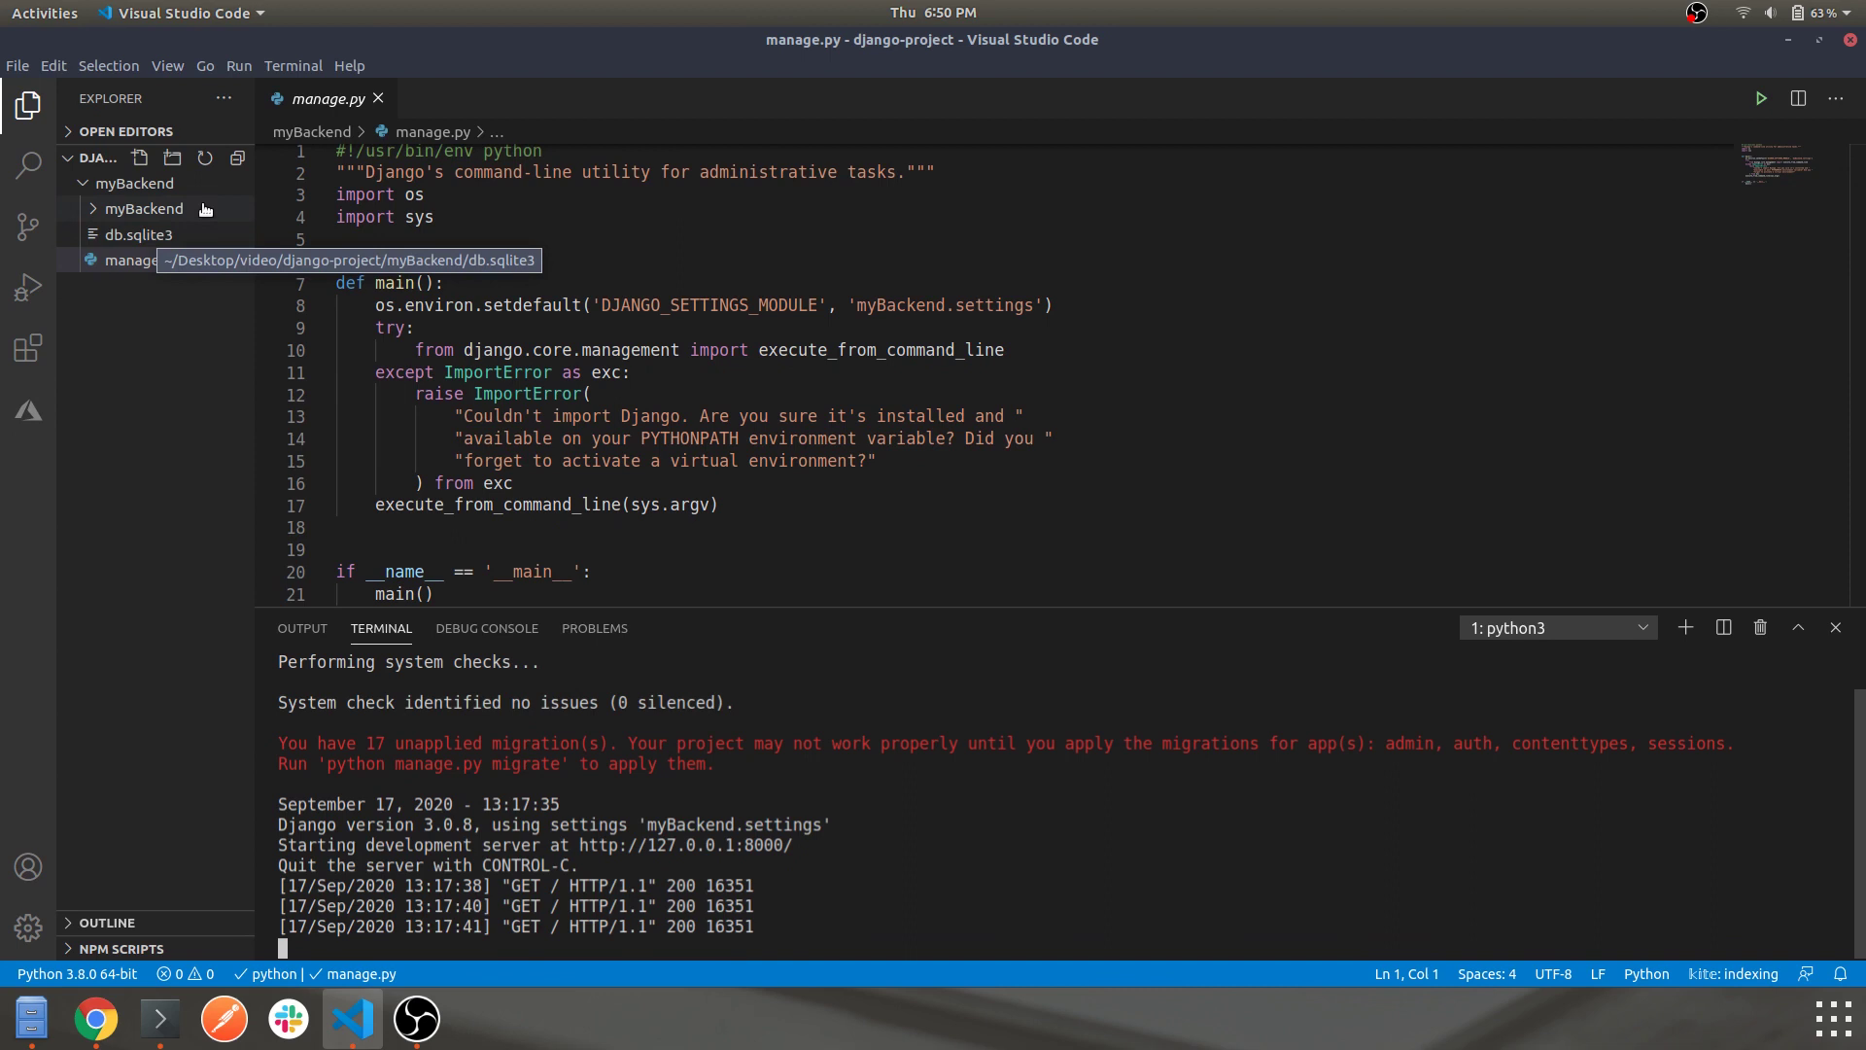
Check the inner myBackend folder's files, and highlight the unapplied migrations warning in the terminal to read it.
{"action": "left_click", "coordinate": [127, 209]}
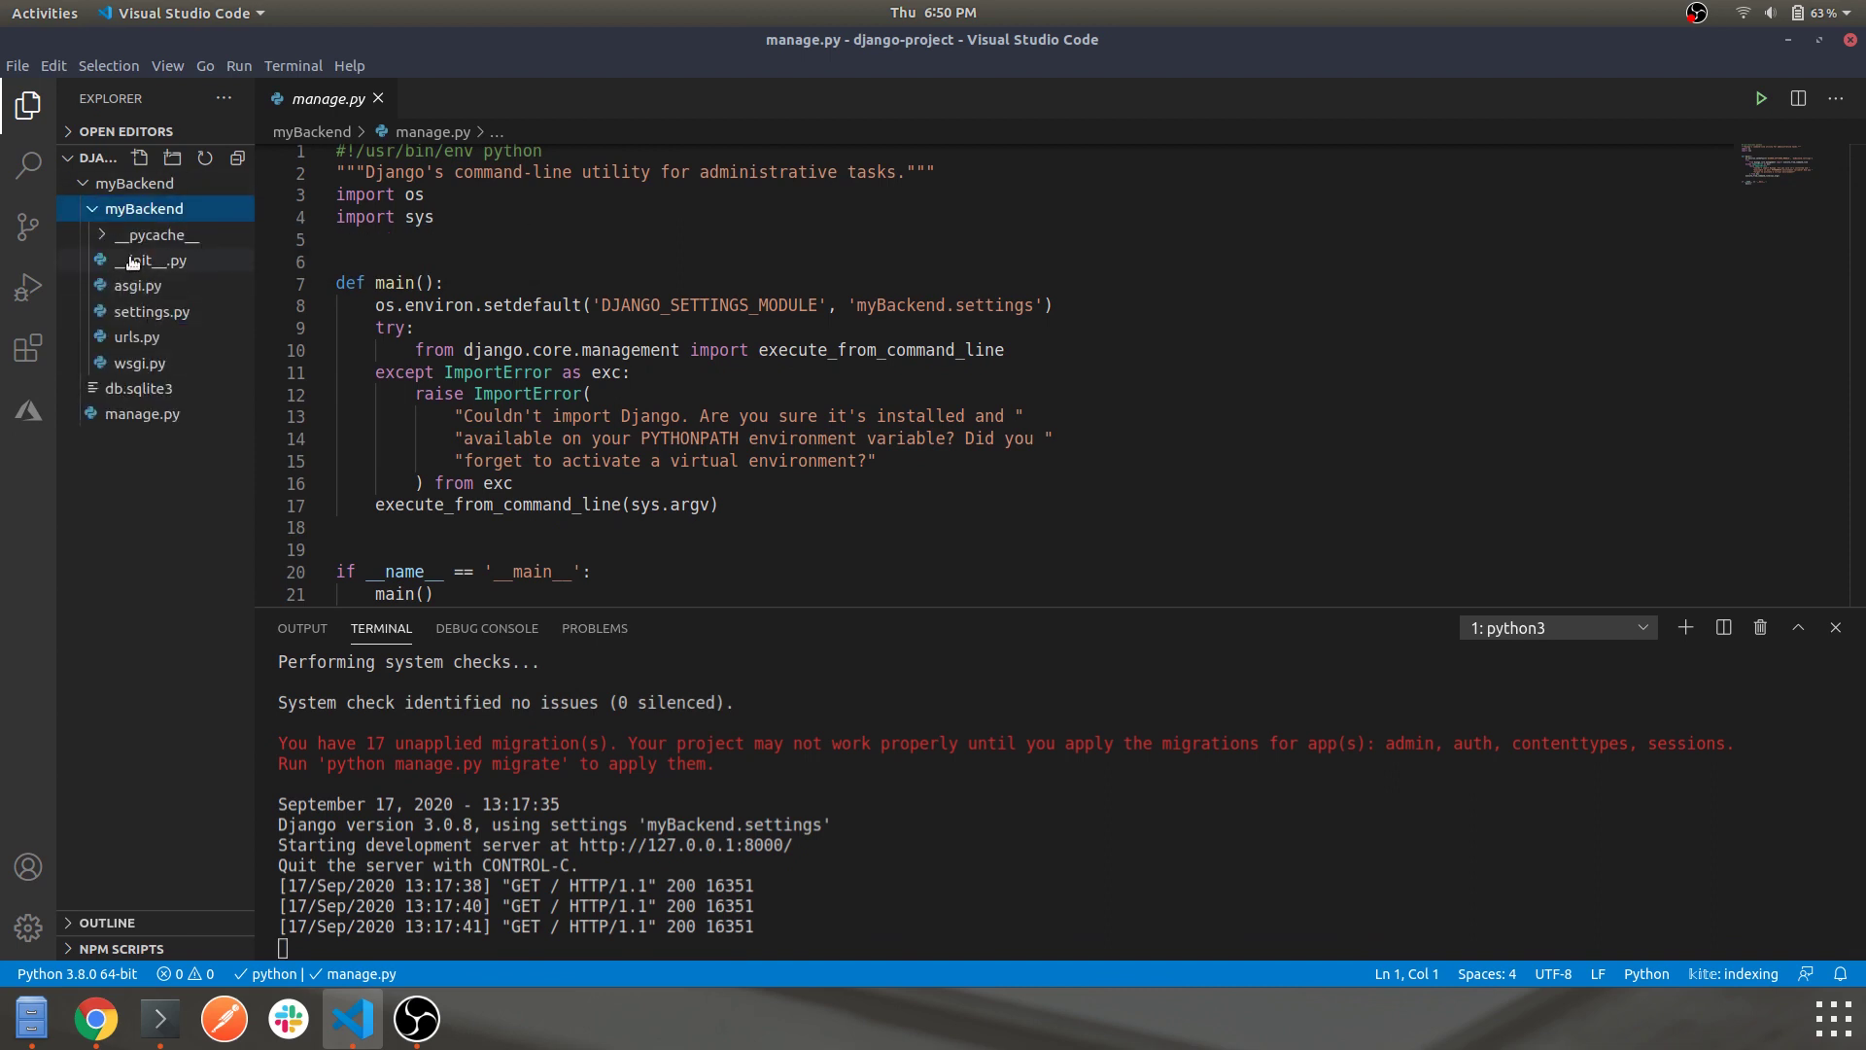
{"action": "left_click", "coordinate": [90, 204]}
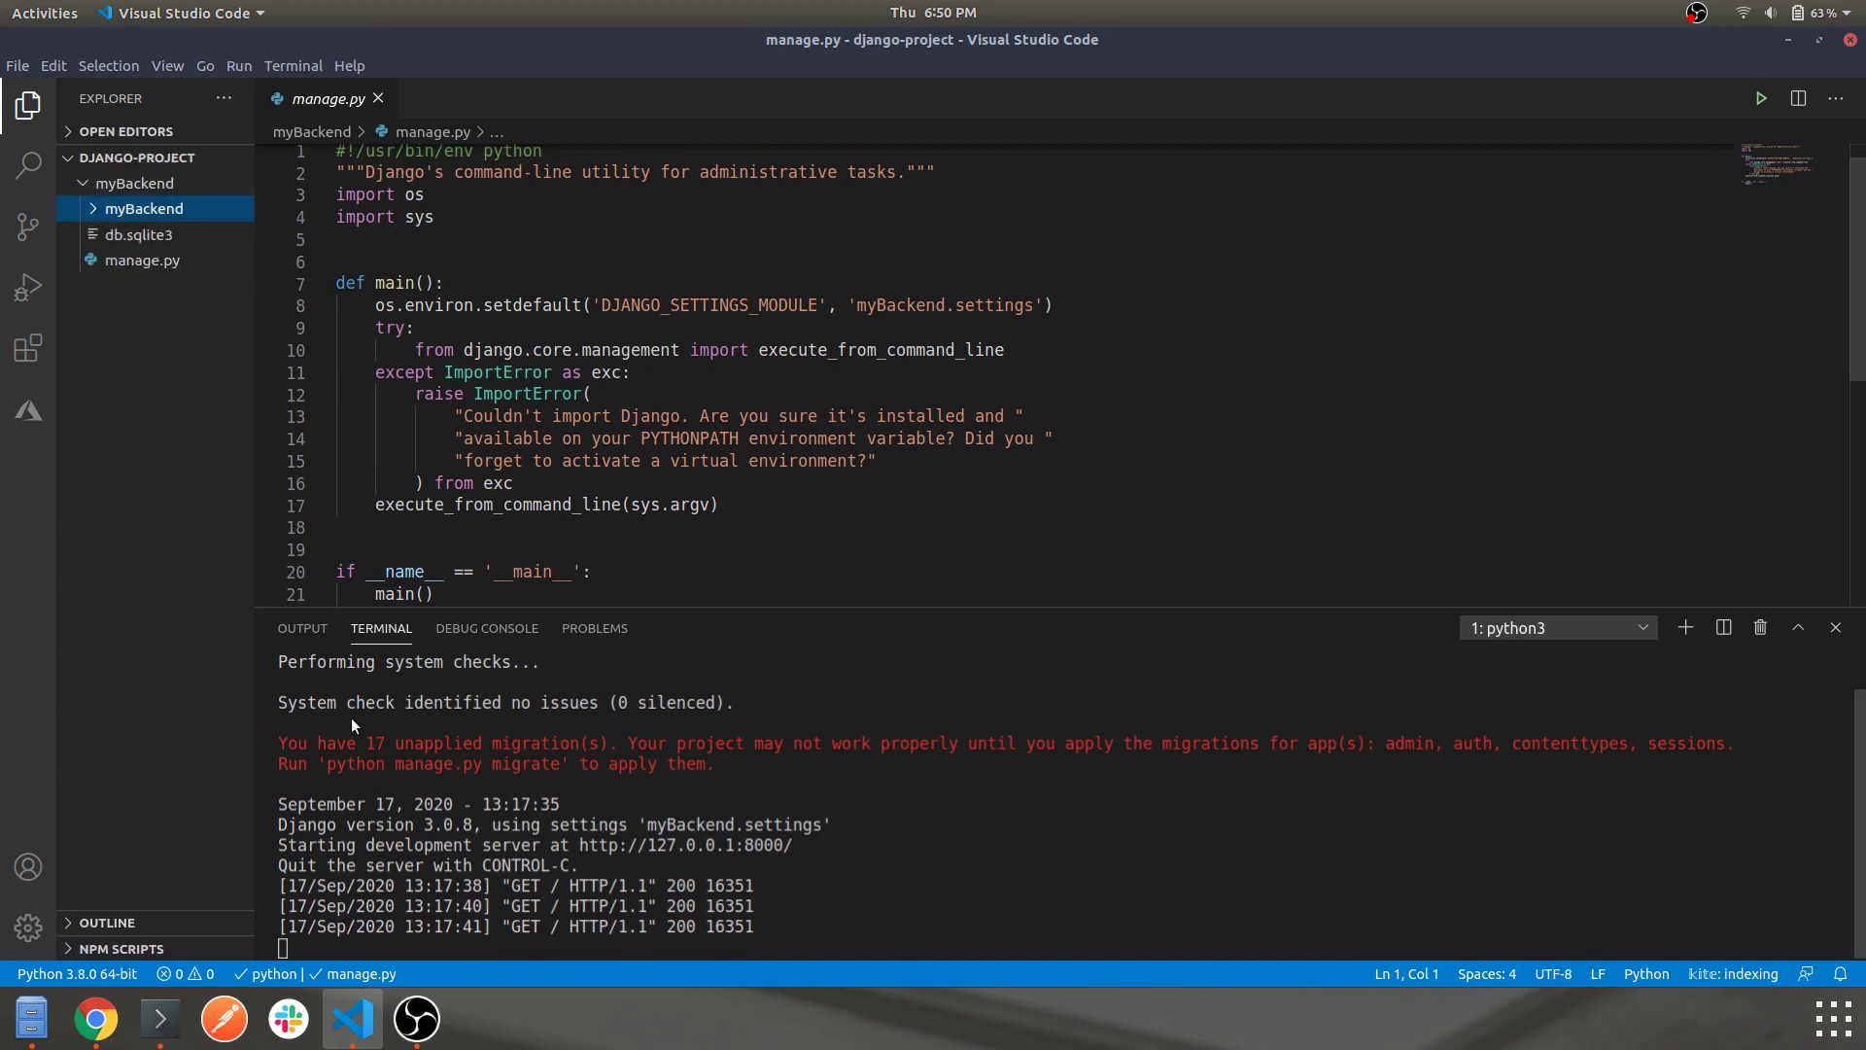
{"action": "left_click_drag", "start_coordinate": [280, 743], "coordinate": [723, 768]}
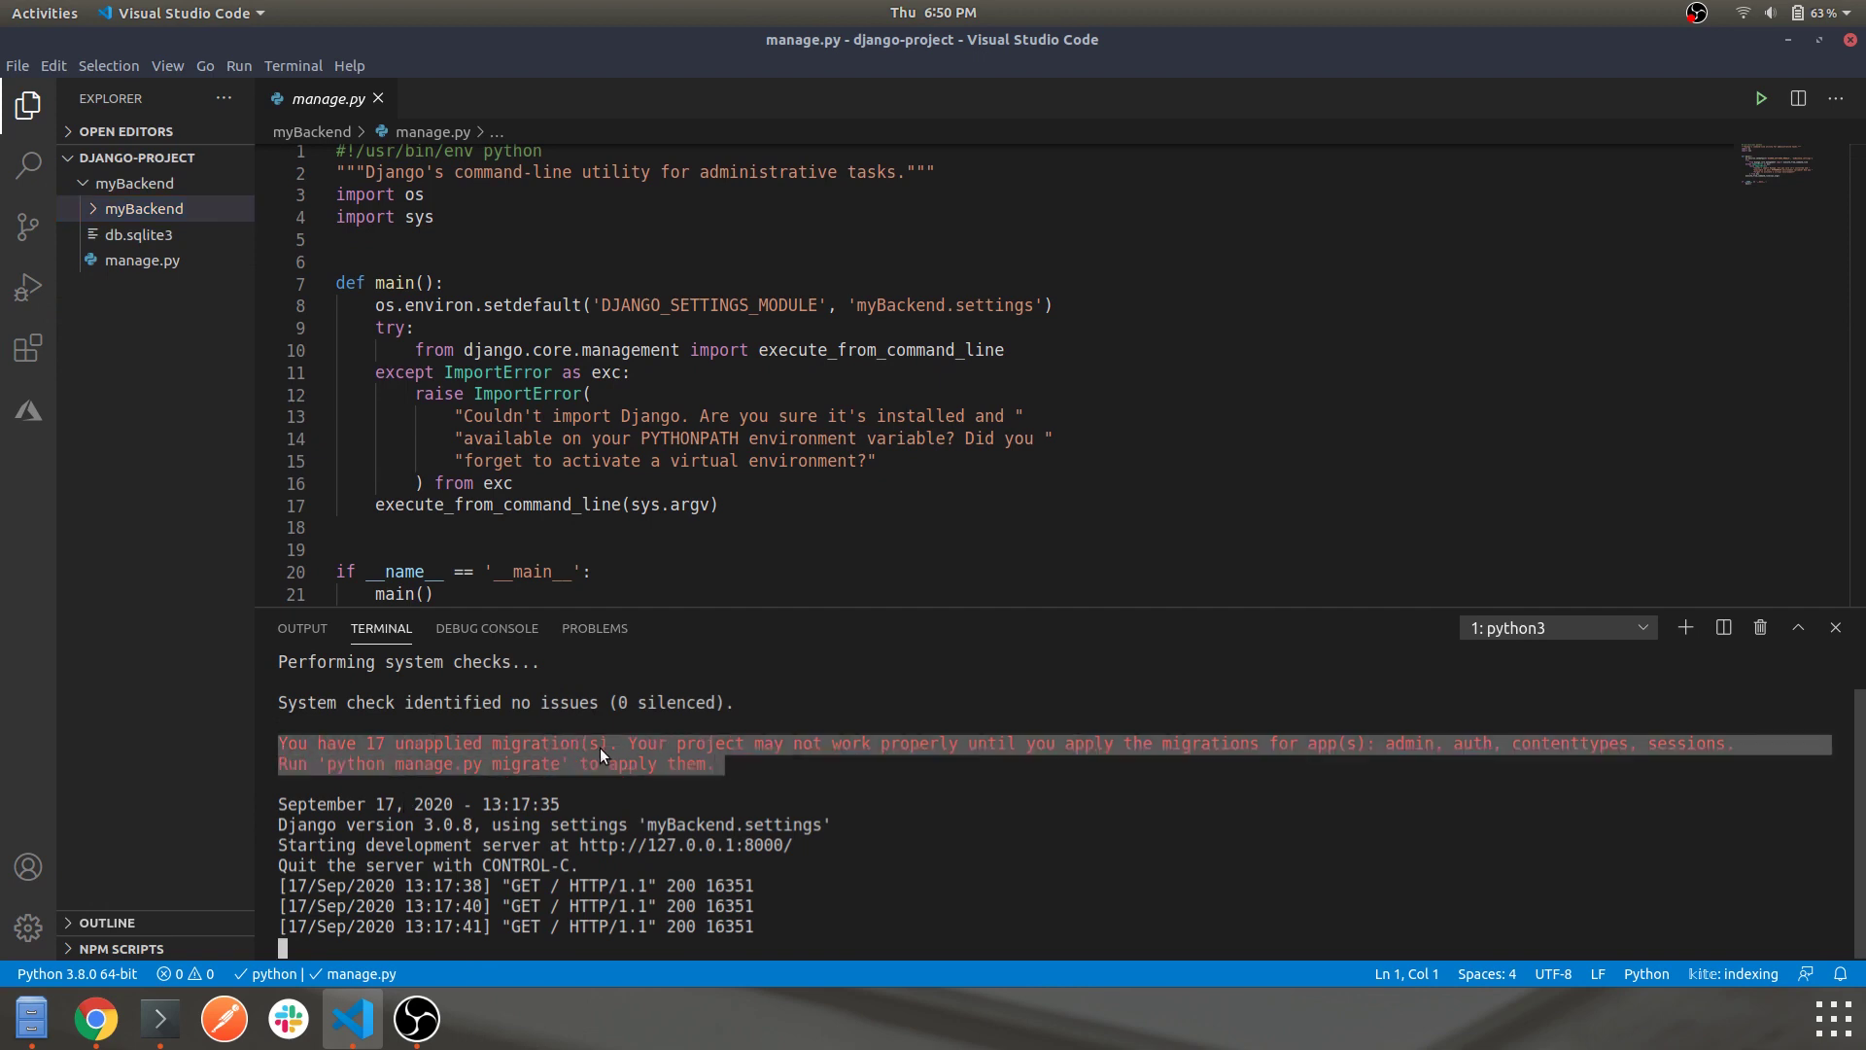
{"action": "left_click", "coordinate": [924, 840]}
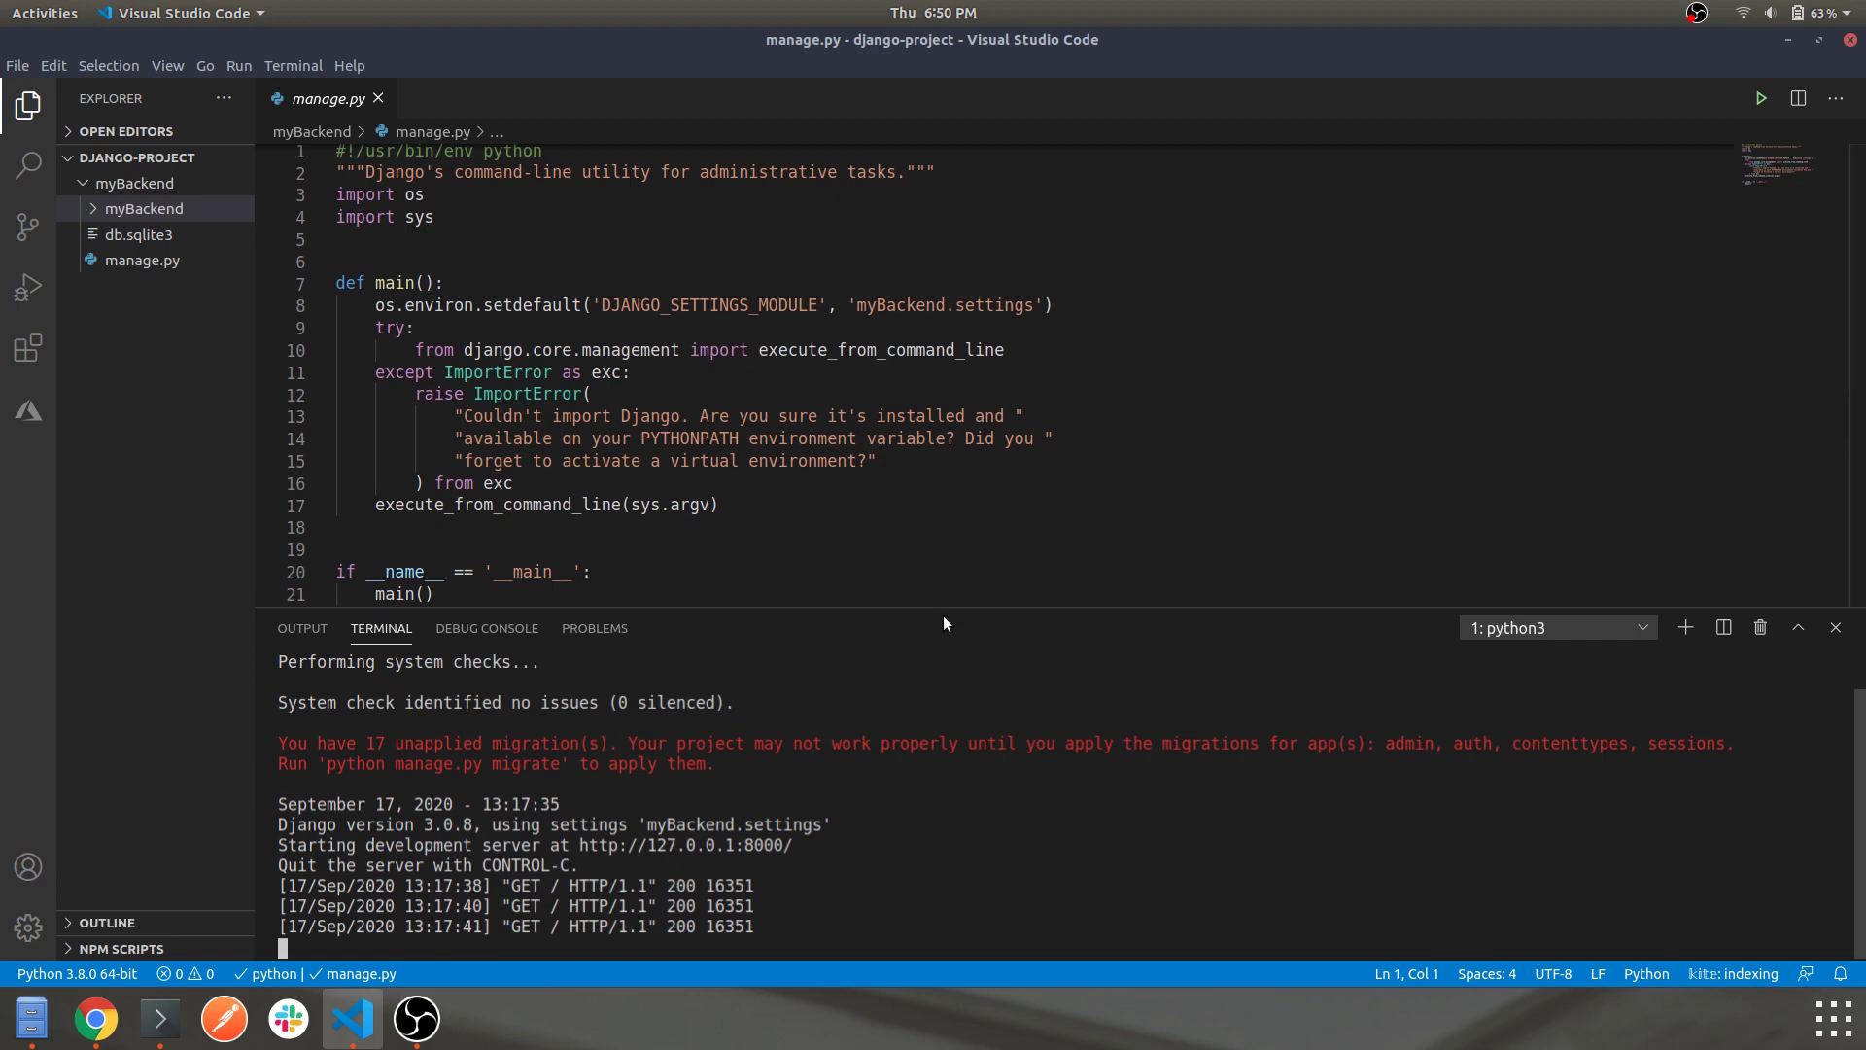
Shrink the terminal so that manage.py shows through its last line, and return the focus to the terminal.
{"action": "left_click_drag", "start_coordinate": [944, 608], "coordinate": [954, 663]}
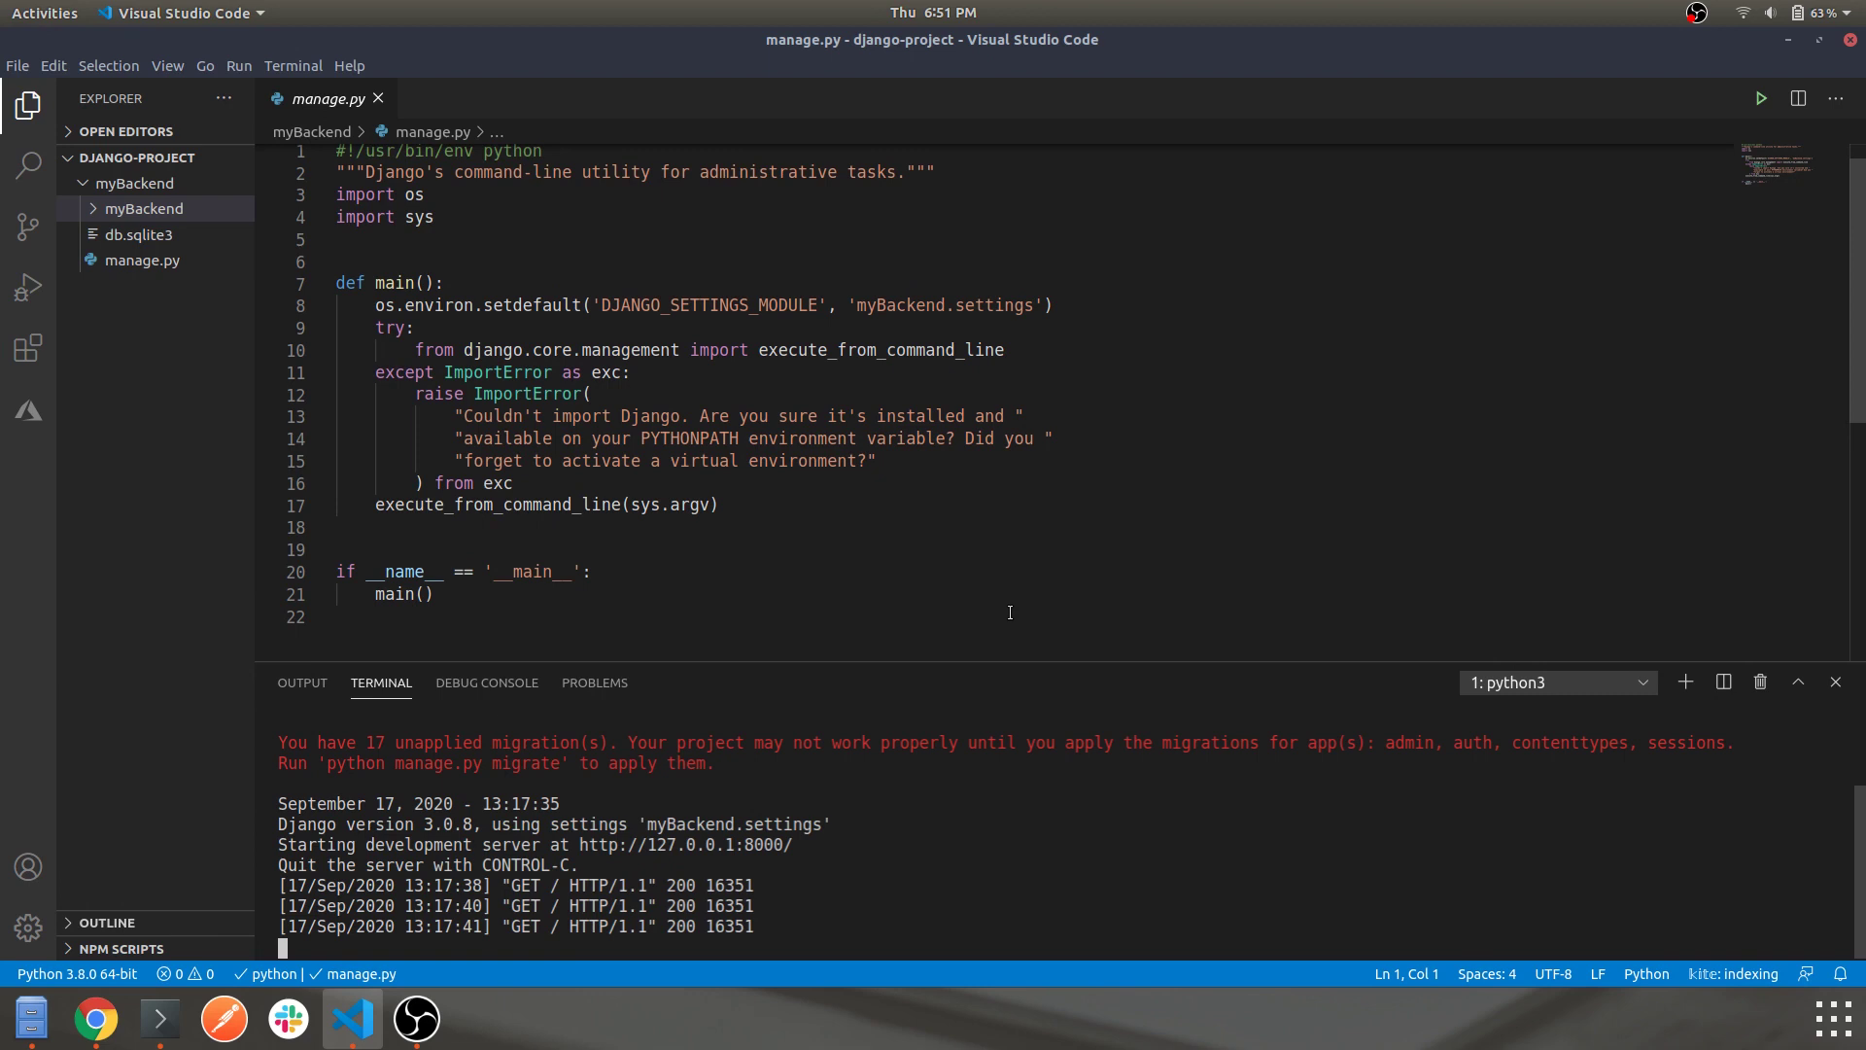
{"action": "left_click", "coordinate": [836, 398]}
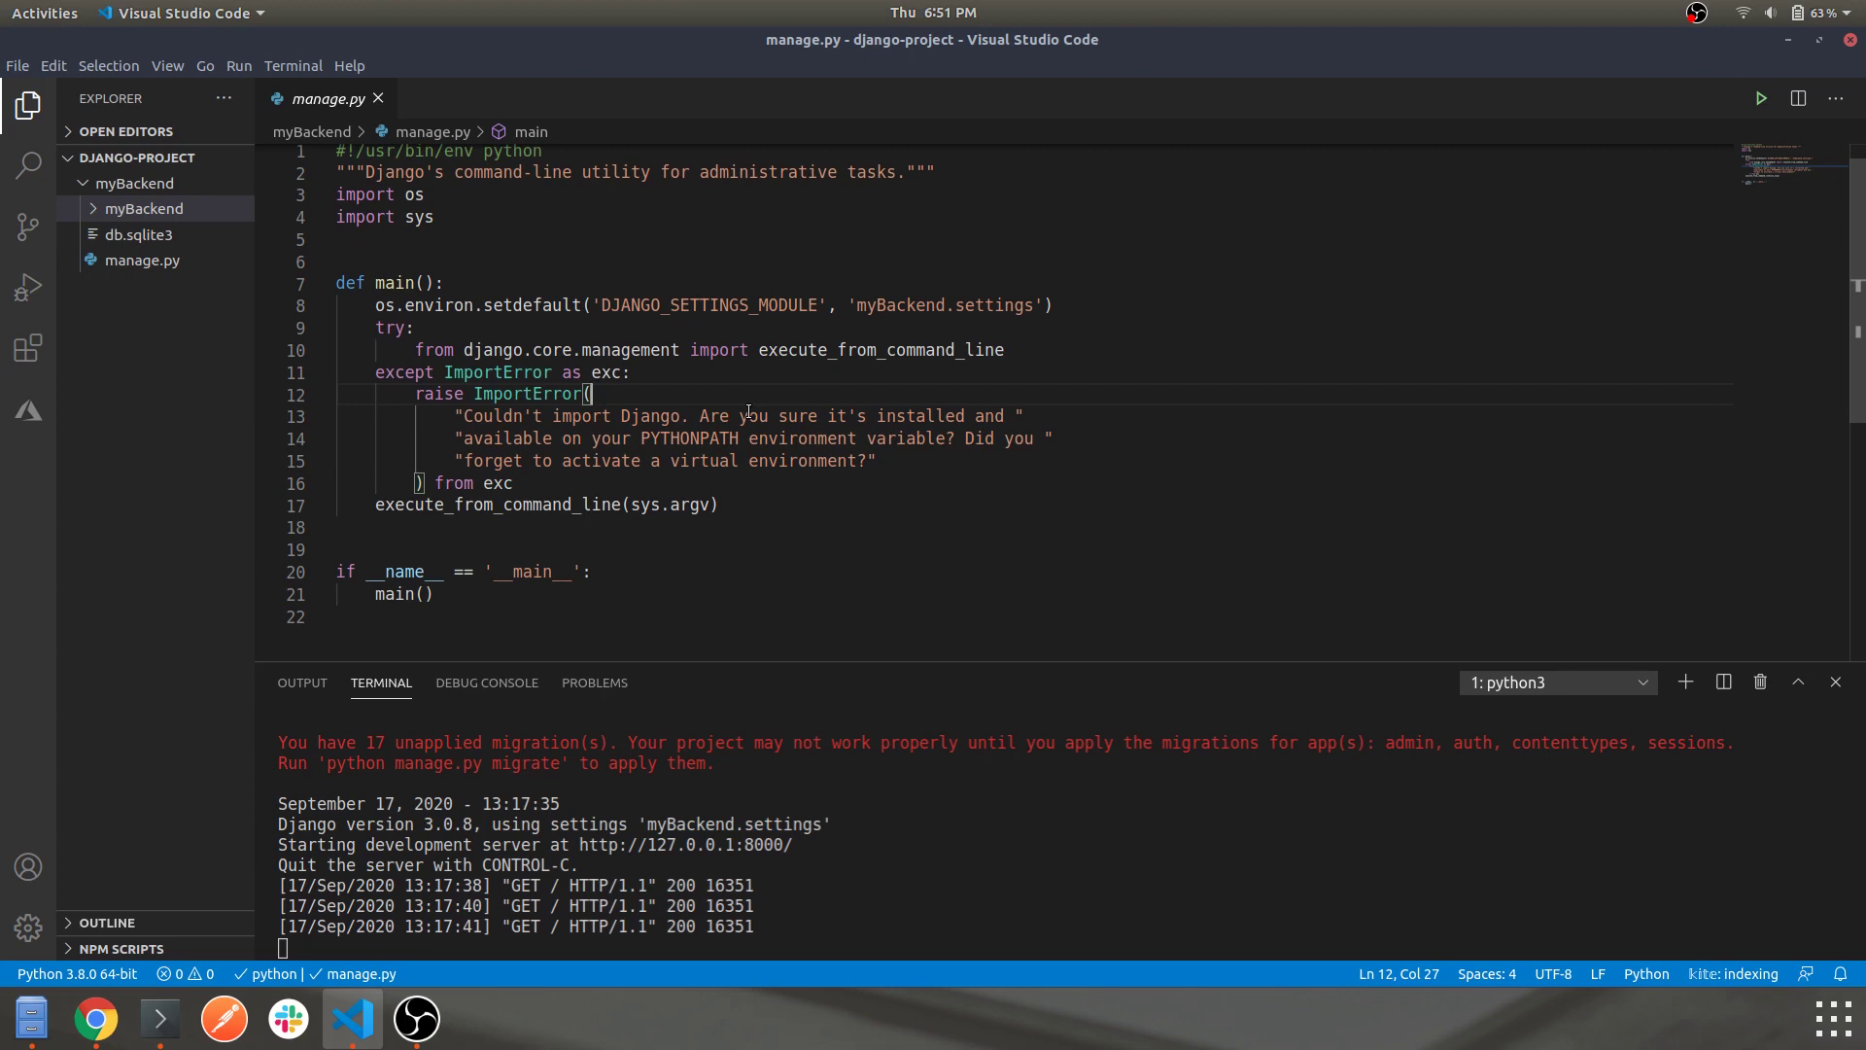
{"action": "left_click", "coordinate": [718, 595]}
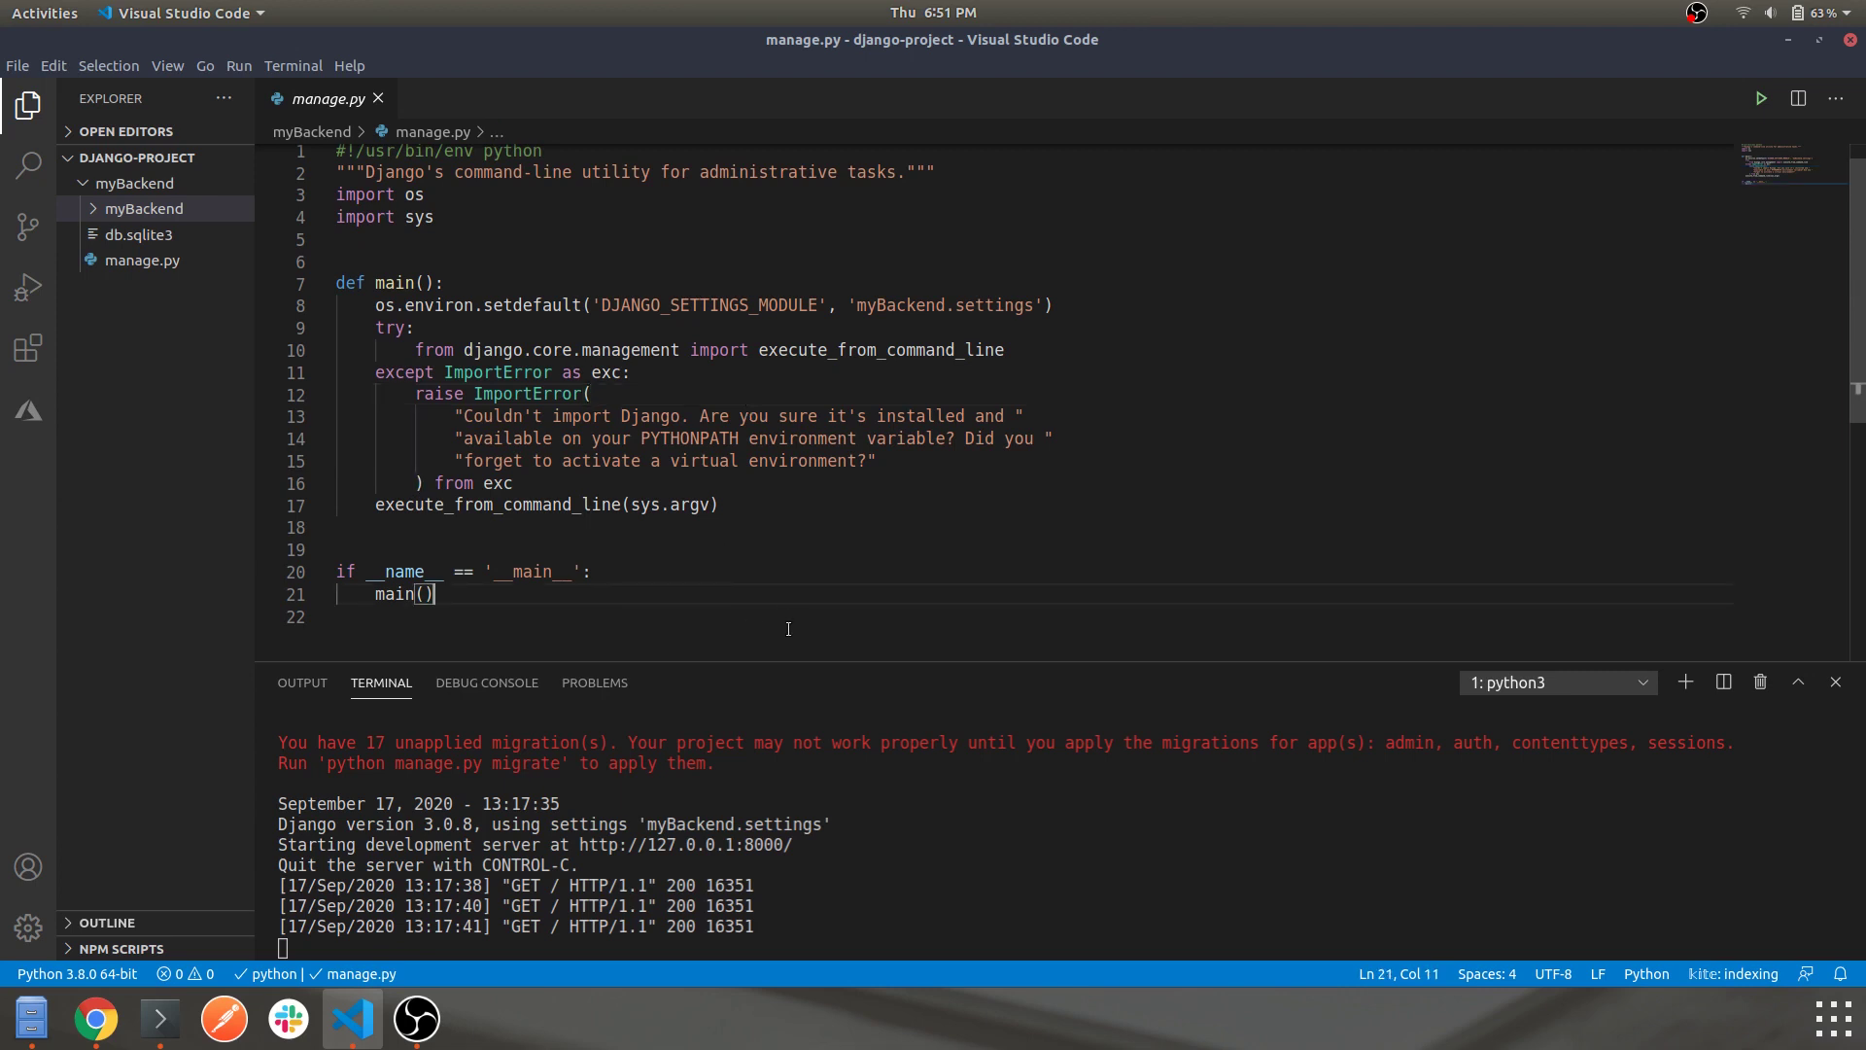
{"action": "left_click", "coordinate": [931, 884]}
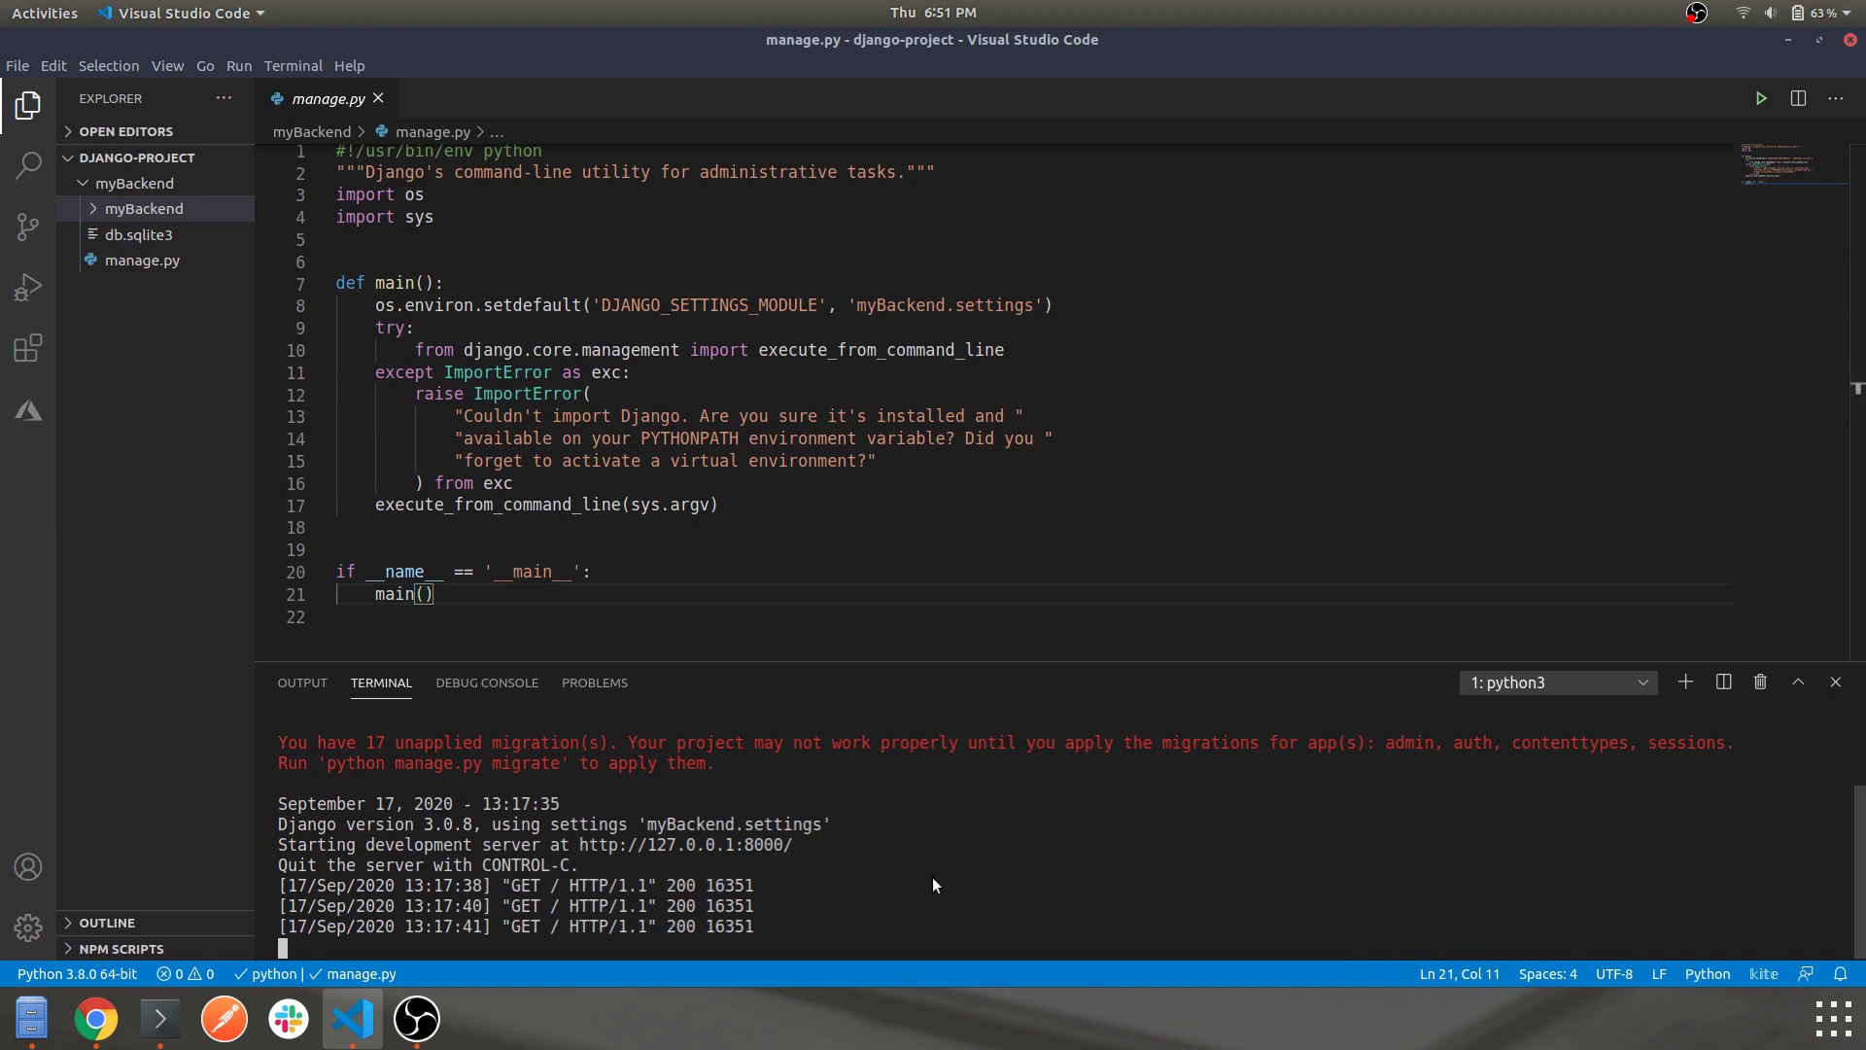